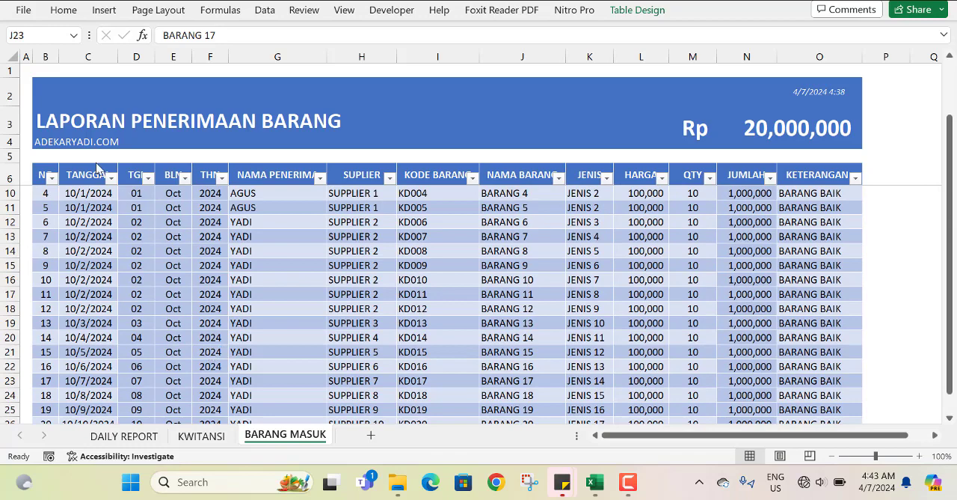
# Review the goods receipt table on the BARANG MASUK sheet and the sales report on the DAILY REPORT sheet.
pyautogui.click(62, 122)
pyautogui.scroll(-2, 88, 224)
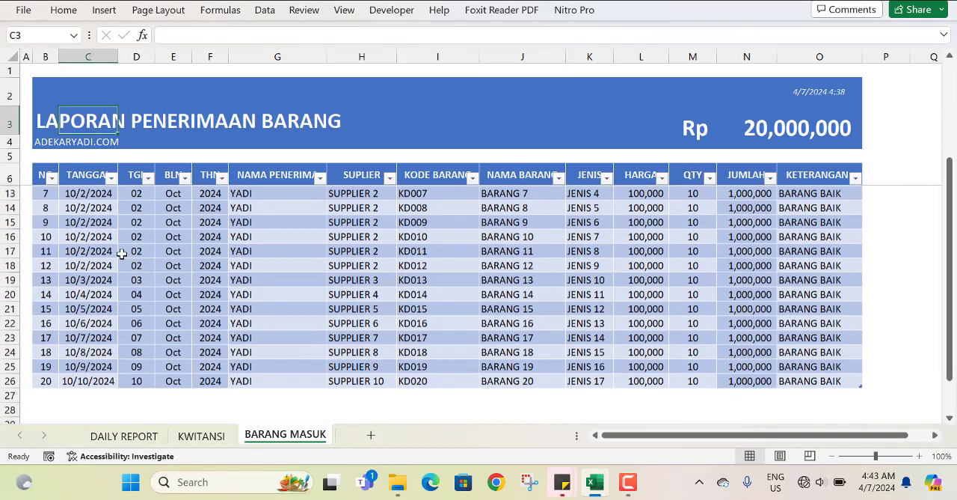
pyautogui.scroll(1, 143, 414)
pyautogui.click(139, 439)
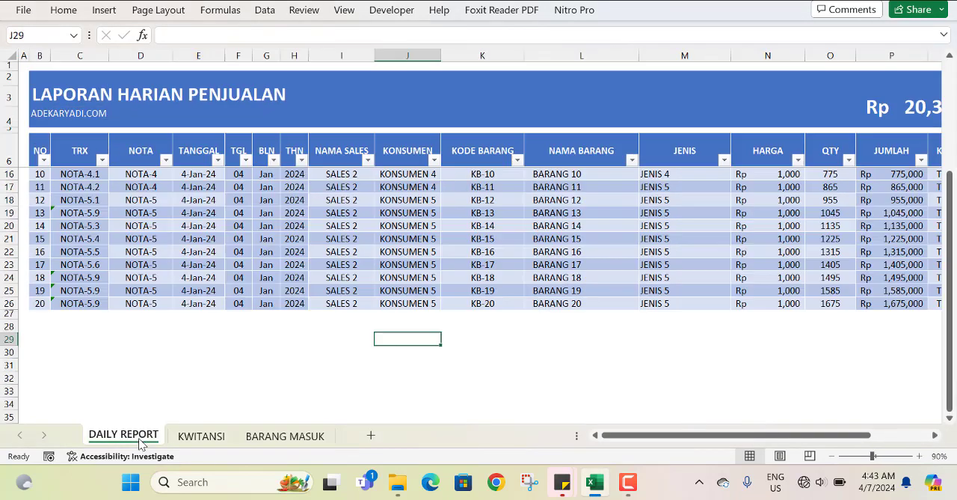
pyautogui.click(45, 93)
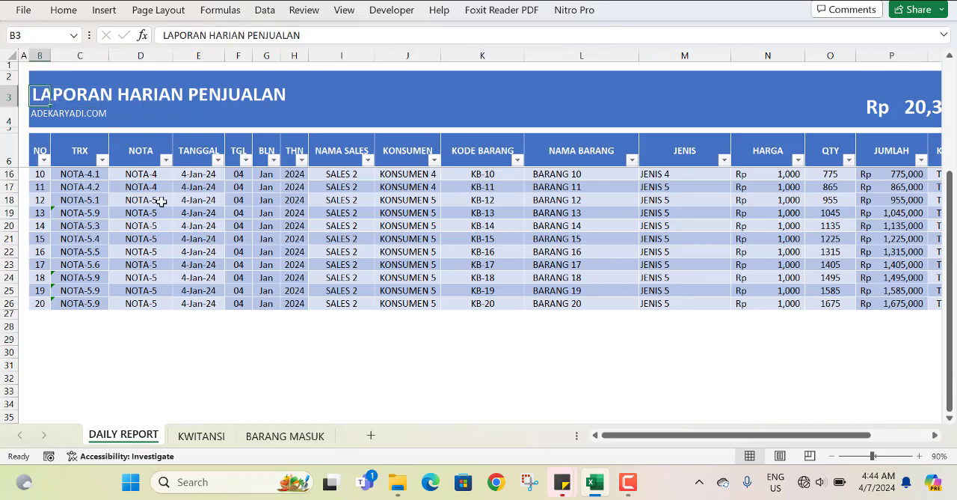
# Create a copy of the BARANG MASUK sheet at the end of the APLIKASI PENJUALAN.xlsx workbook.
pyautogui.click(263, 441)
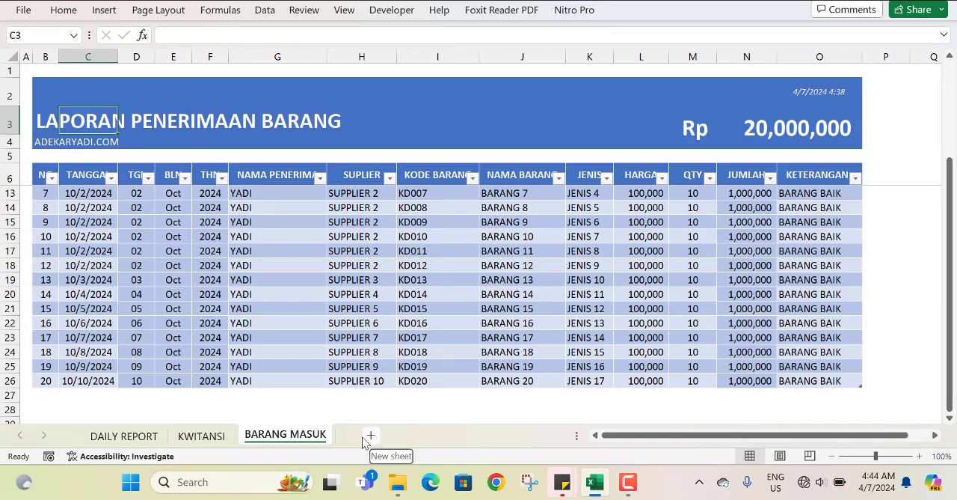
pyautogui.rightClick(298, 445)
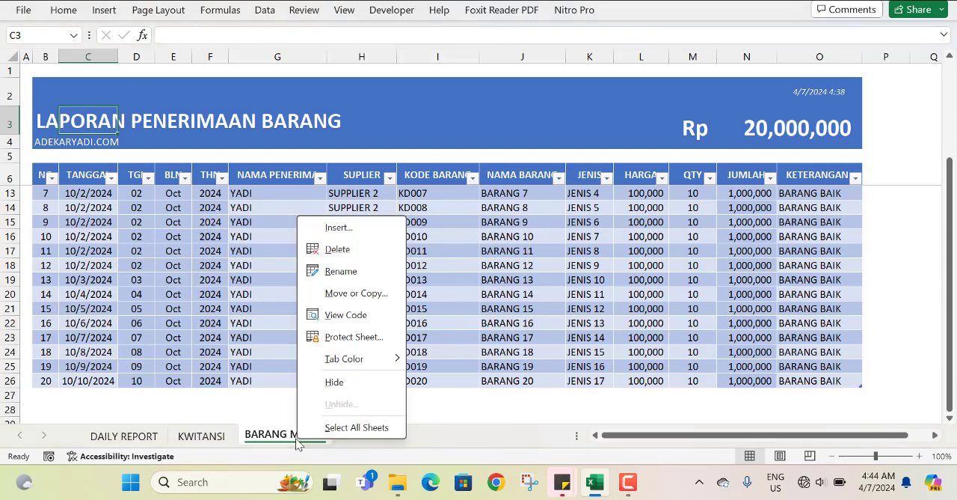
pyautogui.click(356, 297)
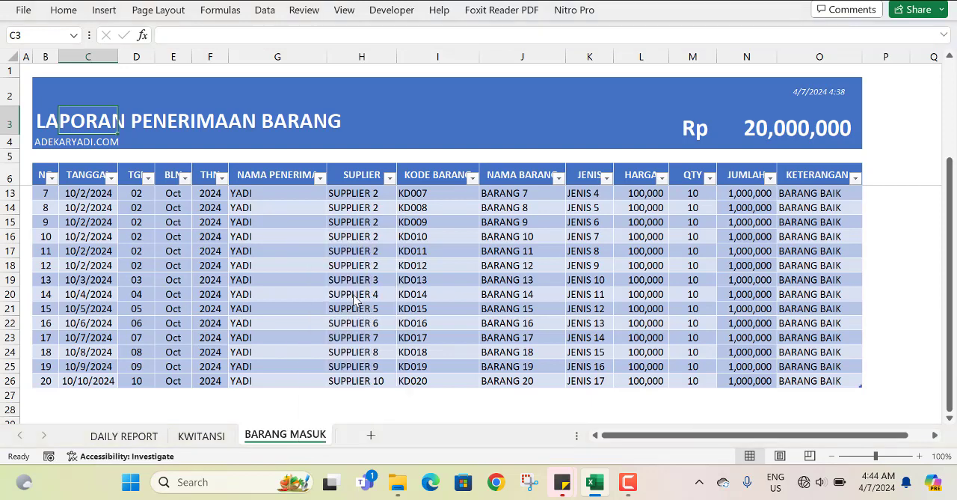
pyautogui.click(281, 384)
pyautogui.click(281, 384)
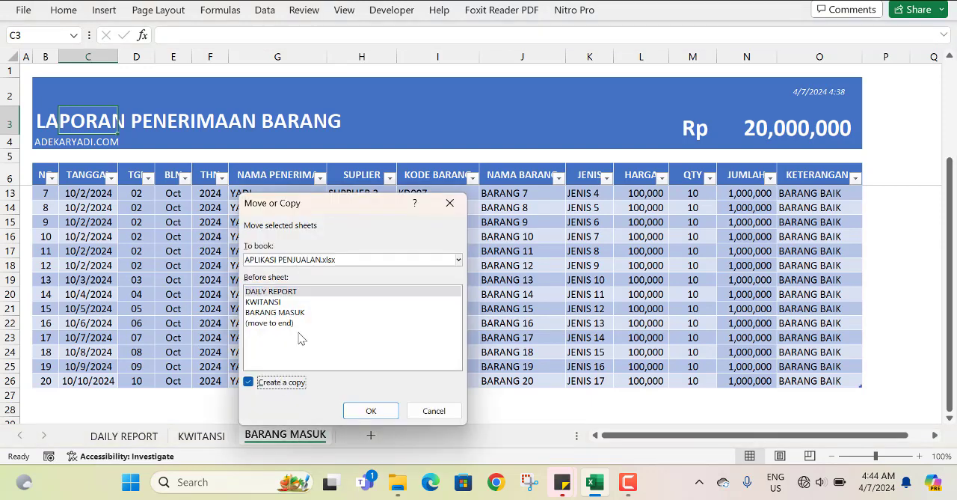
pyautogui.click(297, 333)
pyautogui.click(369, 411)
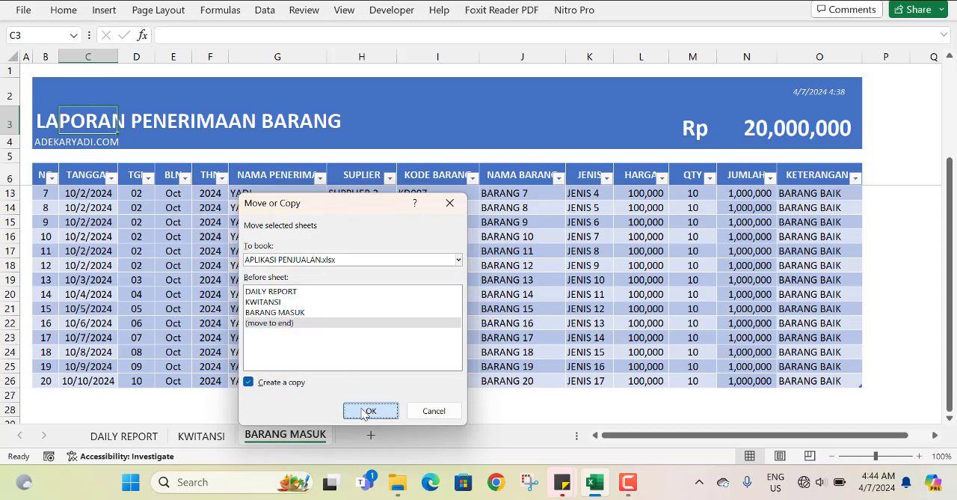
# Rename the copied BARANG MASUK sheet as STOK BARANG.
pyautogui.rightClick(378, 440)
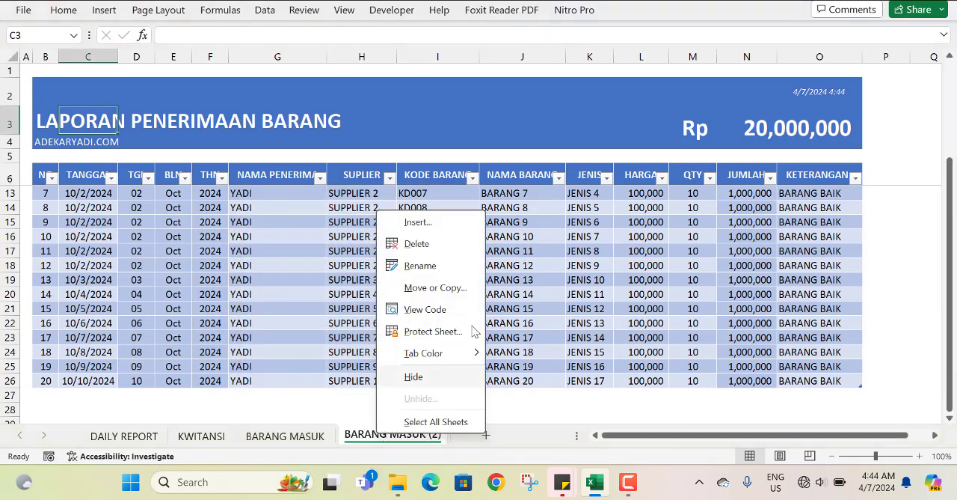
pyautogui.click(461, 265)
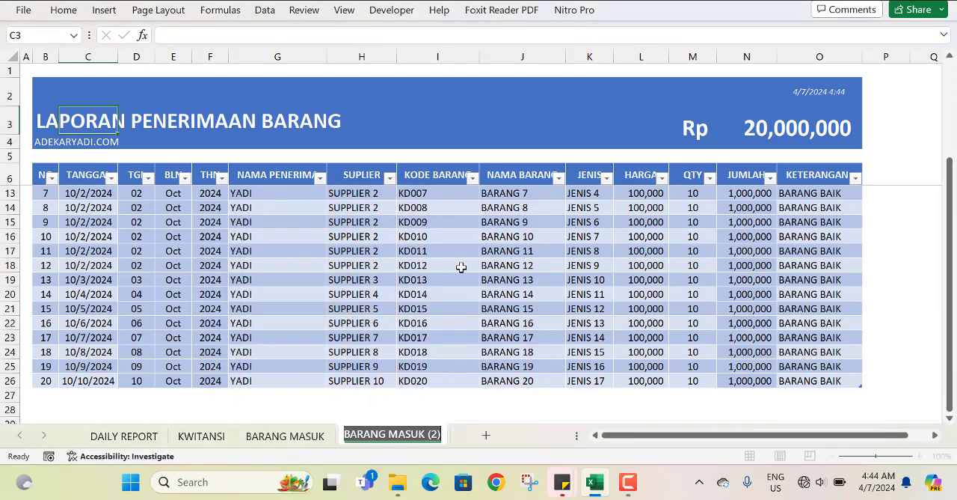
pyautogui.write('S')
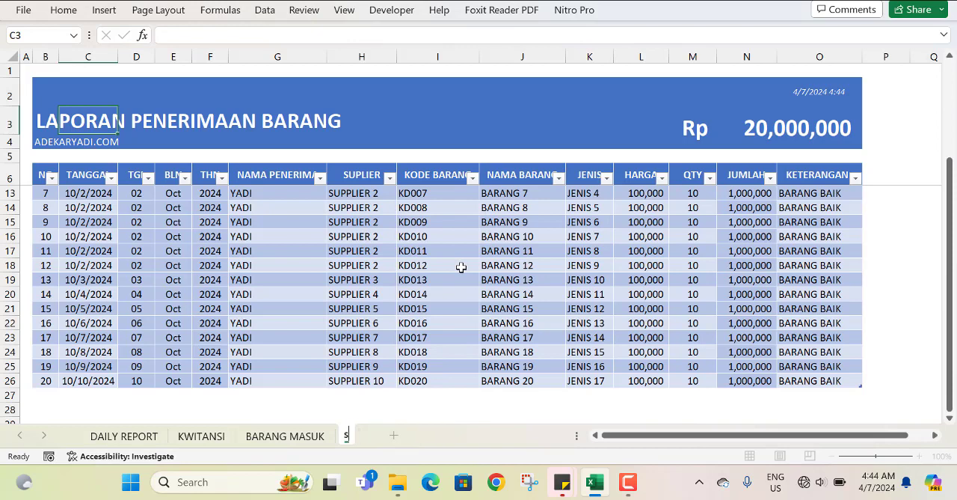
pyautogui.write('TOK')
pyautogui.press('Return')
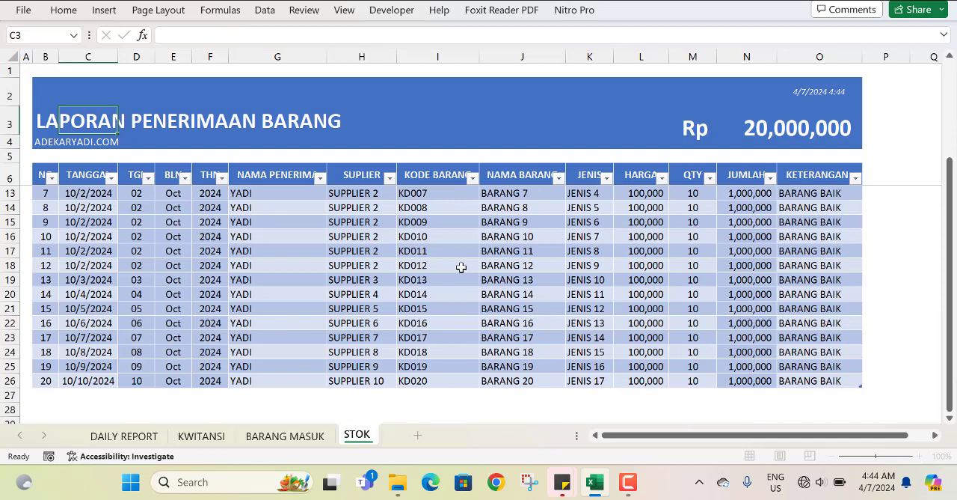
pyautogui.write('BARANG')
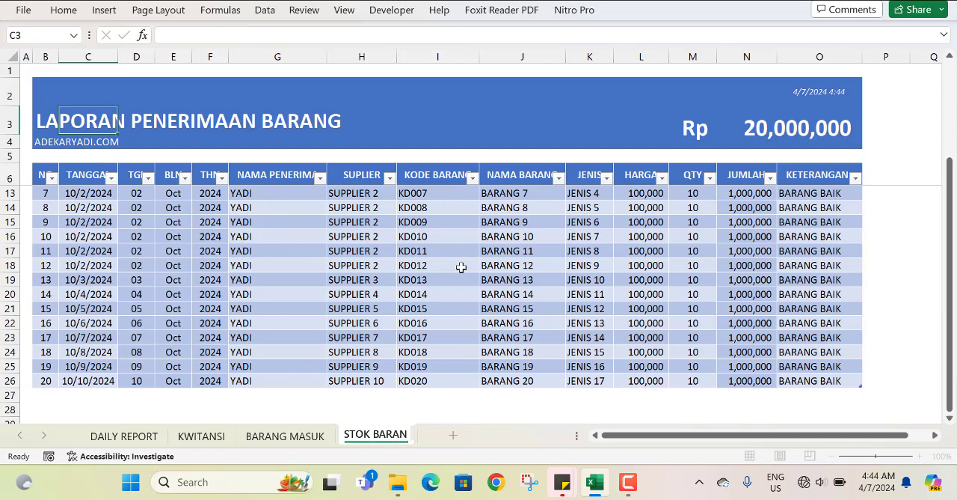
pyautogui.press('Return')
pyautogui.click(432, 262)
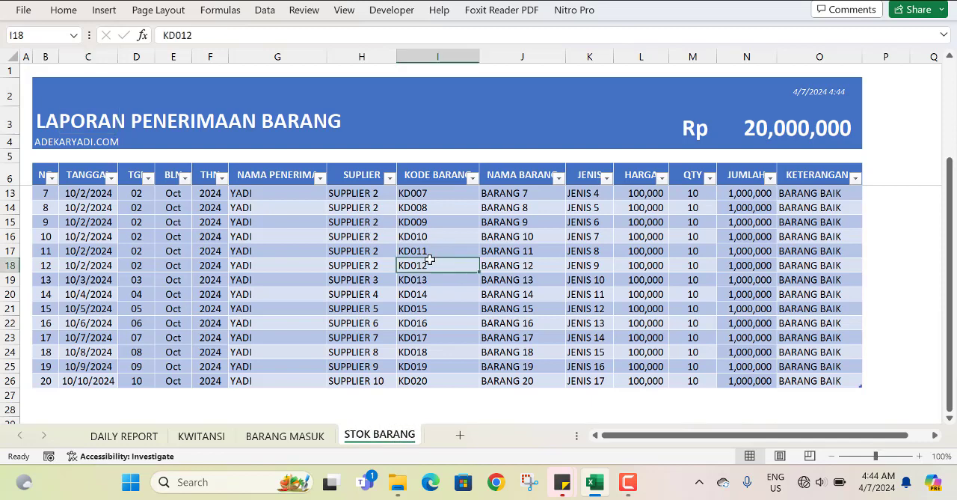
# Change the report title in cell B3 of the STOK BARANG sheet to LAPORAN STOK BARANG.
pyautogui.click(63, 124)
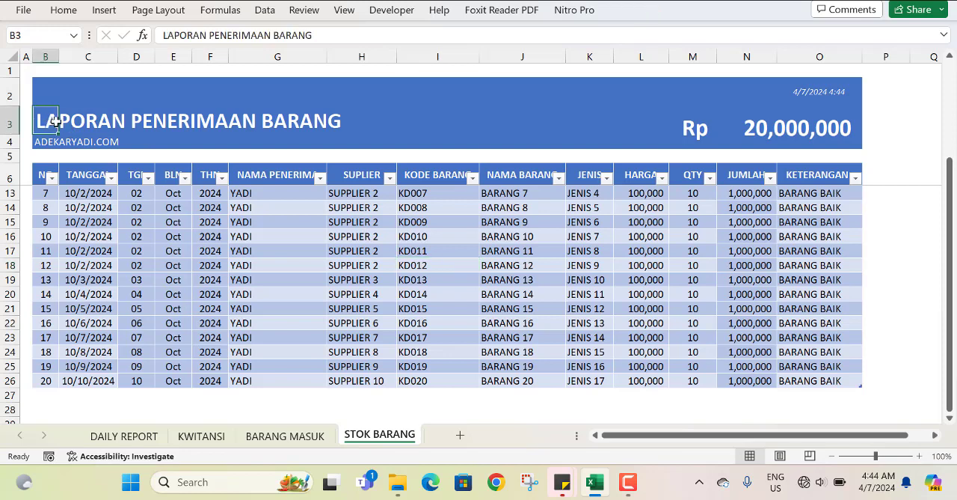
pyautogui.click(217, 35)
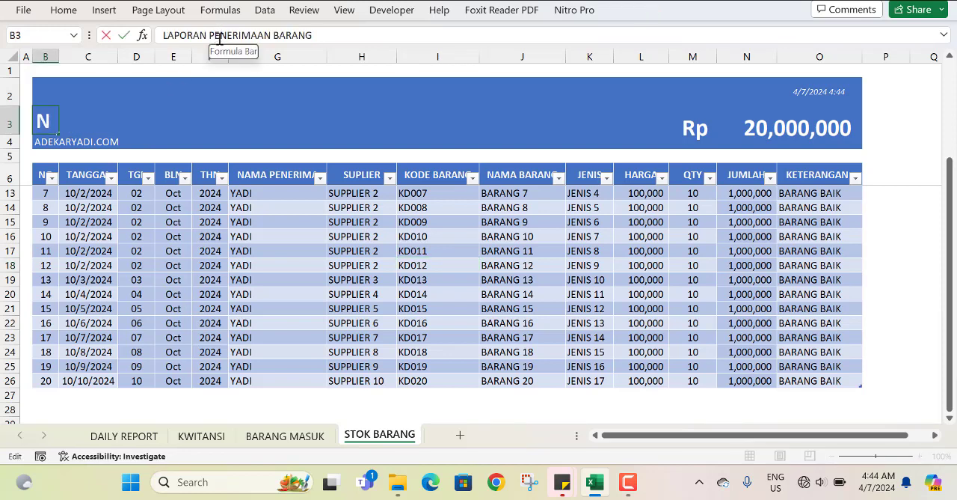
pyautogui.doubleClick(243, 37)
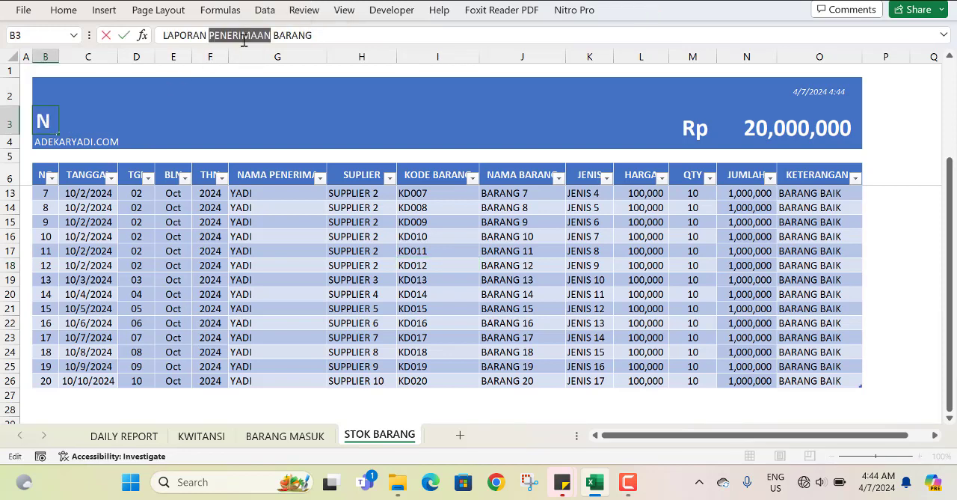
pyautogui.write('STOK')
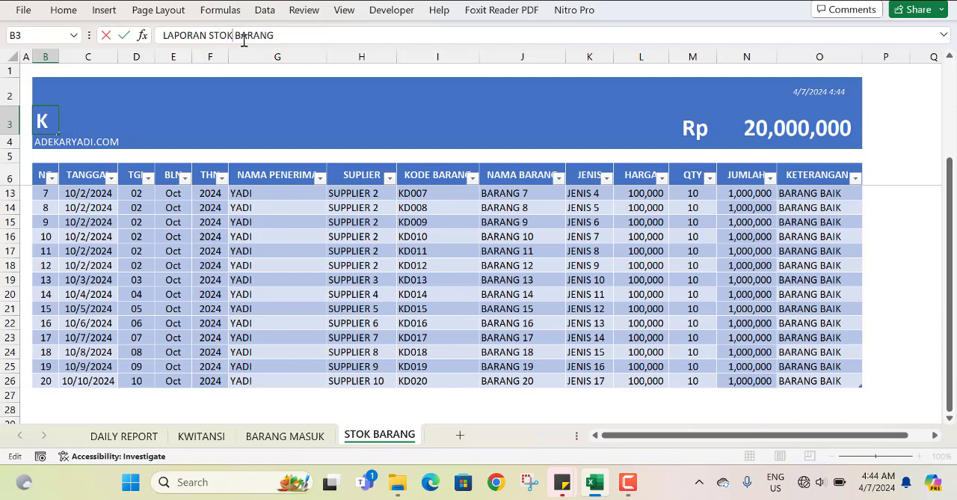
pyautogui.press('Return')
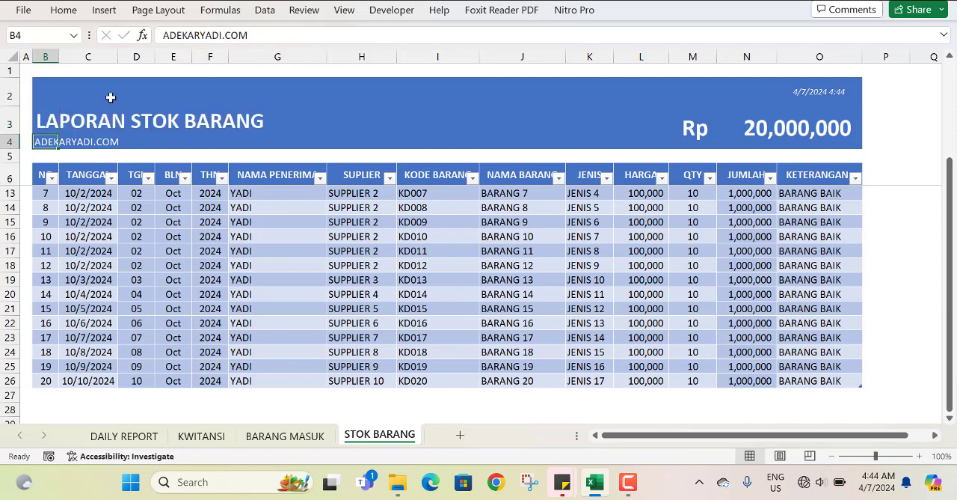
# Widen the TANGGAL column slightly so that its heading fits.
pyautogui.click(288, 236)
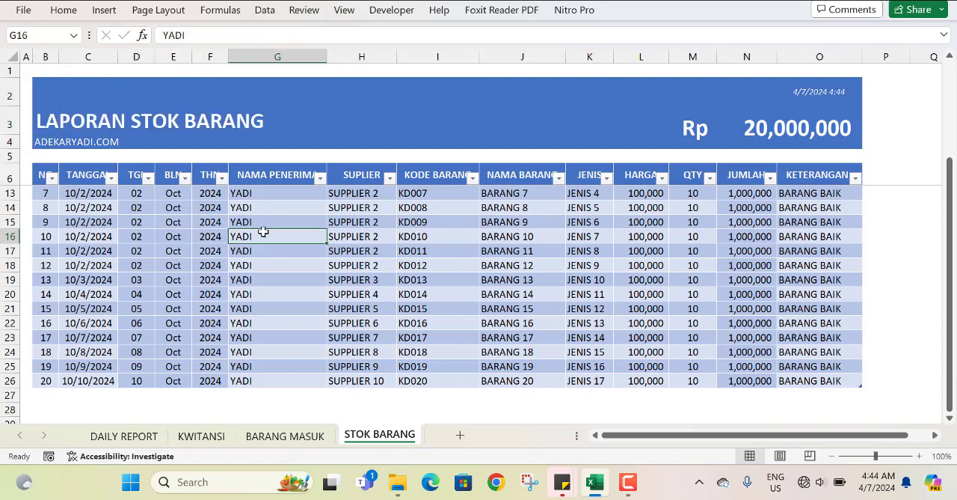
pyautogui.click(78, 180)
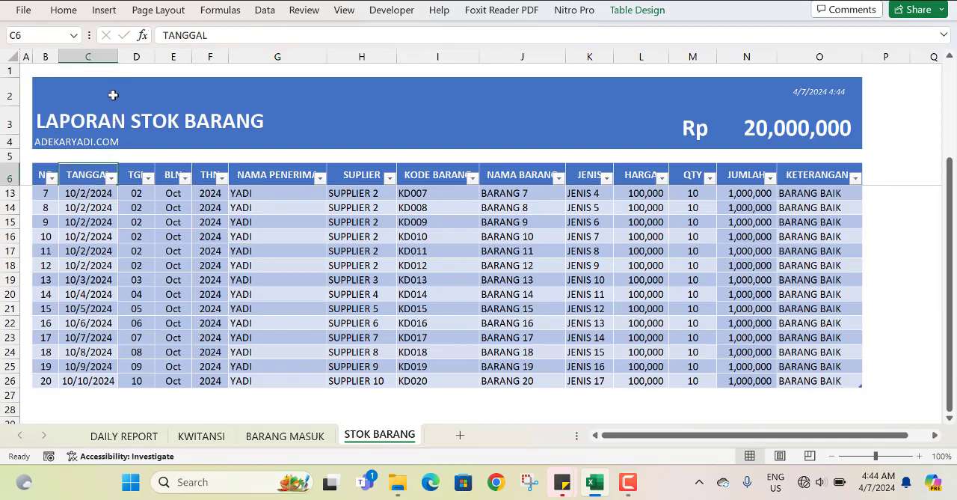
pyautogui.moveTo(119, 61); pyautogui.dragTo(130, 60)
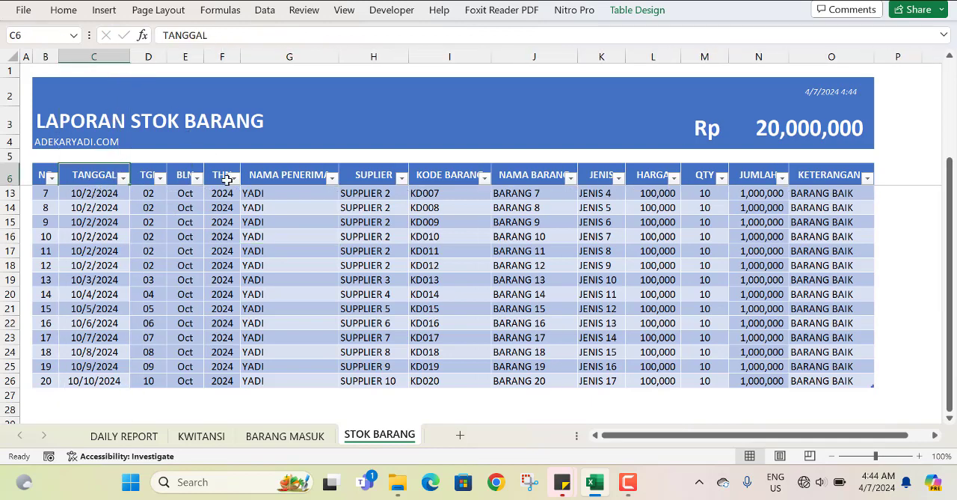
pyautogui.click(281, 206)
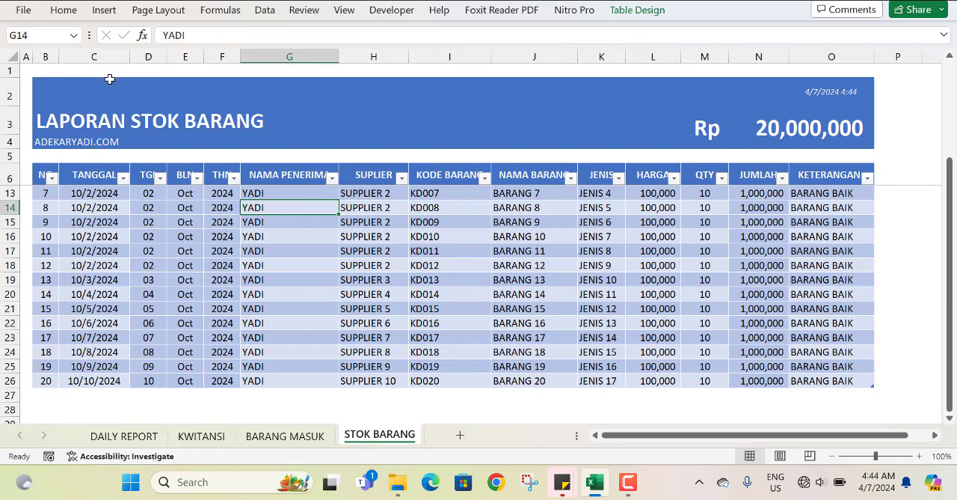
# Delete columns C through H, from TANGGAL to SUPLIER, from the stock table.
pyautogui.click(530, 179)
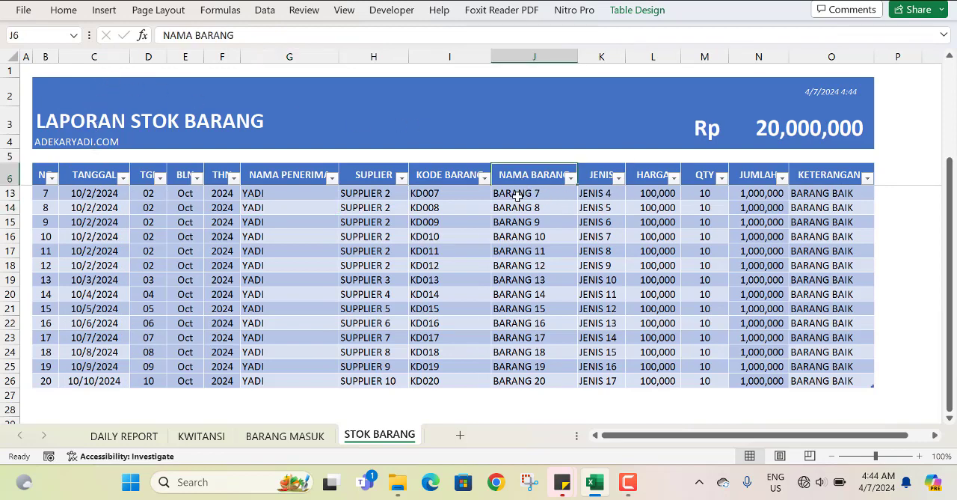
pyautogui.click(449, 178)
pyautogui.moveTo(370, 58); pyautogui.dragTo(90, 61)
pyautogui.rightClick(91, 61)
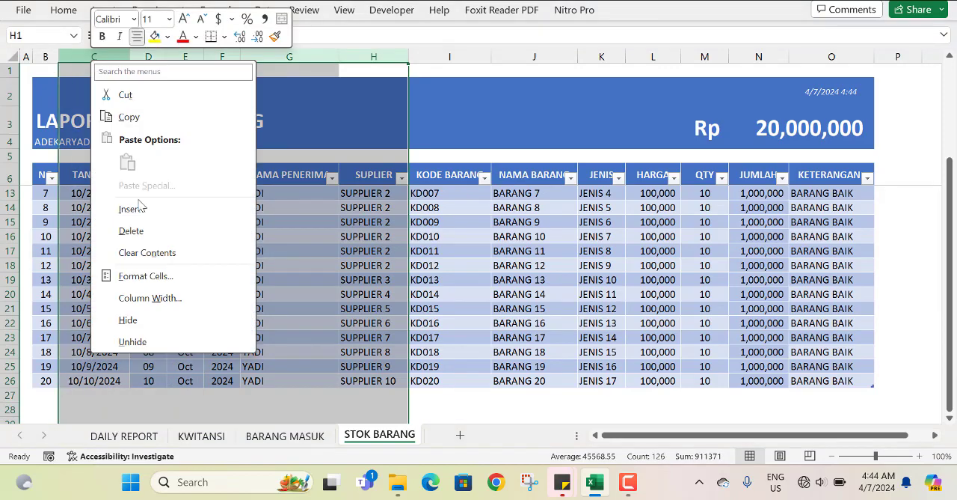
pyautogui.click(129, 231)
pyautogui.click(166, 223)
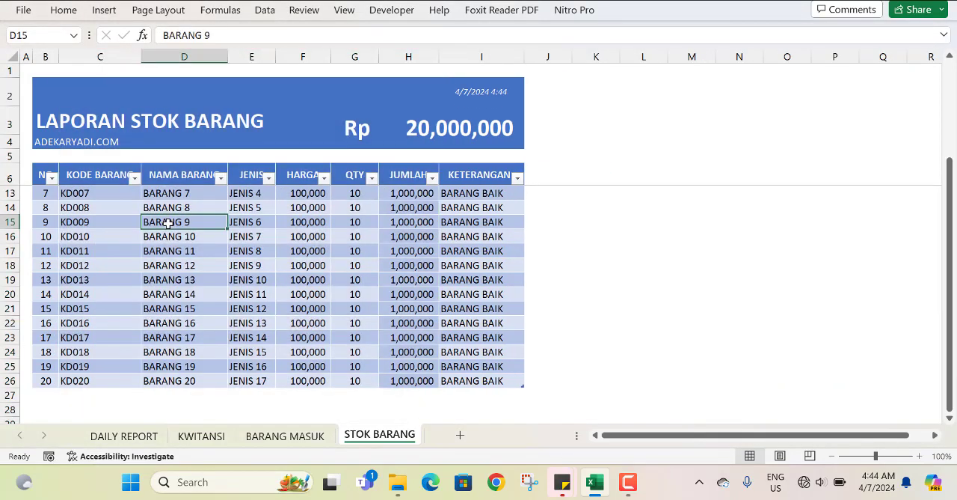
pyautogui.moveTo(106, 181); pyautogui.dragTo(89, 380)
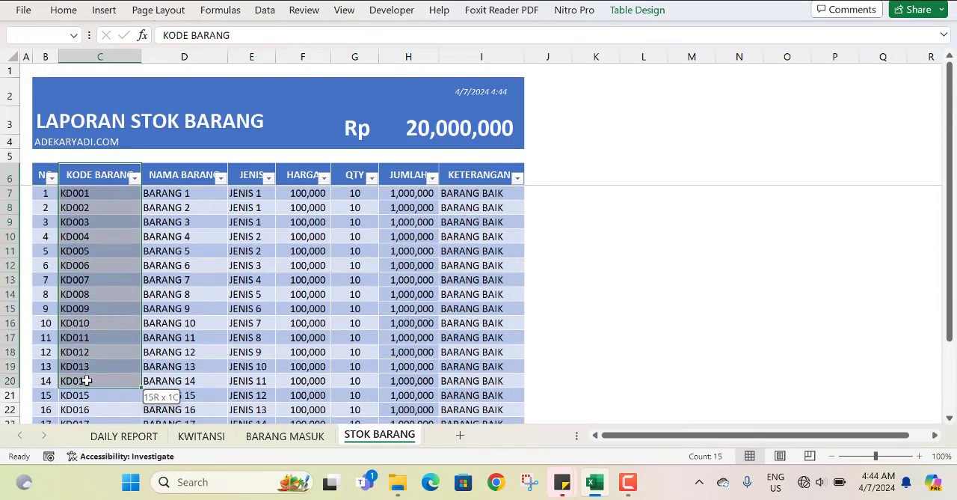
pyautogui.scroll(-4, 193, 224)
pyautogui.scroll(4, 290, 249)
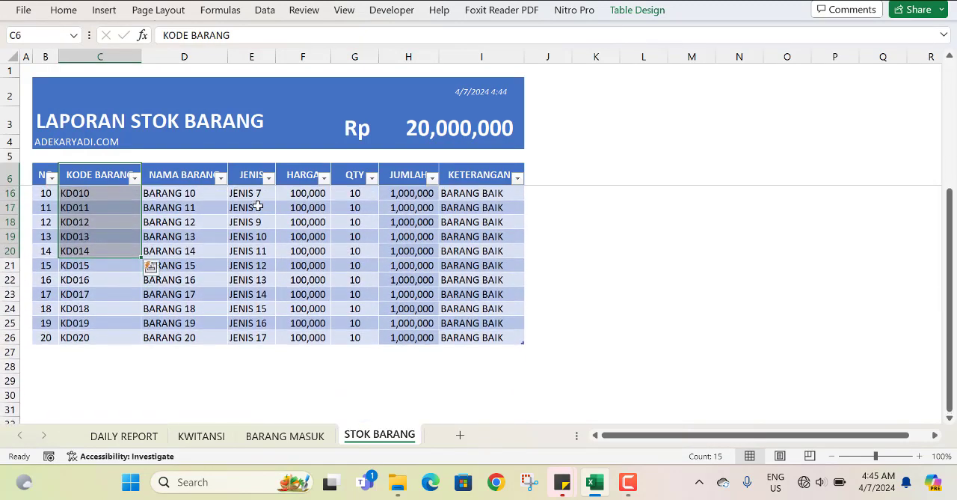
pyautogui.click(306, 49)
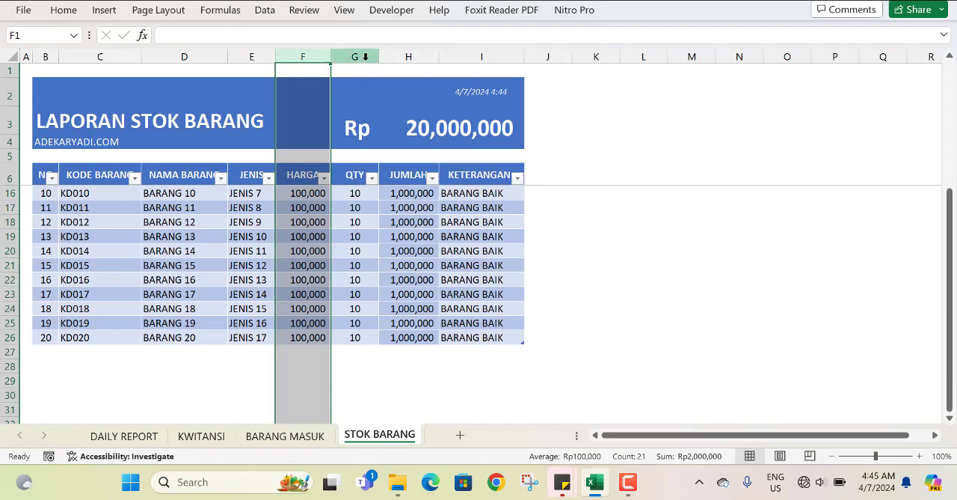
# Rename the QTY heading in cell G6 to STOK AWAL and widen column G to fit it.
pyautogui.click(348, 177)
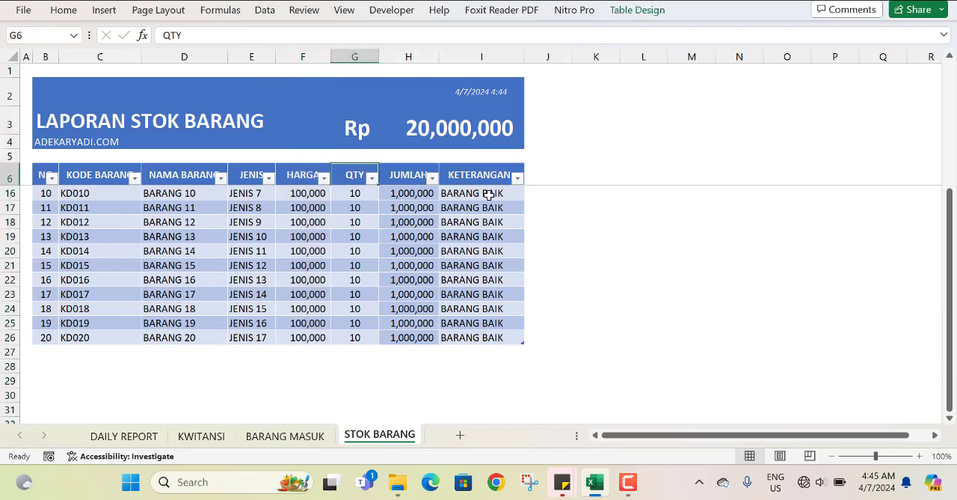
pyautogui.write('ST')
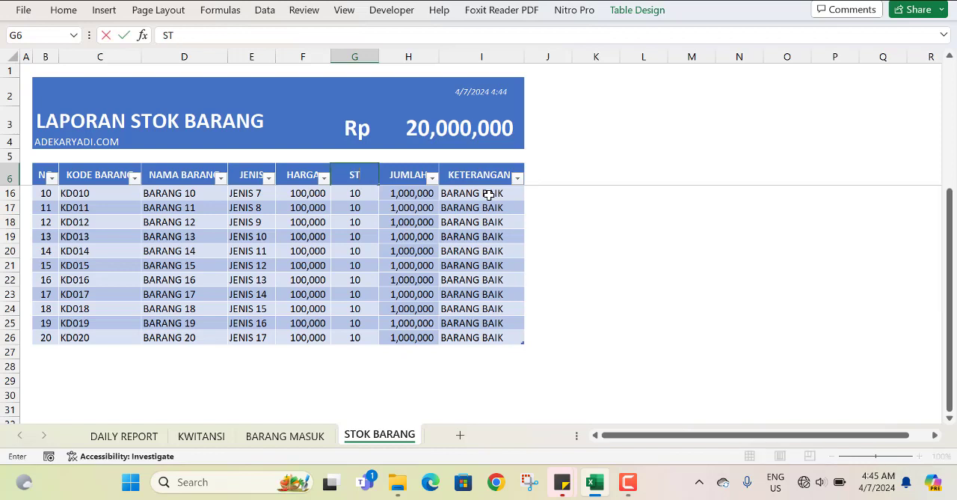
pyautogui.write('OK AWAL')
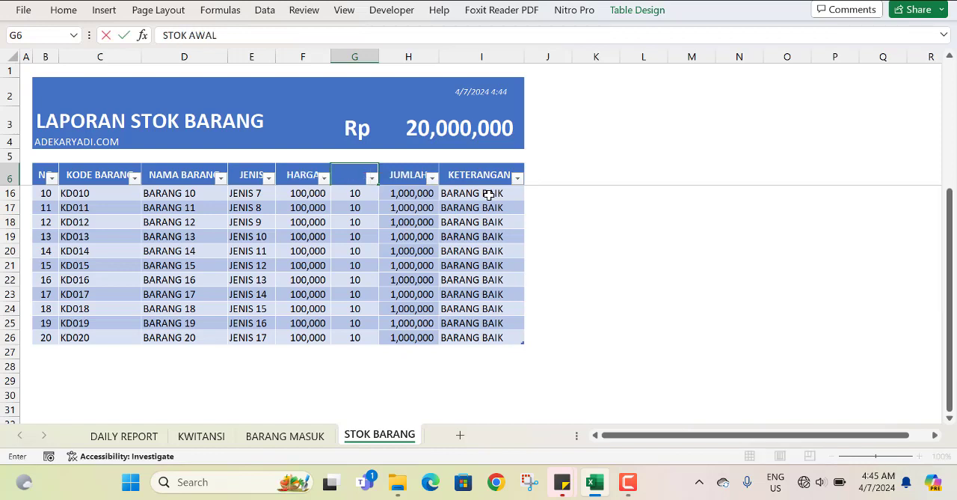
pyautogui.press('Tab')
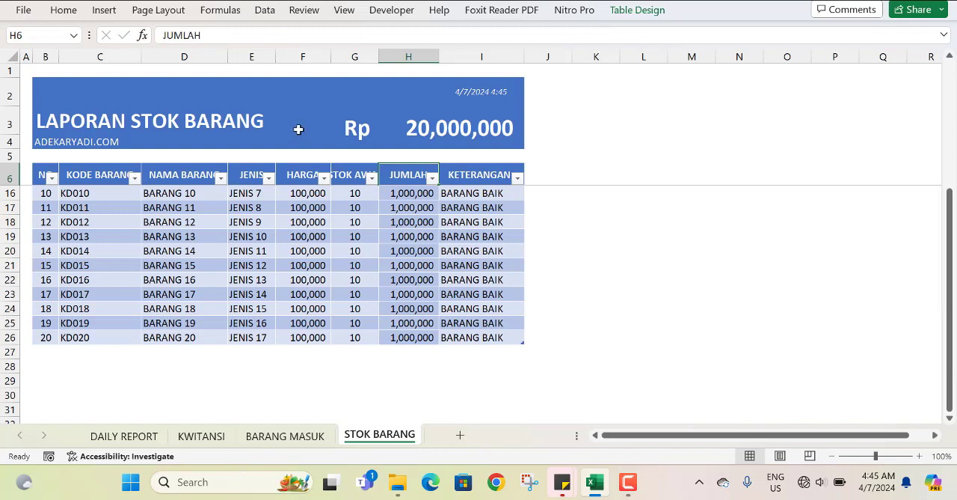
pyautogui.moveTo(378, 55); pyautogui.dragTo(401, 57)
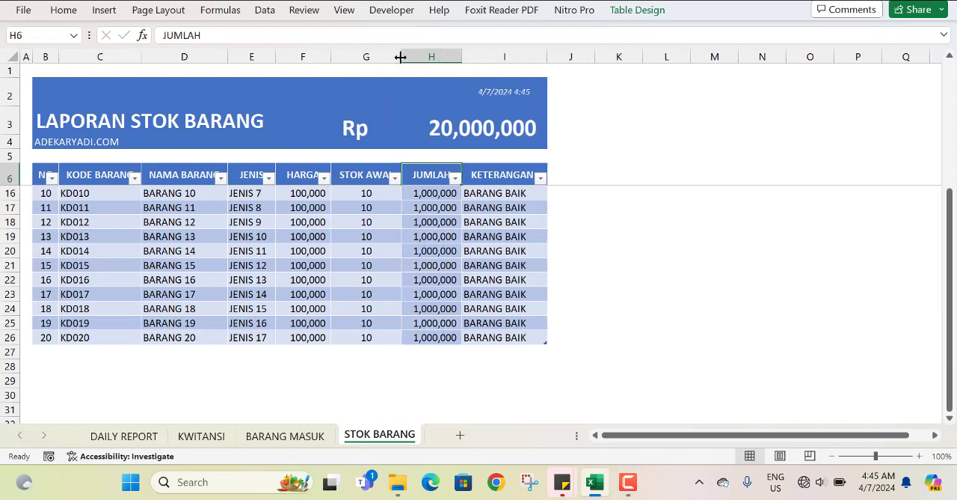
# Insert two blank columns into the stock table between STOK AWAL and JUMLAH.
pyautogui.click(440, 56)
pyautogui.rightClick(440, 58)
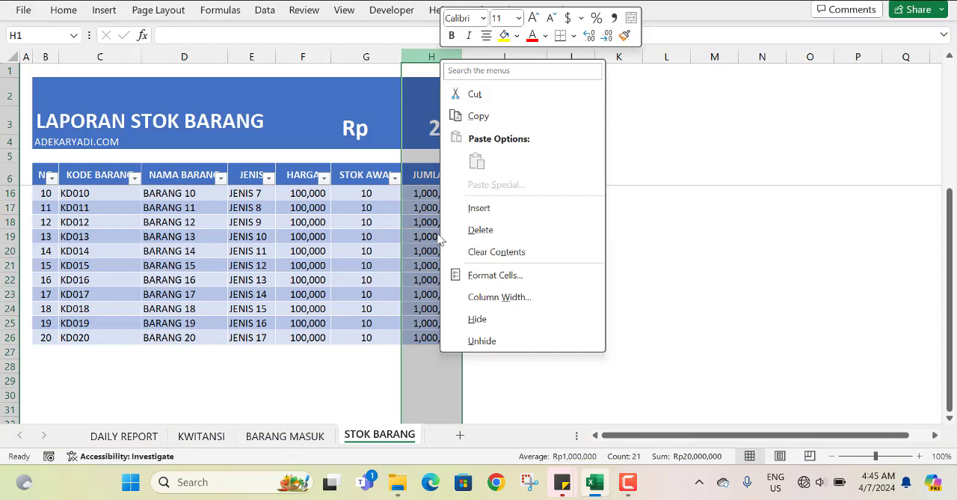
pyautogui.click(479, 207)
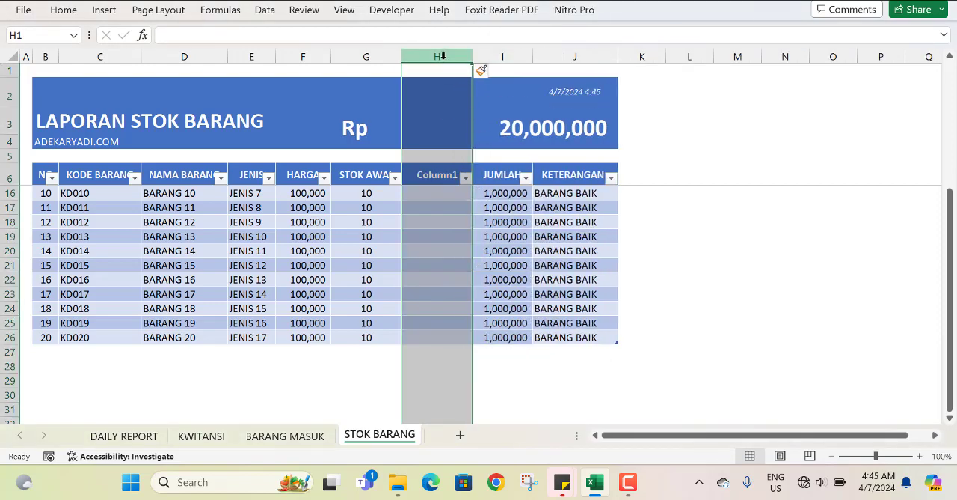
pyautogui.rightClick(443, 56)
pyautogui.click(489, 208)
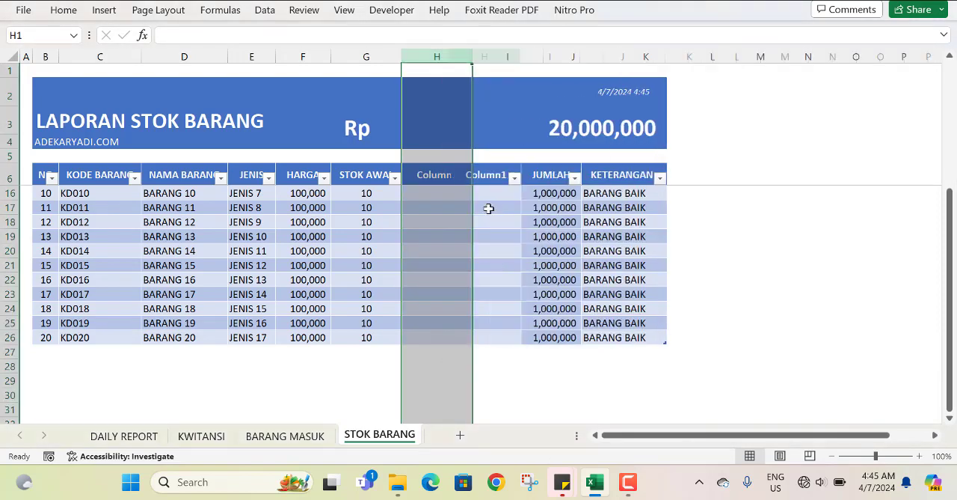
# Rename the heading of the first new column, in cell H6, to STOK KELUAR.
pyautogui.click(449, 217)
pyautogui.click(429, 175)
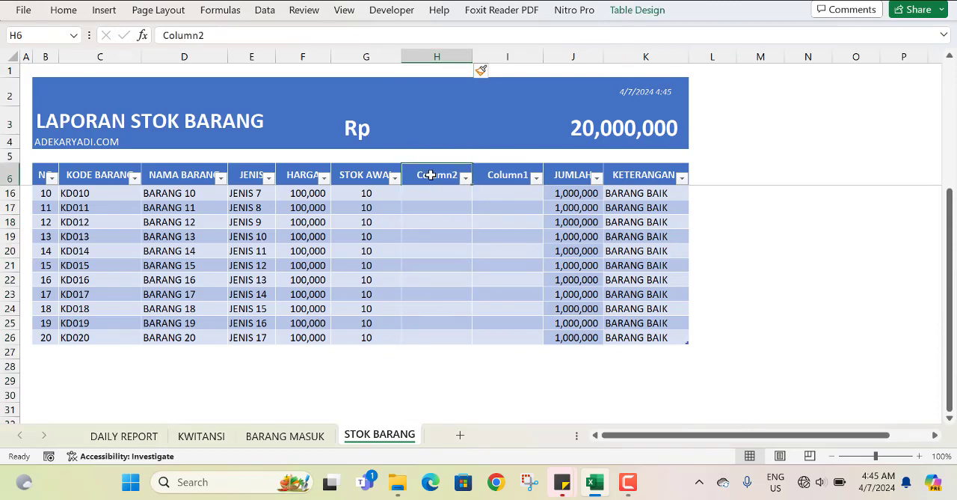
pyautogui.write('S')
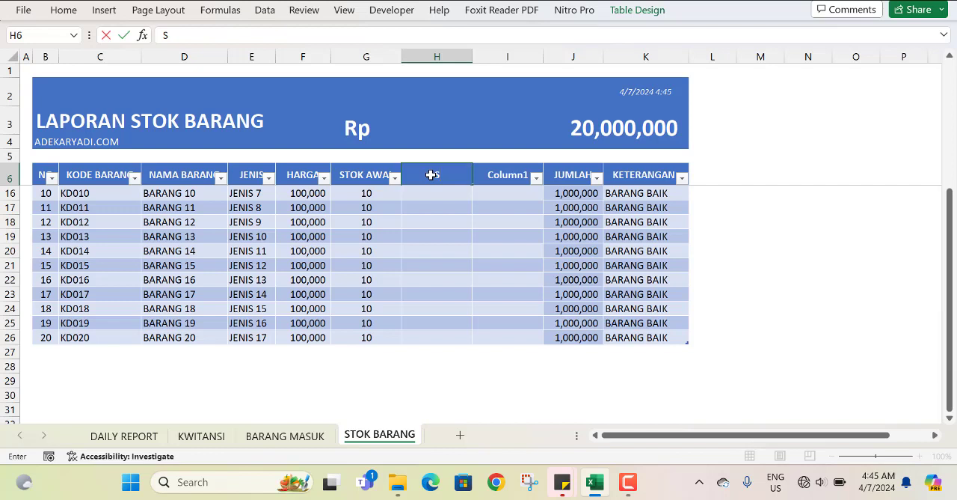
pyautogui.write('TOK KELUAR')
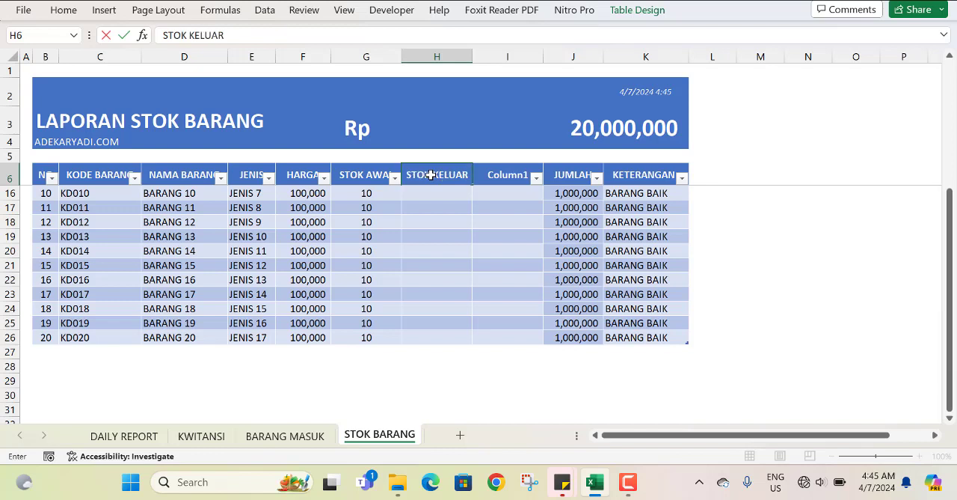
pyautogui.hotkey('ctrl', 'Return')
# Rename the heading of the second new column, in cell I6, to STOK MASUK.
pyautogui.press('Tab')
pyautogui.write('S')
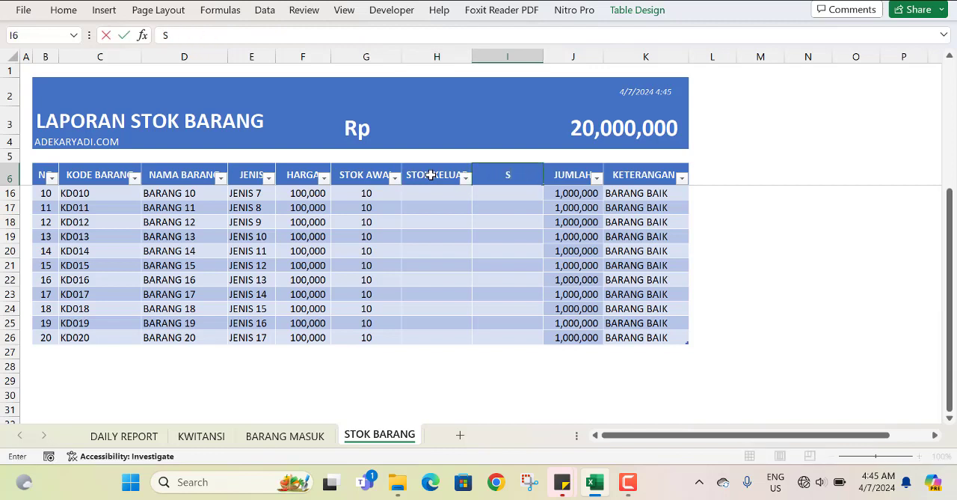
pyautogui.write('TOK MASUK')
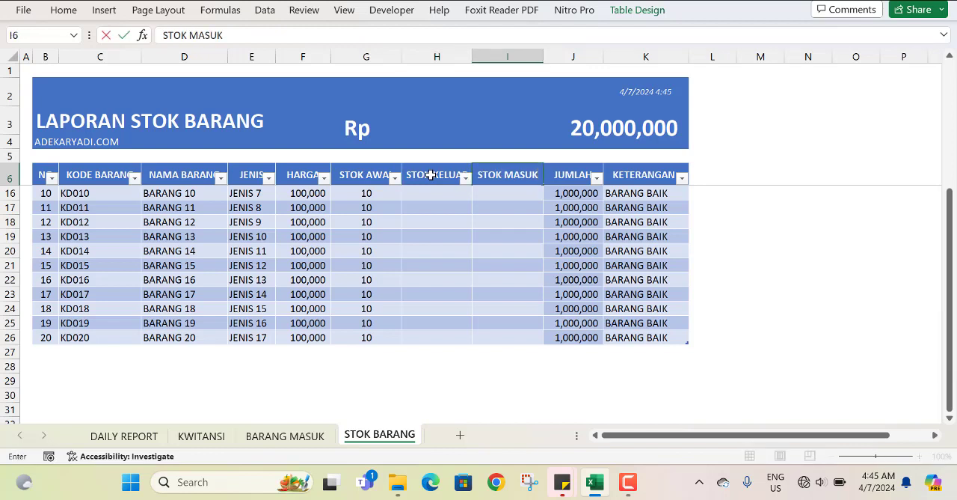
pyautogui.press('Return')
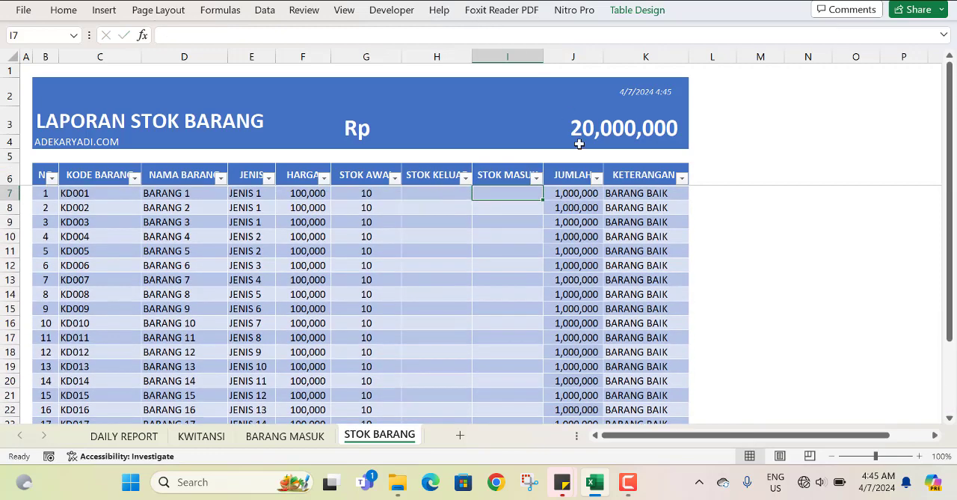
# Insert another column before JUMLAH and give it the heading STOK AKHIR in cell J6.
pyautogui.click(584, 178)
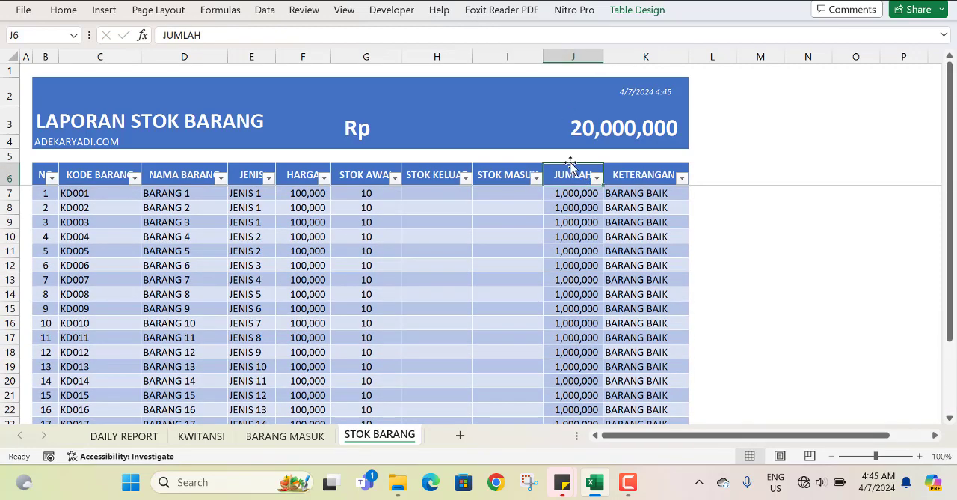
pyautogui.click(571, 56)
pyautogui.rightClick(572, 57)
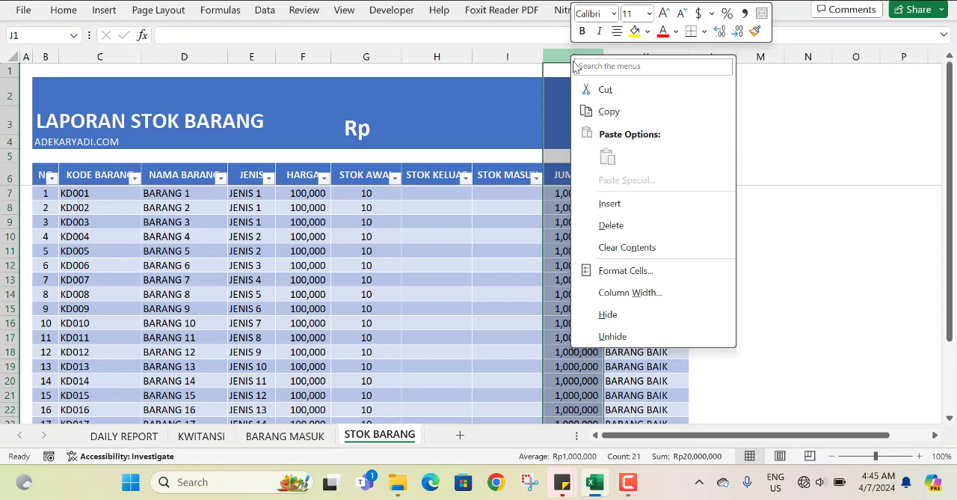
pyautogui.click(599, 205)
pyautogui.write('S')
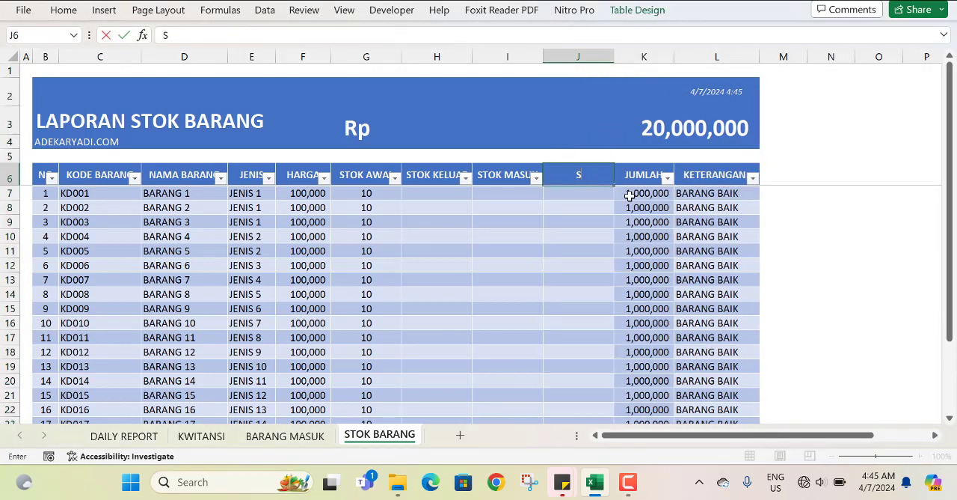
pyautogui.write('TOK AKHIR')
pyautogui.press('Return')
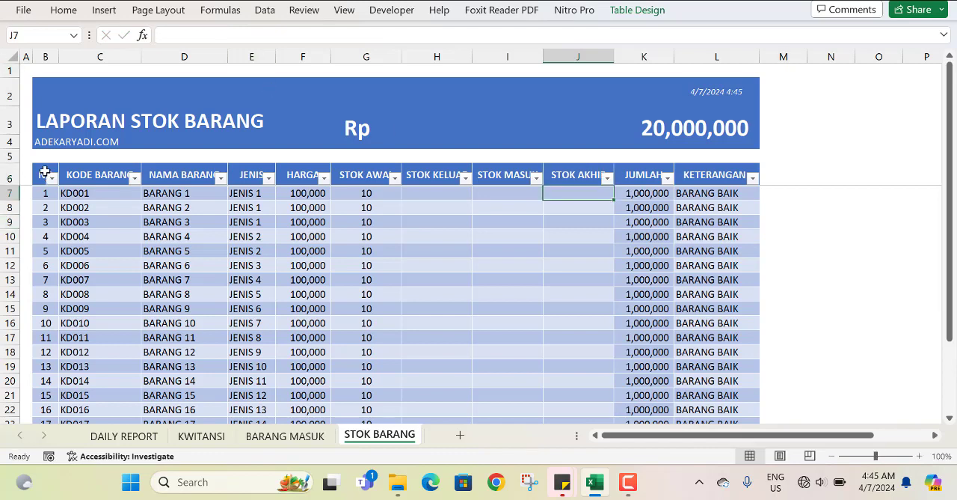
# Reduce the height of row 2 in the report's title banner.
pyautogui.click(11, 93)
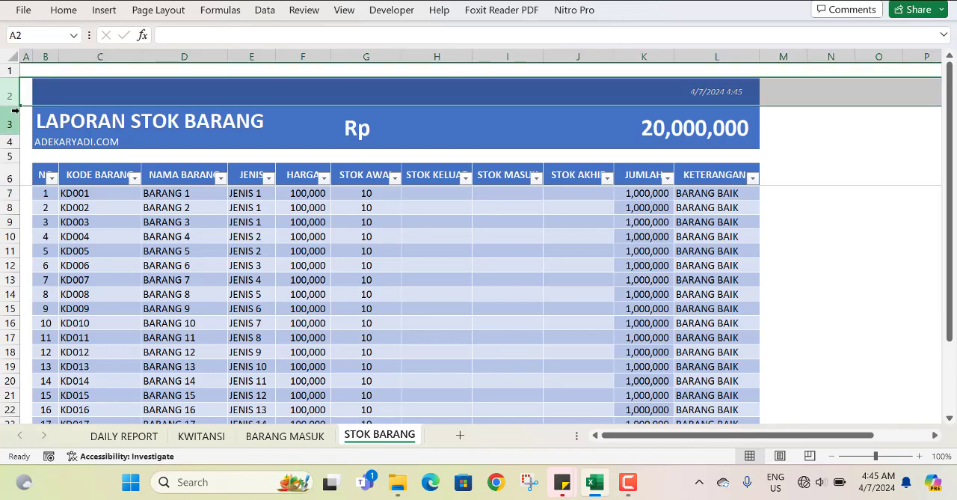
pyautogui.moveTo(15, 106); pyautogui.dragTo(11, 93)
pyautogui.click(109, 127)
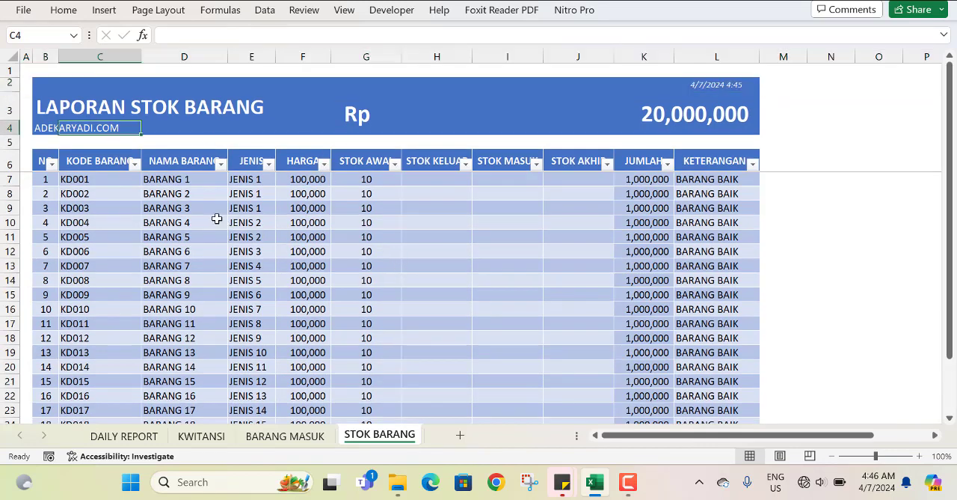
# Increase the height of header row 6 so that the filter arrows no longer cover the column headings.
pyautogui.click(429, 192)
pyautogui.click(358, 170)
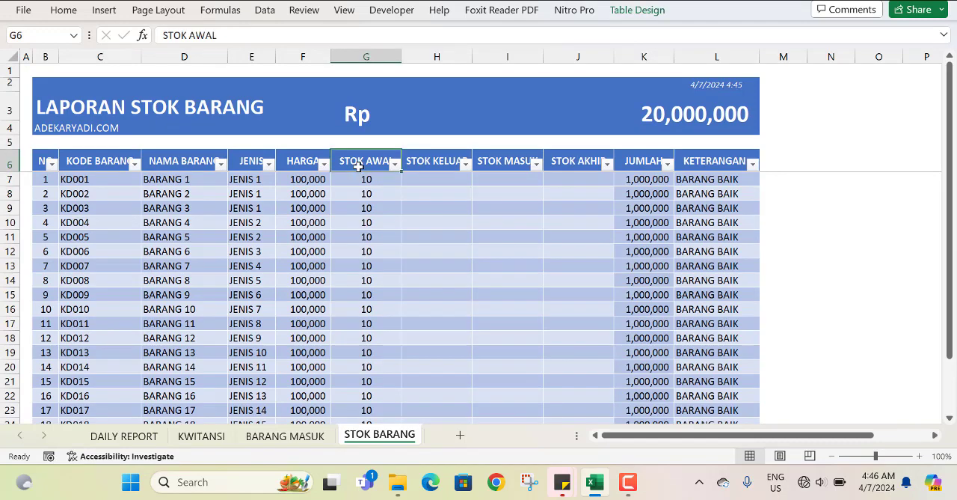
pyautogui.scroll(-1, 327, 181)
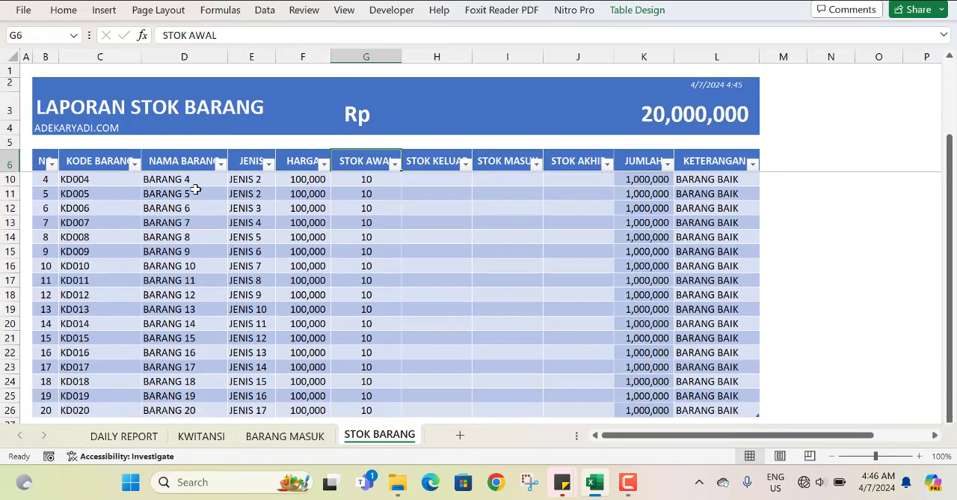
pyautogui.scroll(1, 193, 188)
pyautogui.click(13, 178)
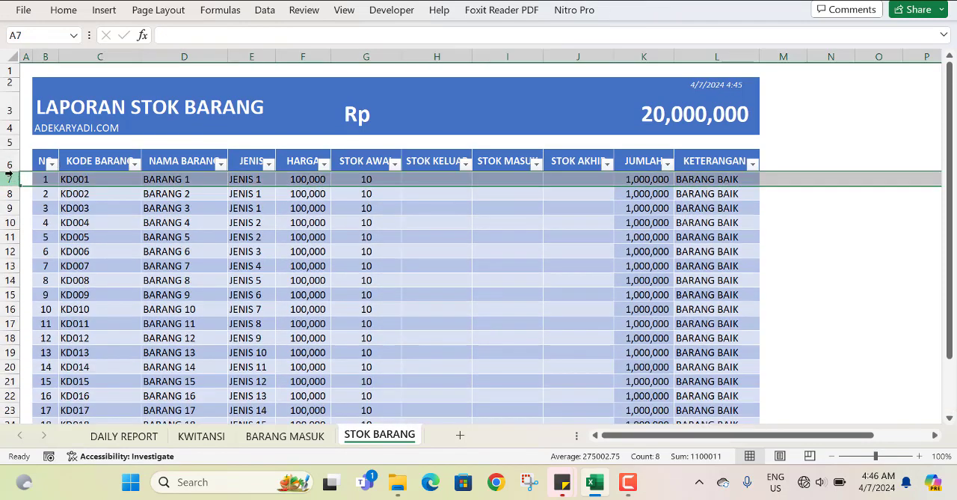
pyautogui.click(11, 164)
pyautogui.moveTo(15, 171); pyautogui.dragTo(17, 180)
pyautogui.click(573, 192)
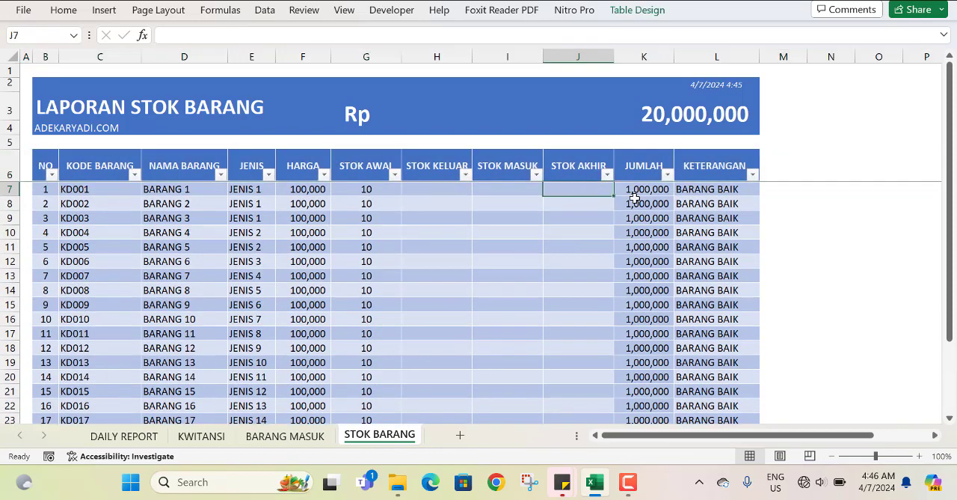
pyautogui.scroll(-2, 576, 241)
pyautogui.scroll(2, 573, 242)
pyautogui.click(366, 188)
pyautogui.click(641, 190)
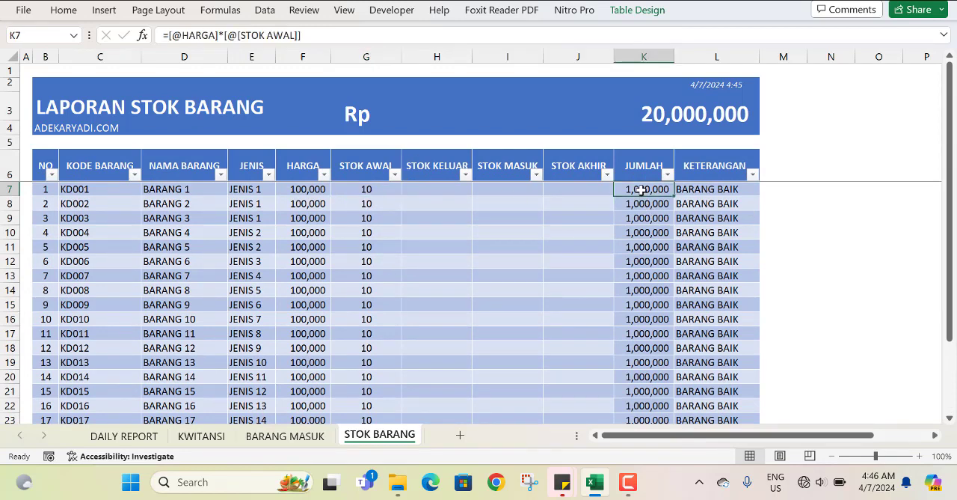
pyautogui.click(416, 36)
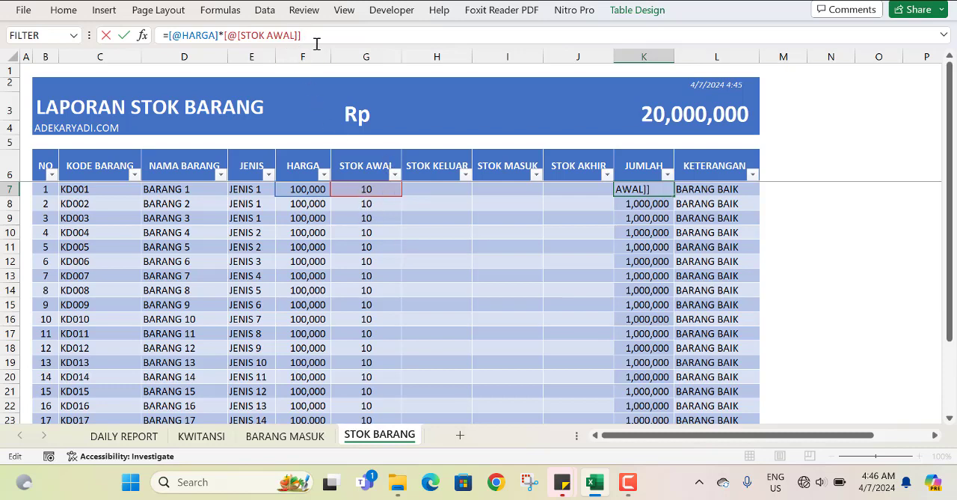
pyautogui.moveTo(306, 33); pyautogui.dragTo(221, 38)
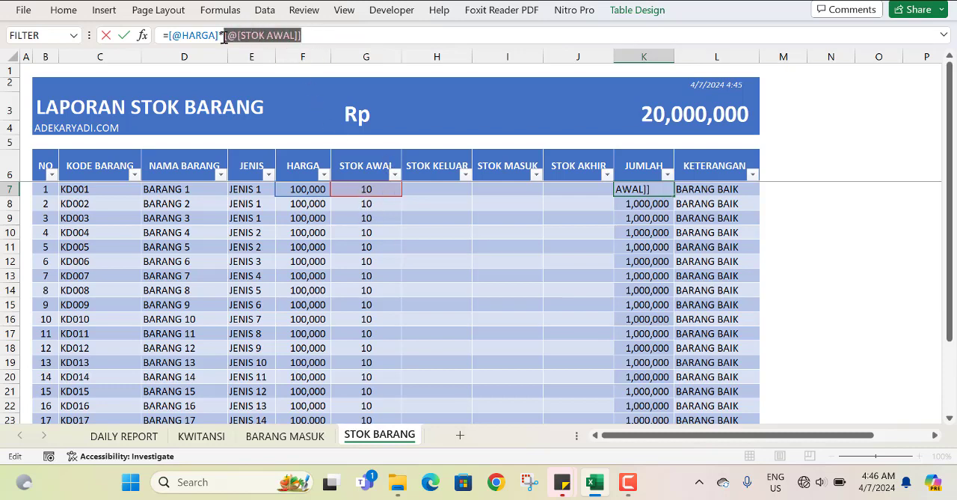
pyautogui.press('BackSpace')
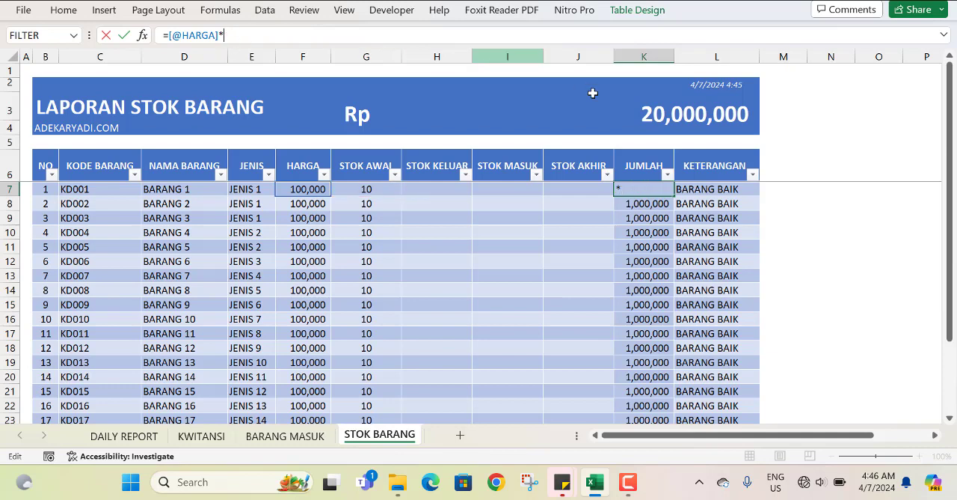
pyautogui.click(573, 183)
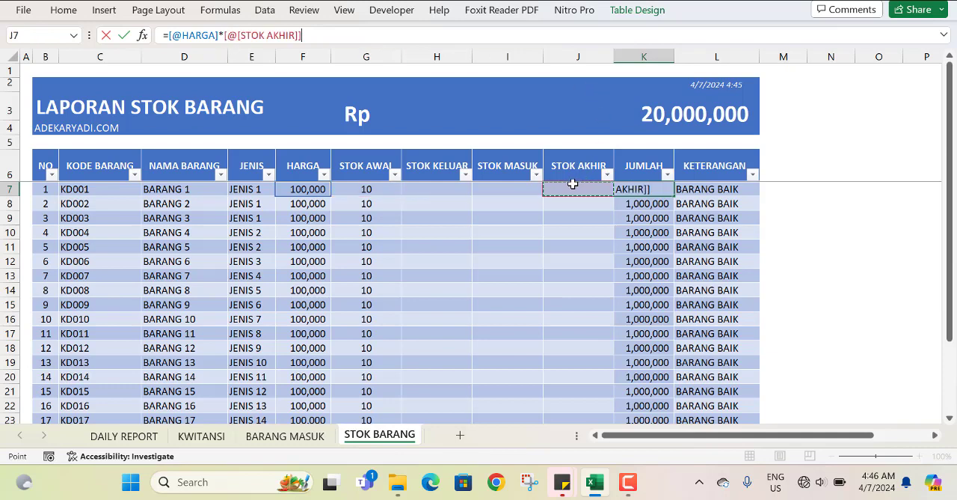
pyautogui.press('Return')
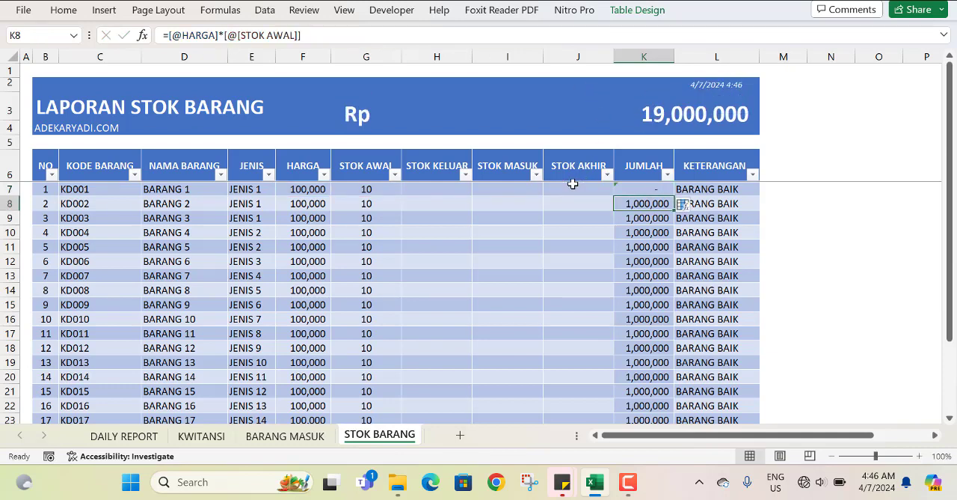
# Fill the formula in K7 down the rest of the JUMLAH column.
pyautogui.click(662, 185)
pyautogui.doubleClick(673, 196)
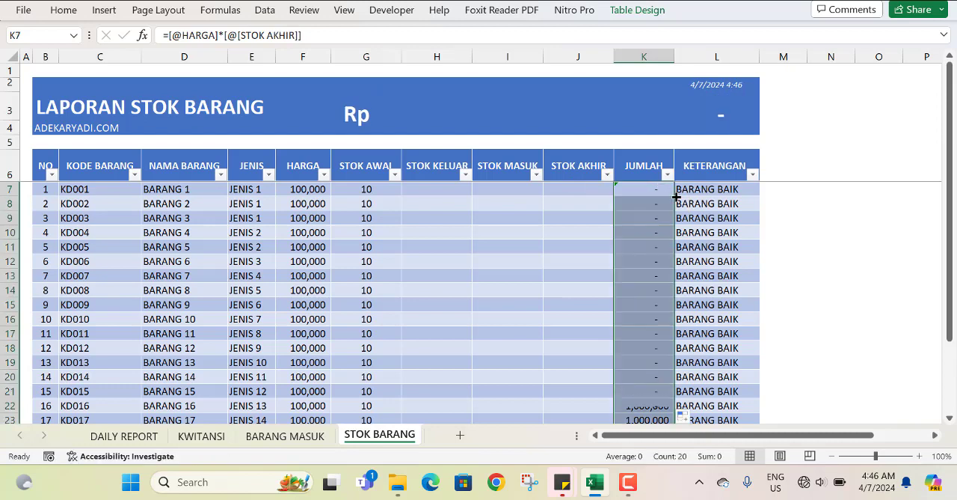
pyautogui.click(634, 291)
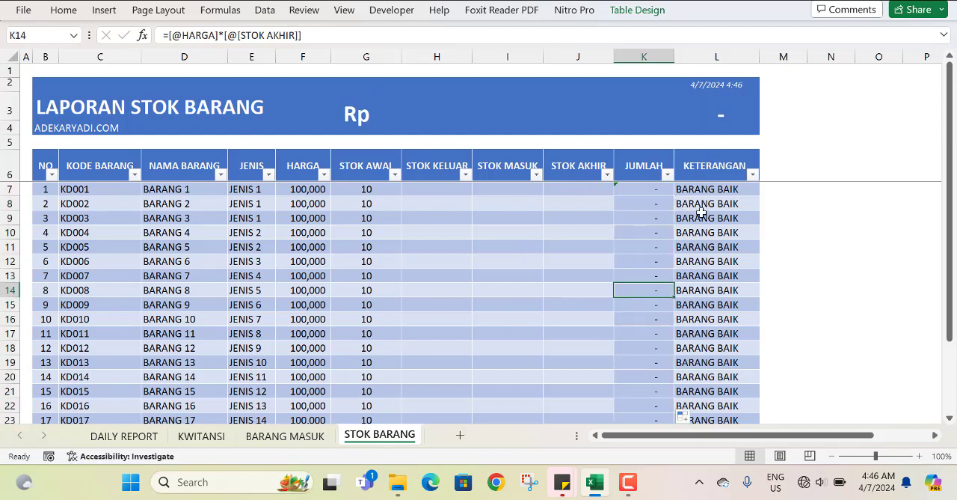
pyautogui.click(419, 192)
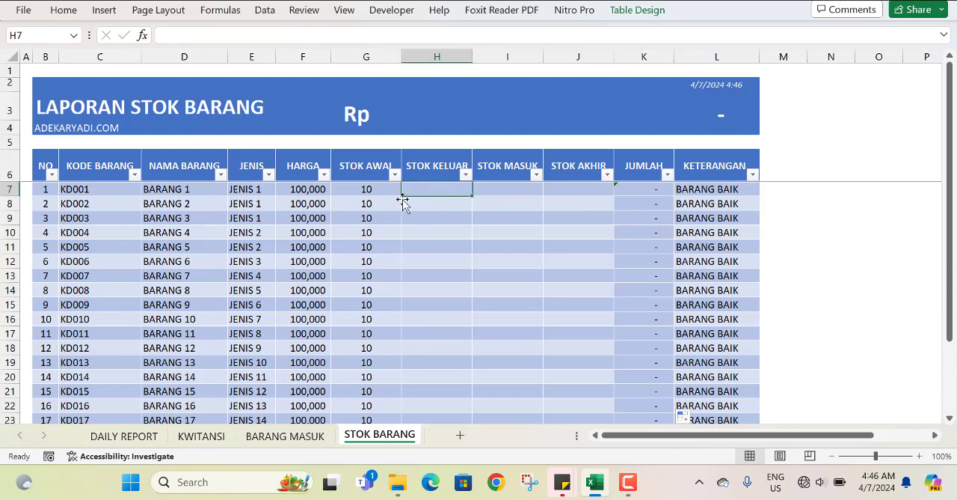
pyautogui.scroll(-4, 384, 190)
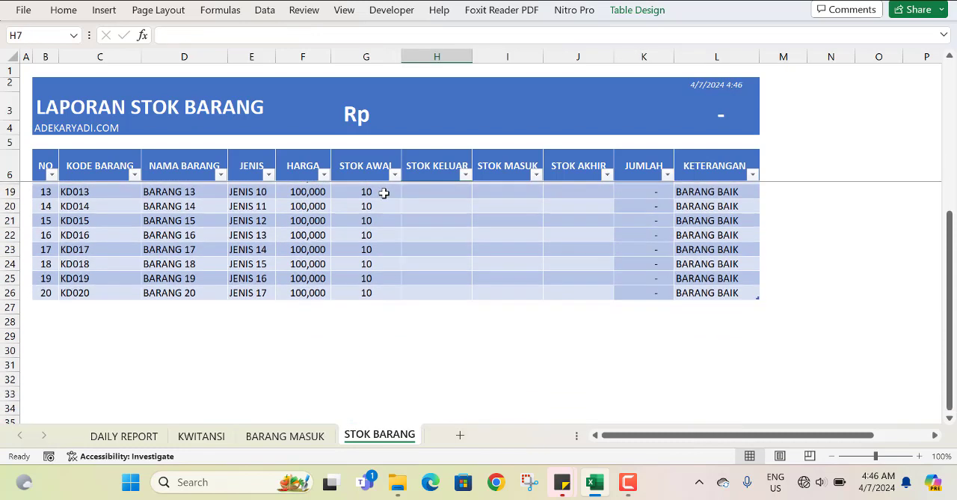
pyautogui.scroll(4, 383, 192)
pyautogui.moveTo(381, 191); pyautogui.dragTo(380, 263)
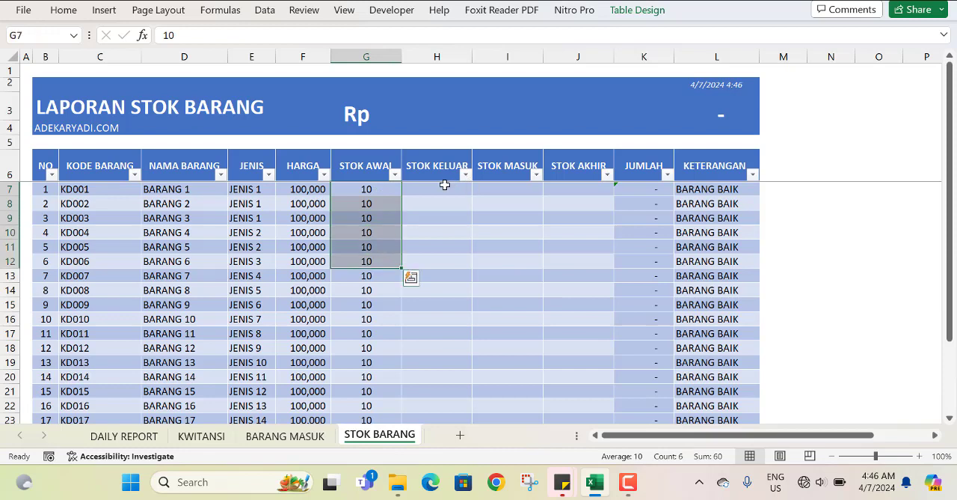
# Start a SUMIFS formula in STOK KELUAR cell H7 with the absolute sum range 'DAILY REPORT'!$O$6:$O$1048576.
pyautogui.click(444, 194)
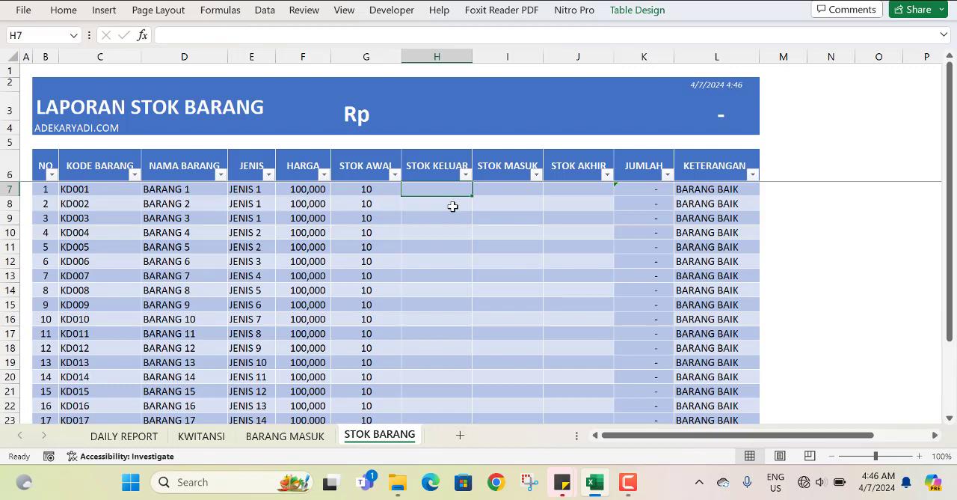
pyautogui.write('=')
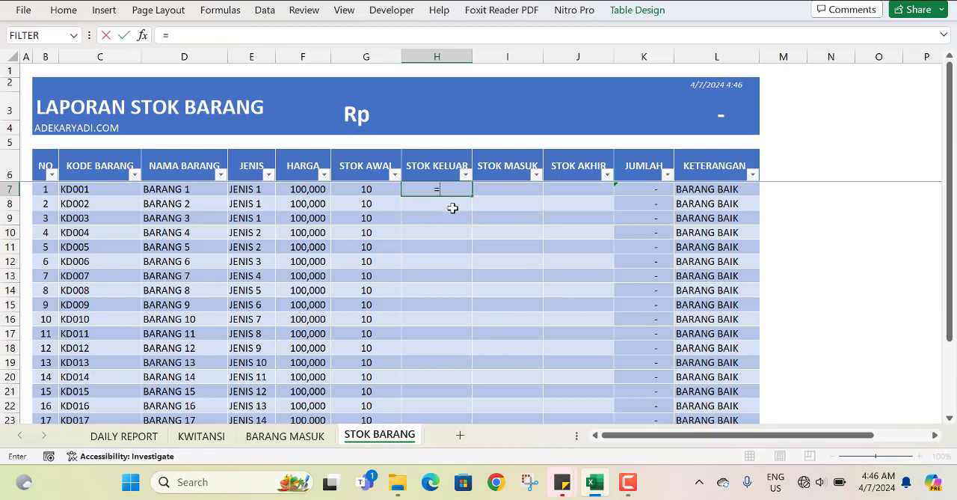
pyautogui.write('SU')
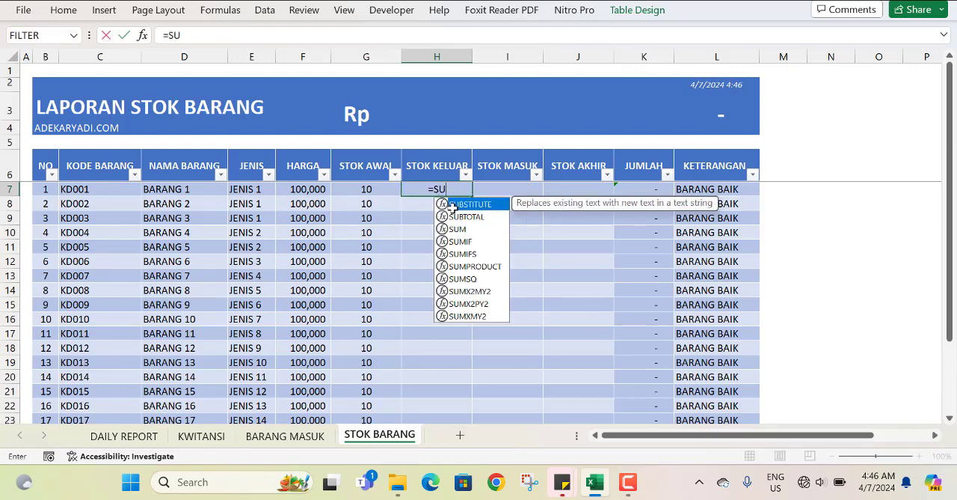
pyautogui.write('MIF')
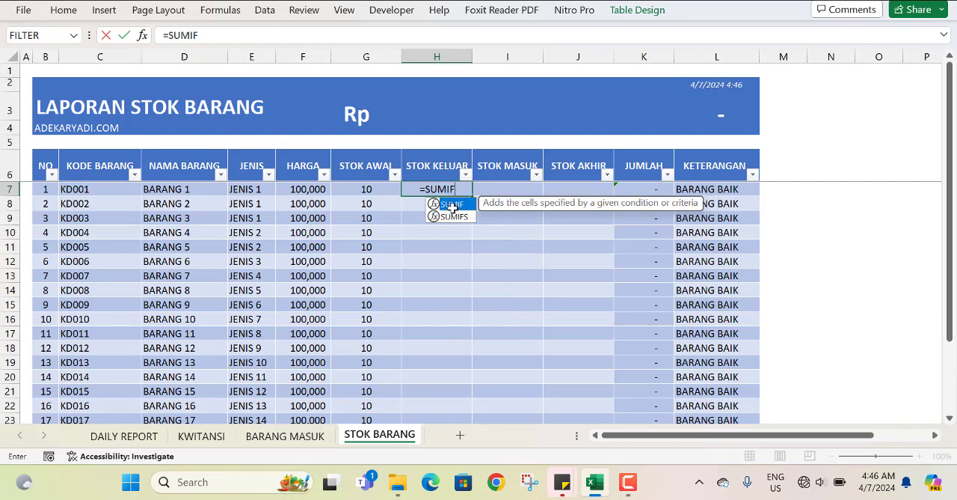
pyautogui.write('S(')
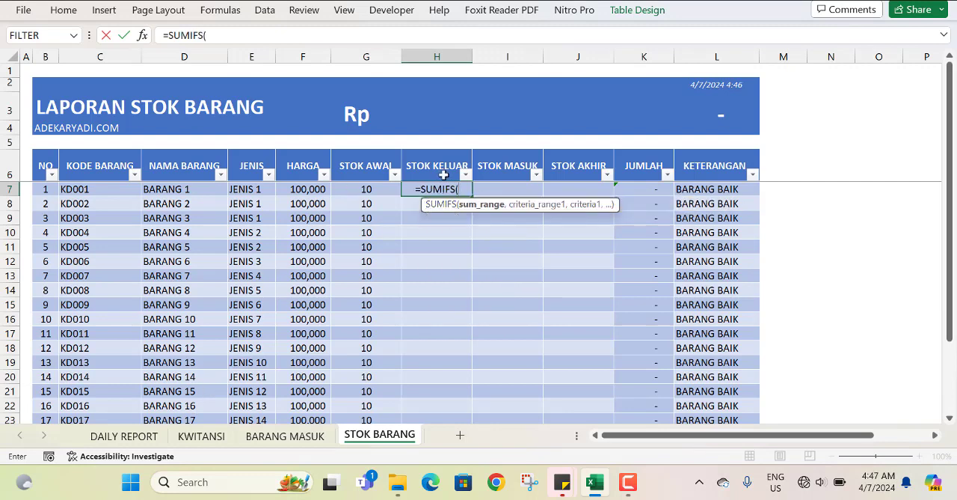
pyautogui.click(140, 436)
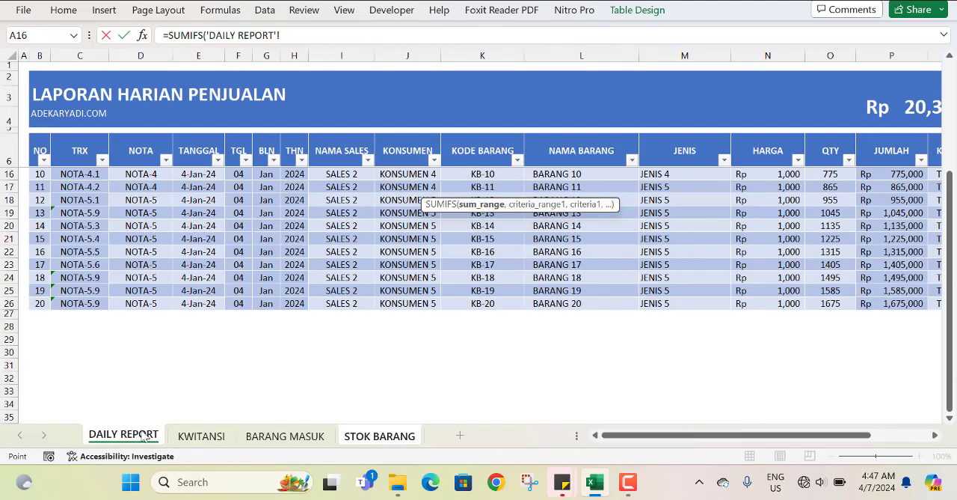
pyautogui.moveTo(829, 152); pyautogui.dragTo(829, 200)
pyautogui.hotkey('ctrl', 'shift', 'Down')
pyautogui.hotkey('ctrl', 'shift', 'Down')
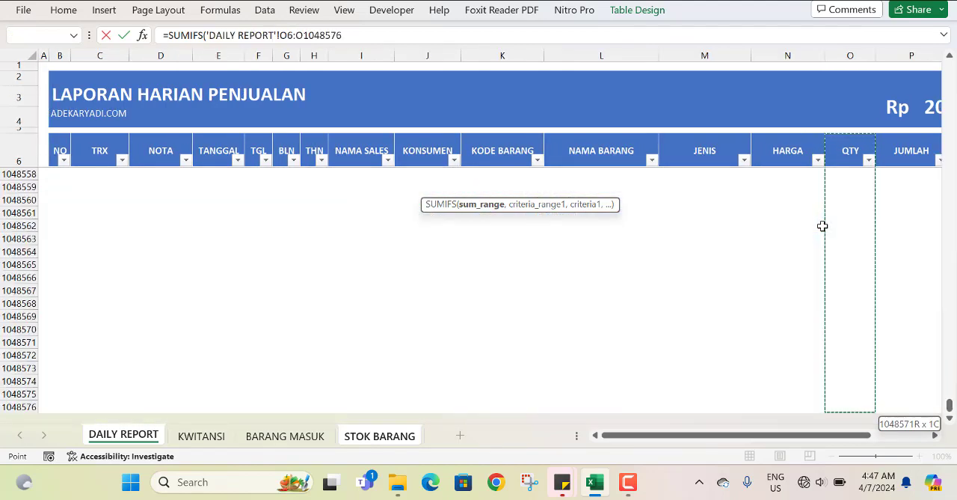
pyautogui.press('F4')
pyautogui.write(',')
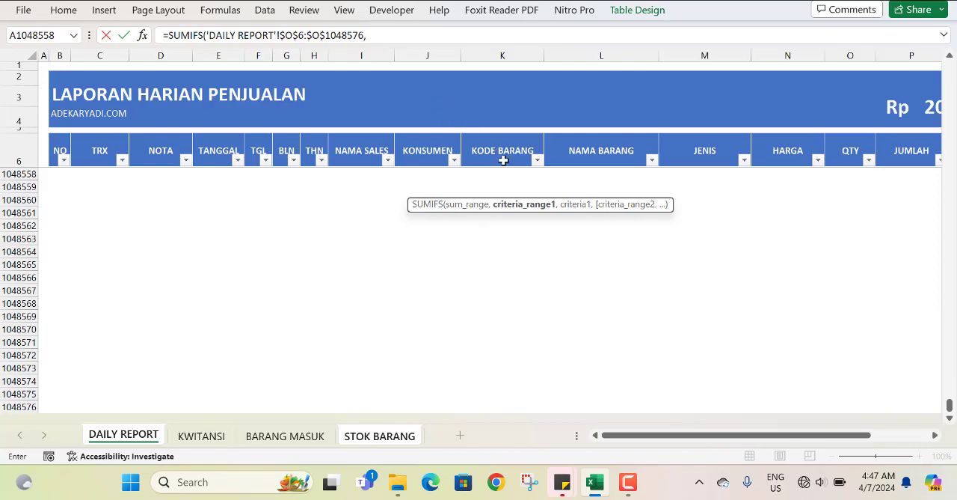
# Add the DAILY REPORT KODE BARANG column, $K$6:$K$1048576, as the absolute criteria range of the SUMIFS formula.
pyautogui.moveTo(503, 160); pyautogui.dragTo(507, 216)
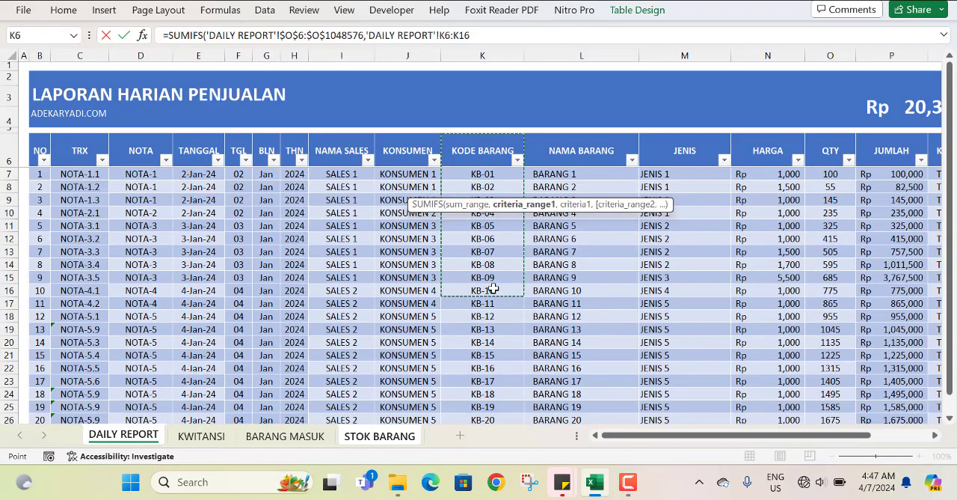
pyautogui.hotkey('ctrl', 'shift', 'Down')
pyautogui.hotkey('ctrl', 'shift', 'Down')
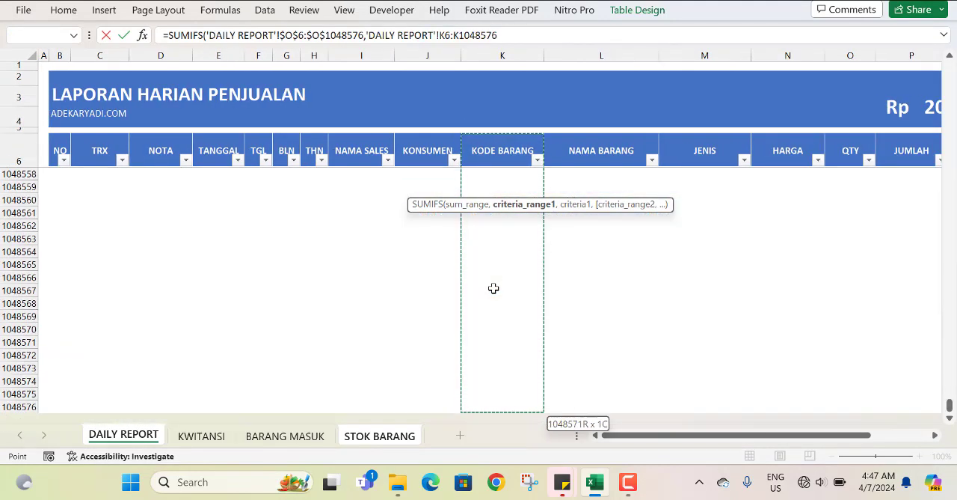
pyautogui.press('F4')
pyautogui.write(',')
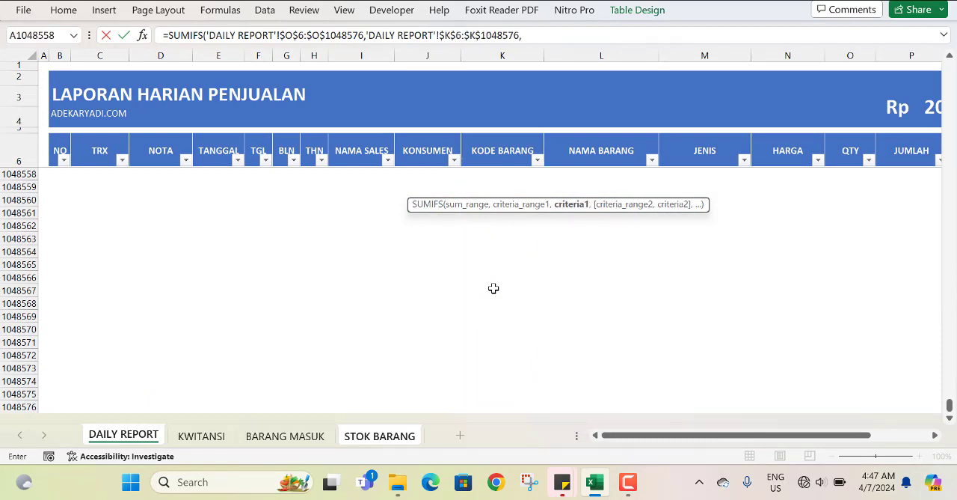
# Complete the SUMIFS formula with the criterion [@[KODE BARANG]] and apply it to the whole STOK KELUAR column.
pyautogui.click(383, 436)
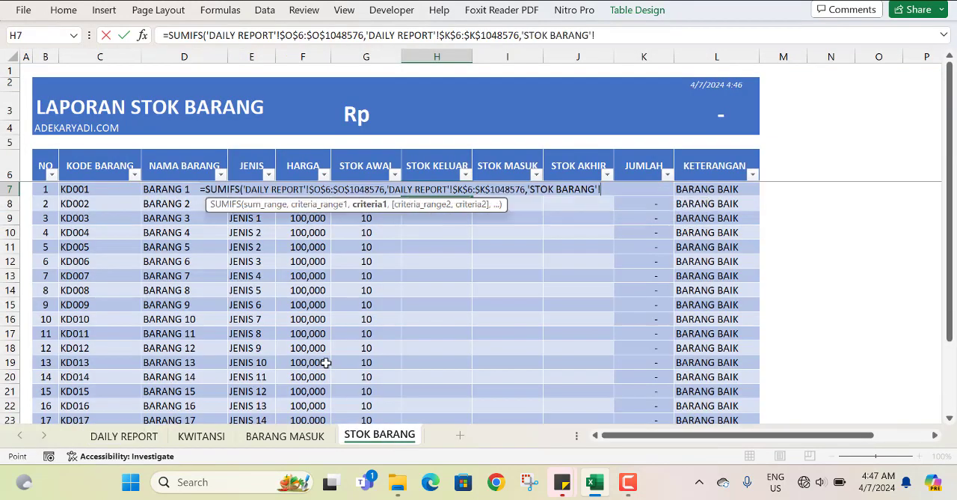
pyautogui.click(70, 190)
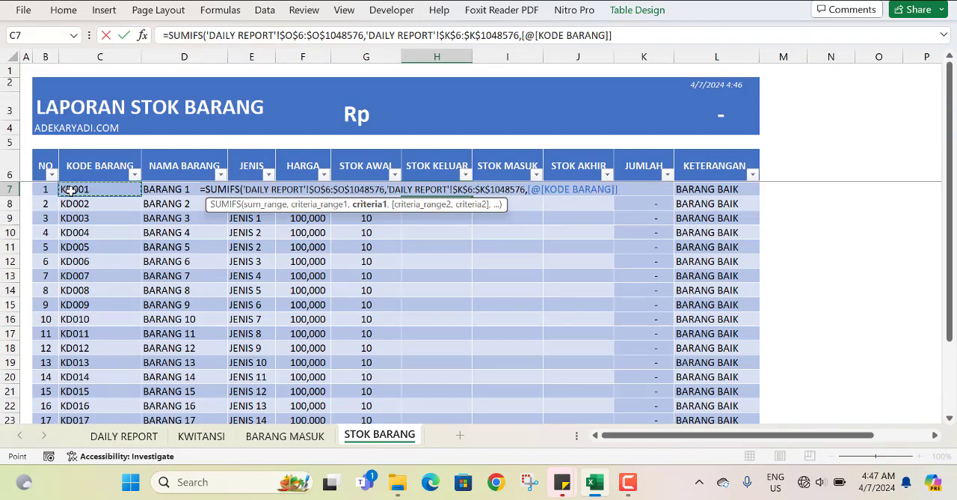
pyautogui.press('Return')
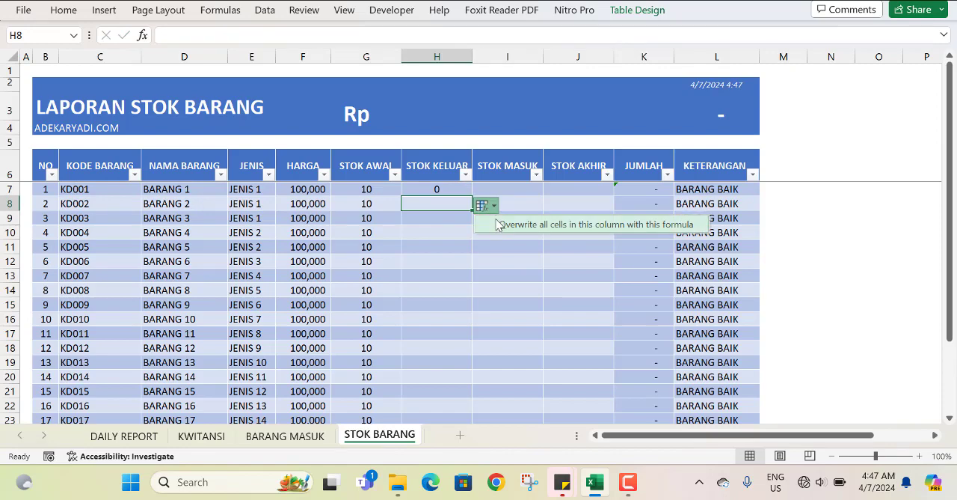
pyautogui.click(498, 224)
pyautogui.scroll(-5, 440, 298)
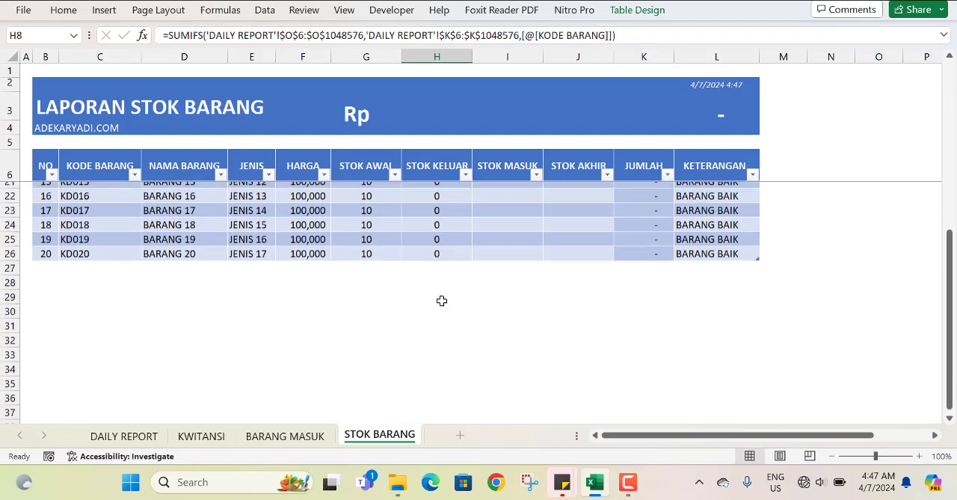
pyautogui.scroll(5, 439, 299)
# Compare the item codes in the KODE BARANG columns of the STOK BARANG and DAILY REPORT sheets.
pyautogui.click(96, 197)
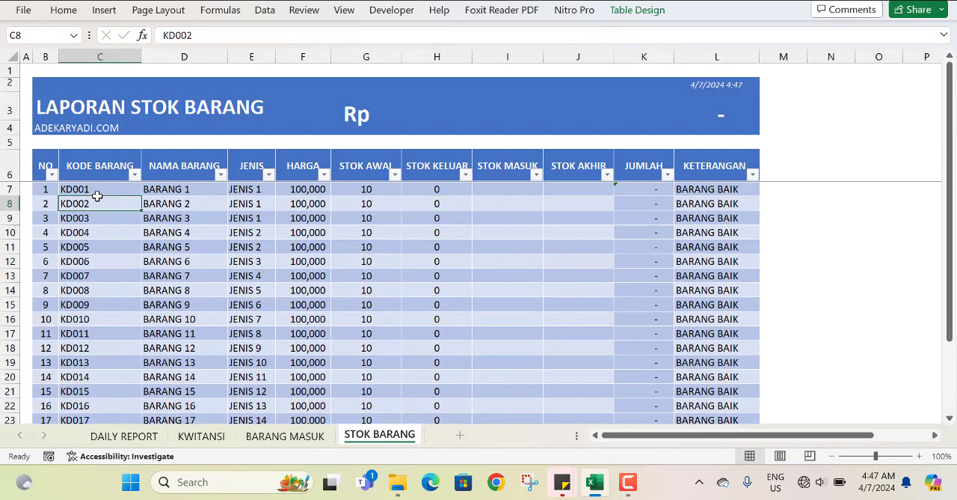
pyautogui.click(124, 436)
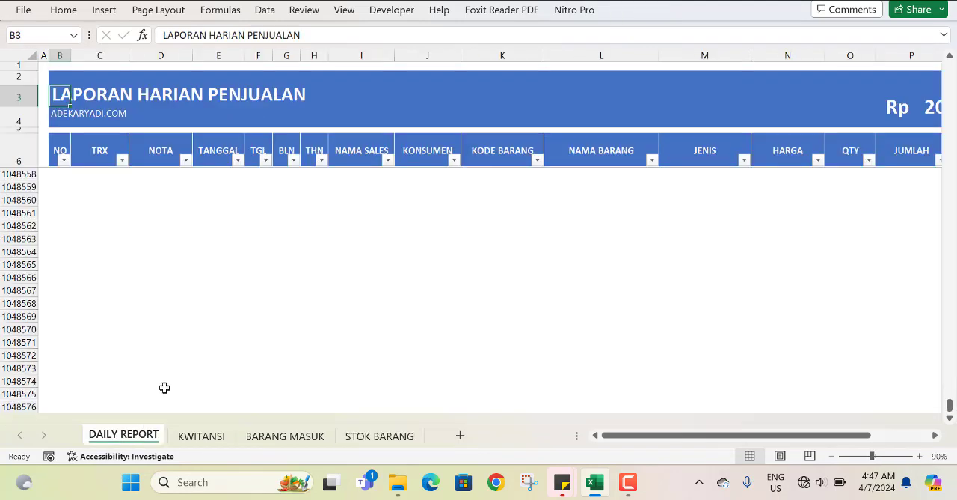
pyautogui.moveTo(503, 153); pyautogui.dragTo(494, 240)
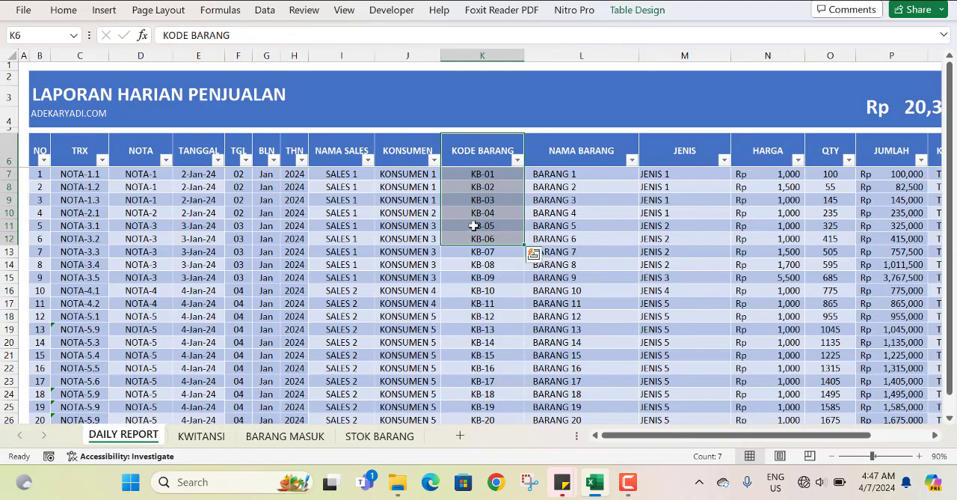
pyautogui.click(478, 314)
pyautogui.scroll(-2, 489, 280)
pyautogui.scroll(2, 488, 285)
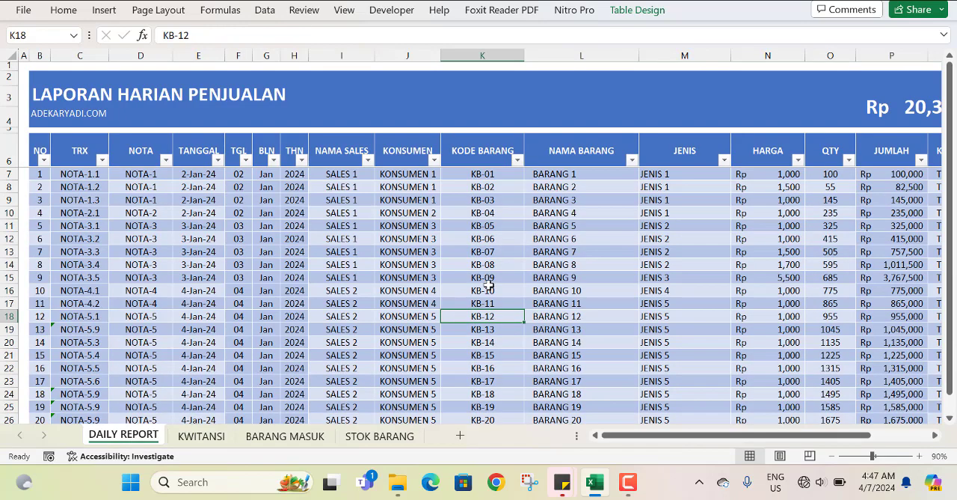
pyautogui.click(514, 172)
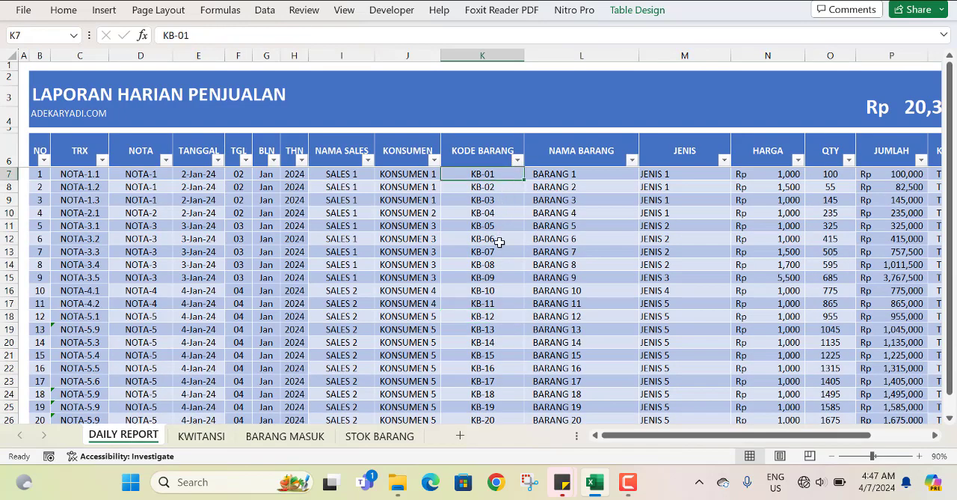
# Copy the item codes KD001 to KD020 from the KODE BARANG column of the BARANG MASUK sheet.
pyautogui.click(281, 436)
pyautogui.scroll(2, 397, 193)
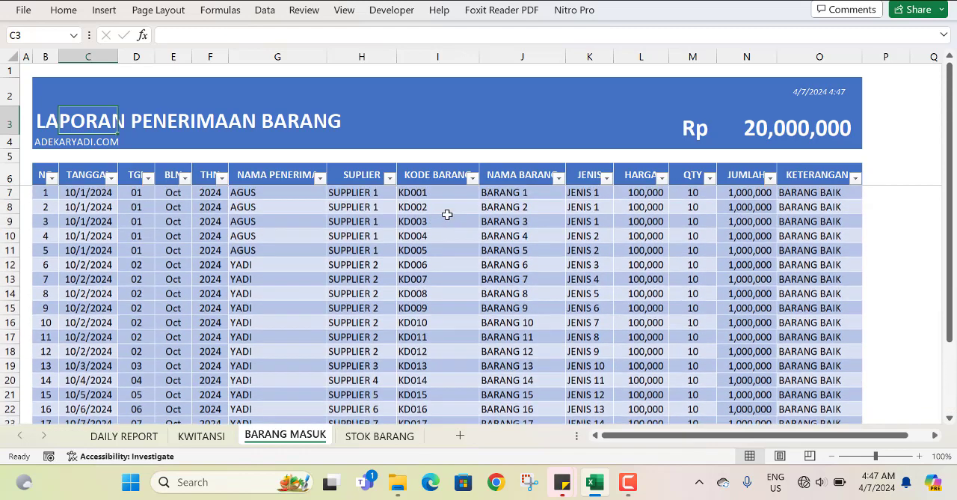
pyautogui.moveTo(446, 193); pyautogui.dragTo(443, 403)
pyautogui.hotkey('ctrl', 'c')
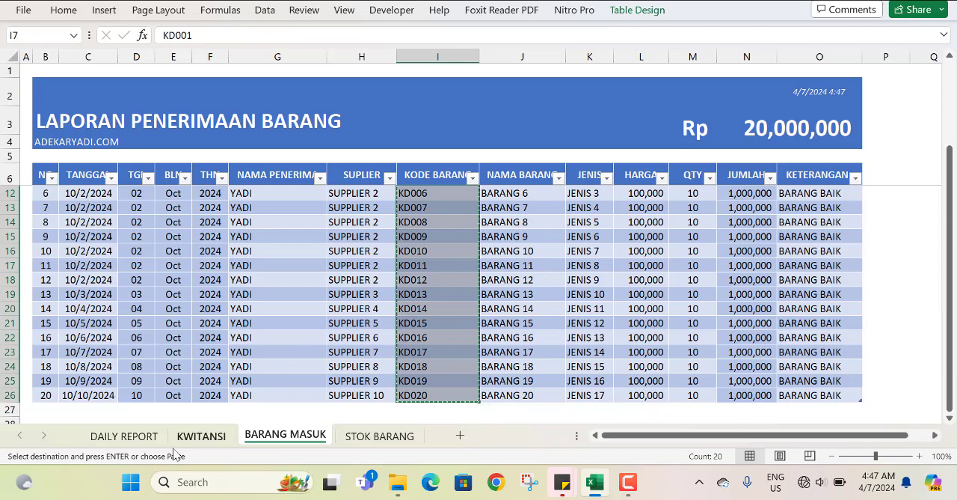
# Paste the copied item codes over the KODE BARANG column of the DAILY REPORT sheet, starting at K7.
pyautogui.click(136, 438)
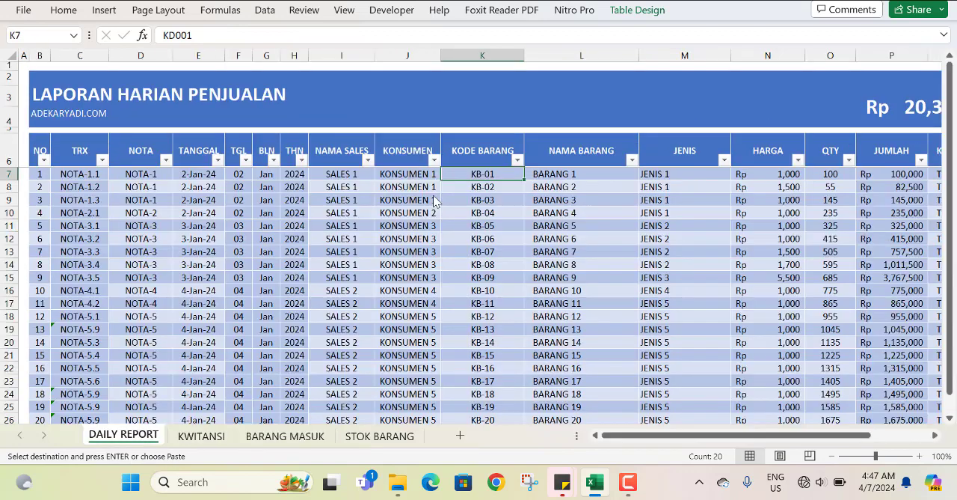
pyautogui.rightClick(467, 172)
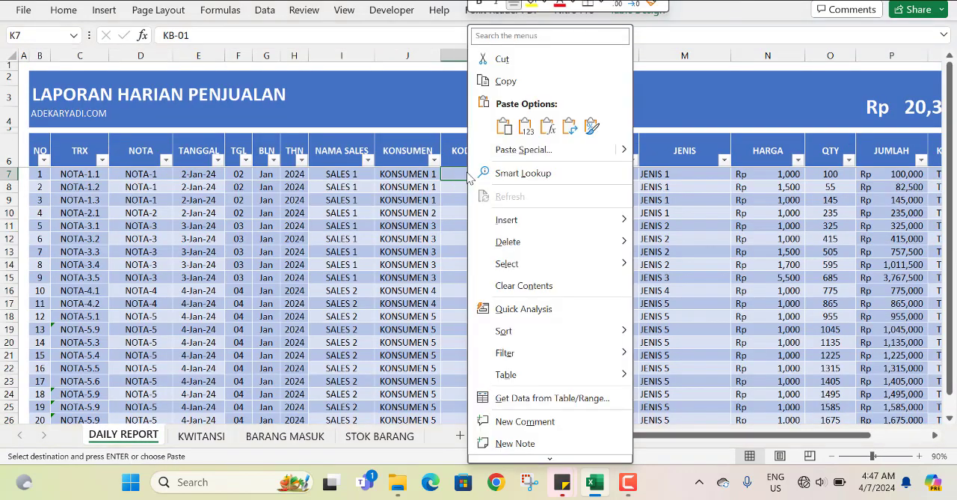
pyautogui.click(515, 146)
pyautogui.scroll(-4, 479, 247)
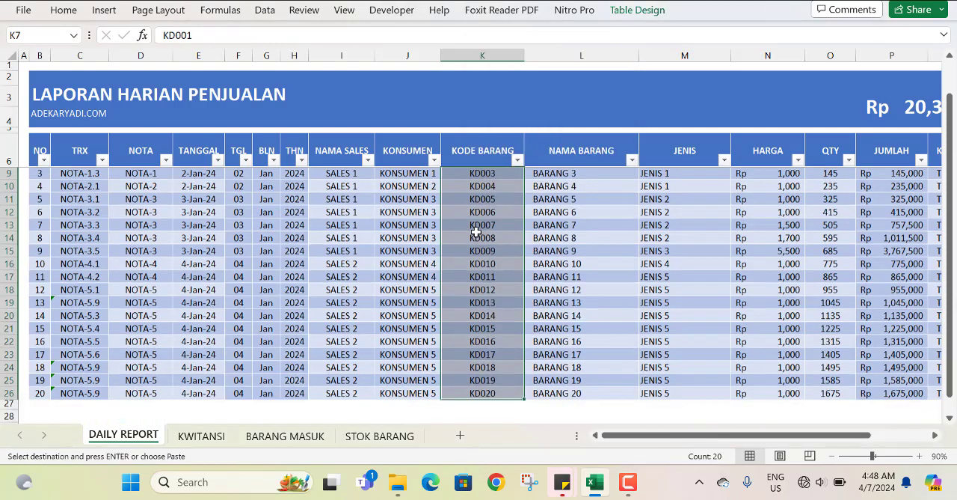
pyautogui.scroll(3, 487, 251)
pyautogui.scroll(1, 487, 251)
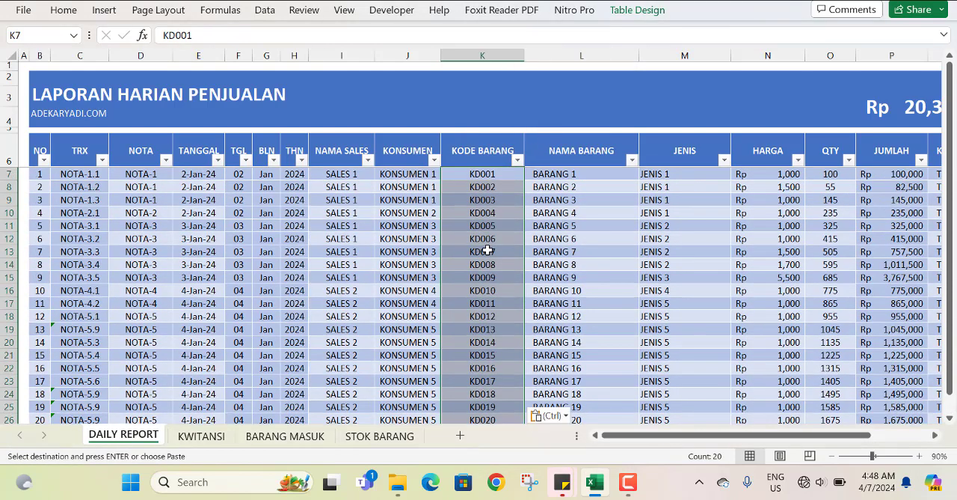
# Check the item codes and names in DAILY REPORT and the STOK KELUAR results in the STOK BARANG sheet.
pyautogui.click(497, 185)
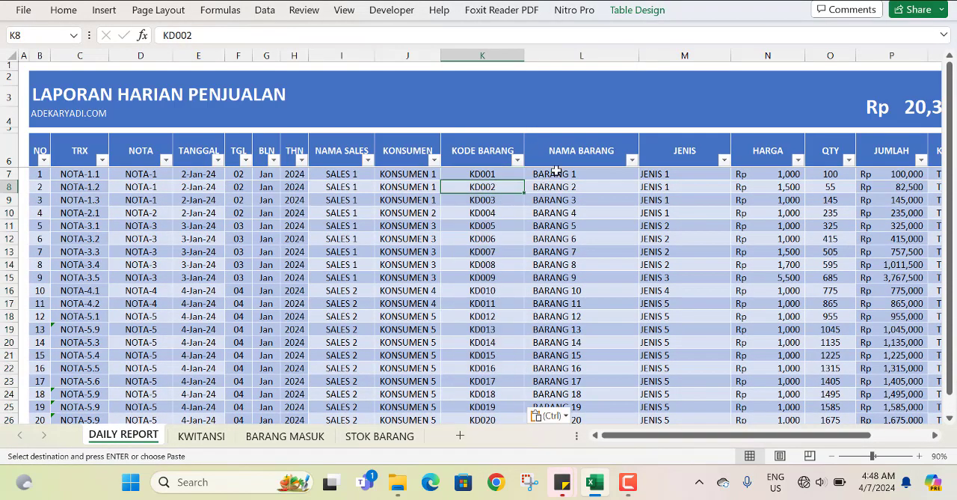
pyautogui.moveTo(555, 171); pyautogui.dragTo(553, 163)
pyautogui.scroll(-1, 470, 247)
pyautogui.scroll(1, 471, 254)
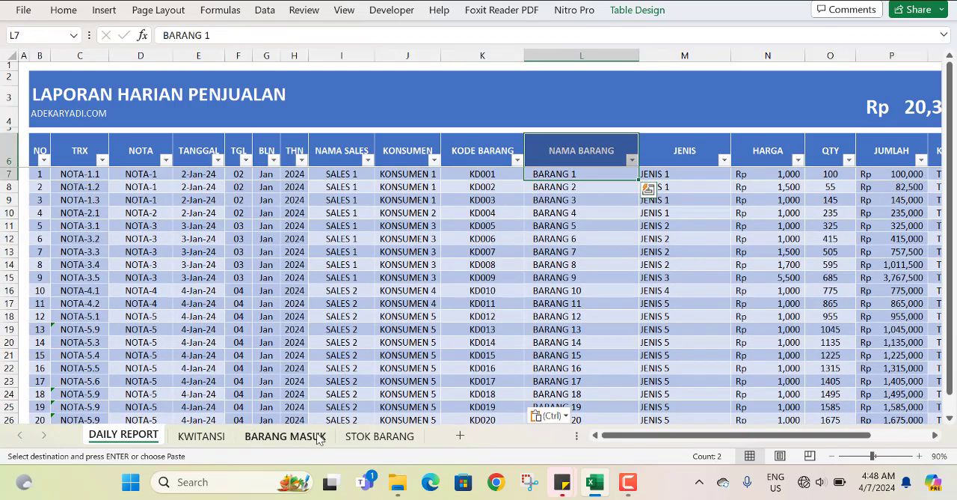
pyautogui.click(352, 437)
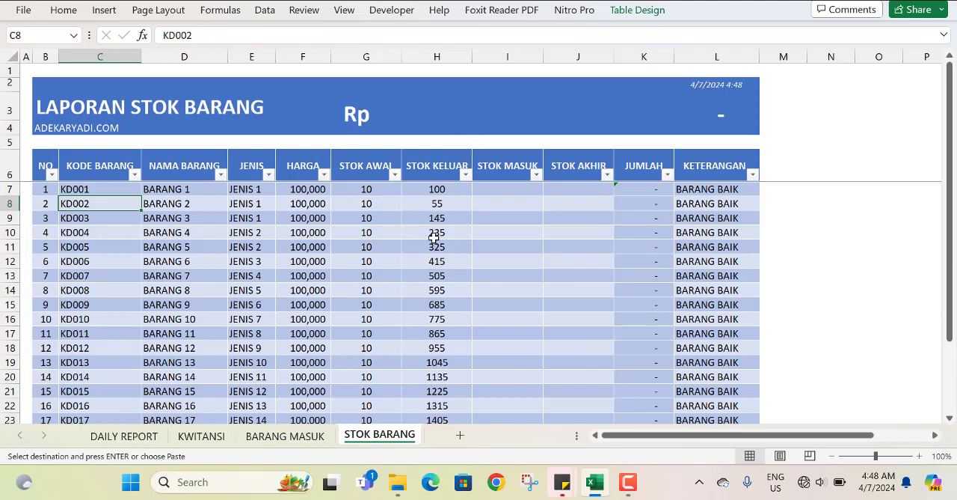
pyautogui.scroll(-3, 434, 237)
pyautogui.scroll(3, 439, 276)
# Copy the cell formatting of JUMLAH cell K7 onto STOK KELUAR cell H7 with Format Painter.
pyautogui.click(486, 184)
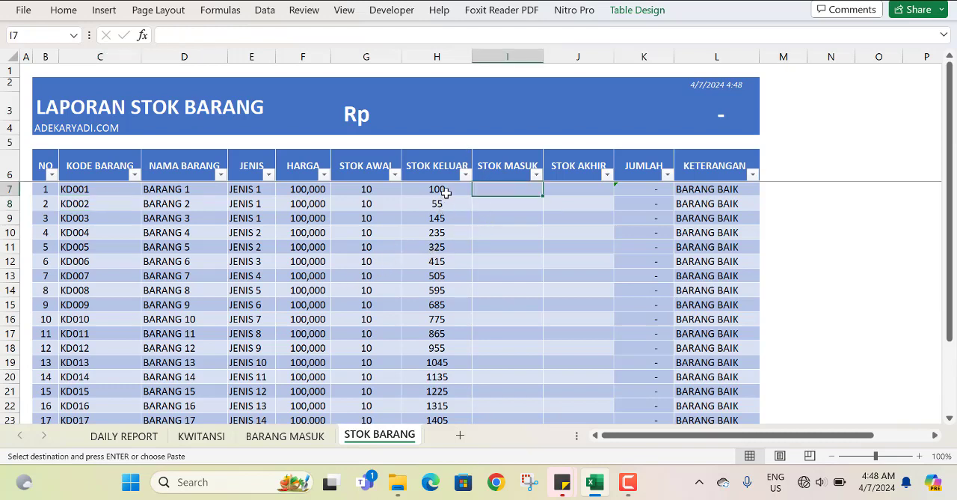
pyautogui.click(624, 187)
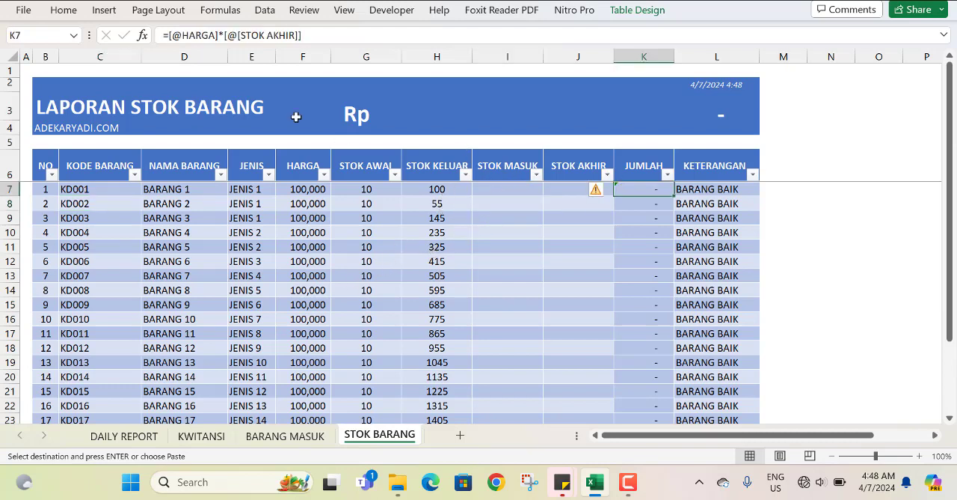
pyautogui.click(63, 10)
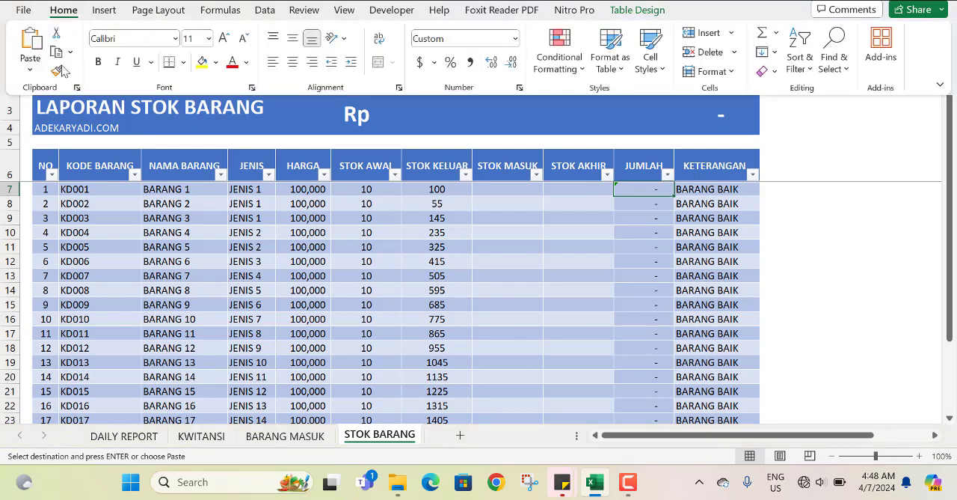
pyautogui.click(56, 71)
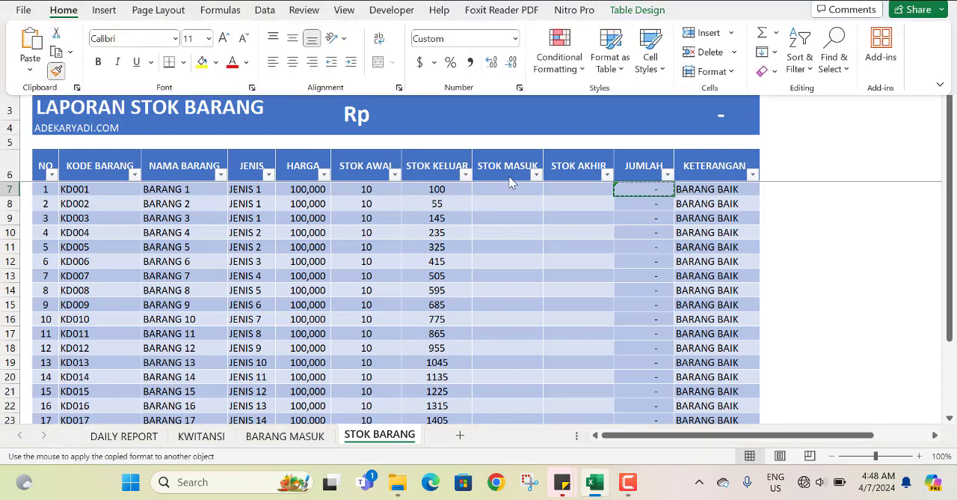
pyautogui.click(429, 192)
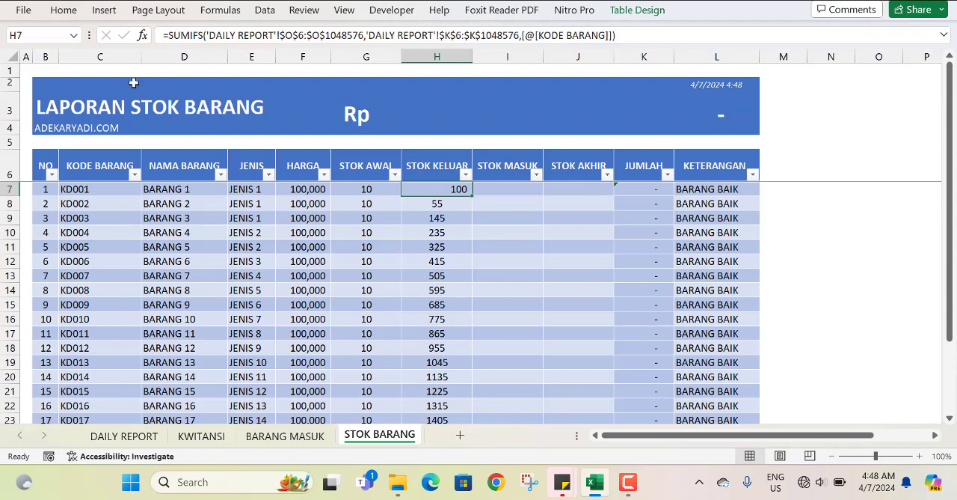
# Centre H7 horizontally and vertically, and fill its formula and formatting down the whole STOK KELUAR column.
pyautogui.click(69, 11)
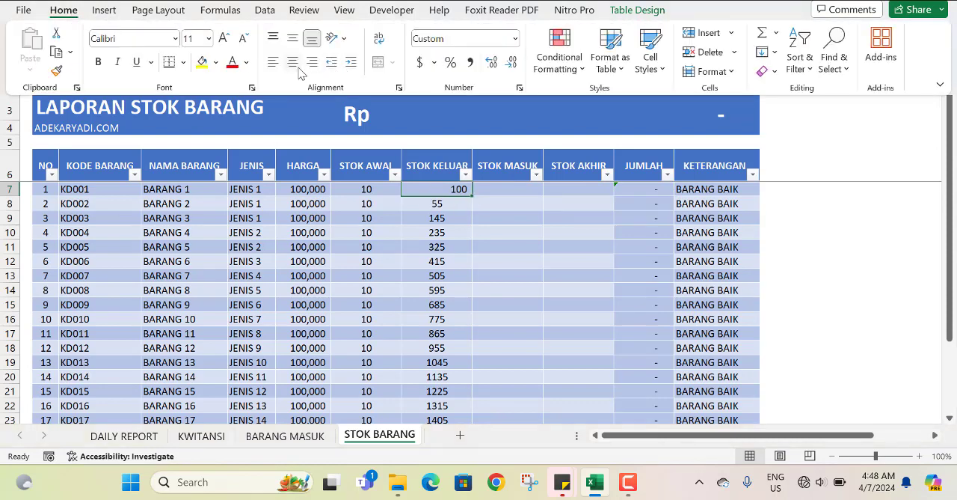
pyautogui.click(292, 61)
pyautogui.click(293, 37)
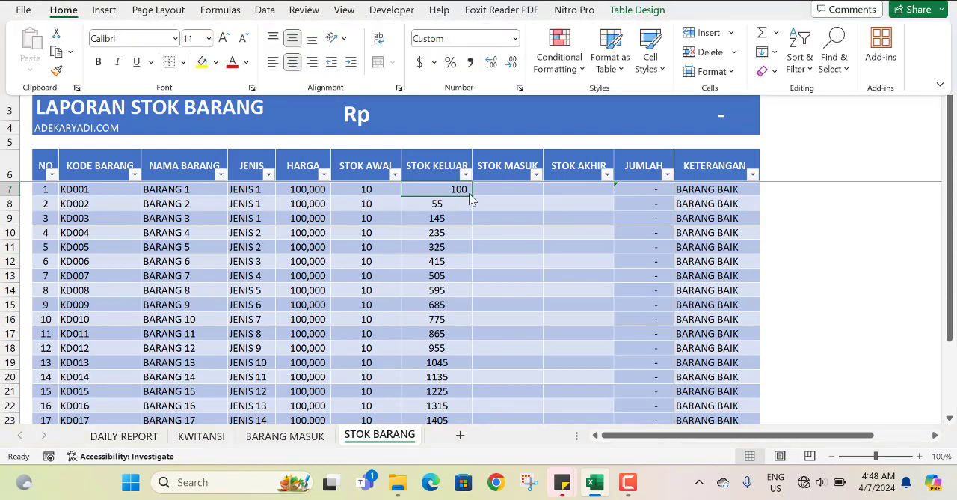
pyautogui.click(471, 194)
pyautogui.doubleClick(471, 195)
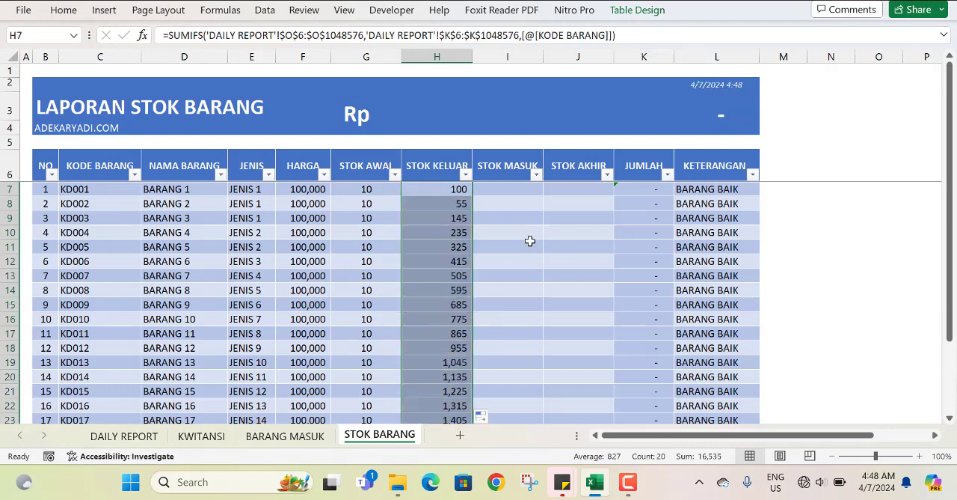
pyautogui.scroll(-3, 502, 252)
pyautogui.scroll(3, 495, 247)
# Start a SUMIFS formula in STOK MASUK cell I7 with the absolute QTY range $M$6:$M$1048576 of BARANG MASUK as the sum range.
pyautogui.click(490, 189)
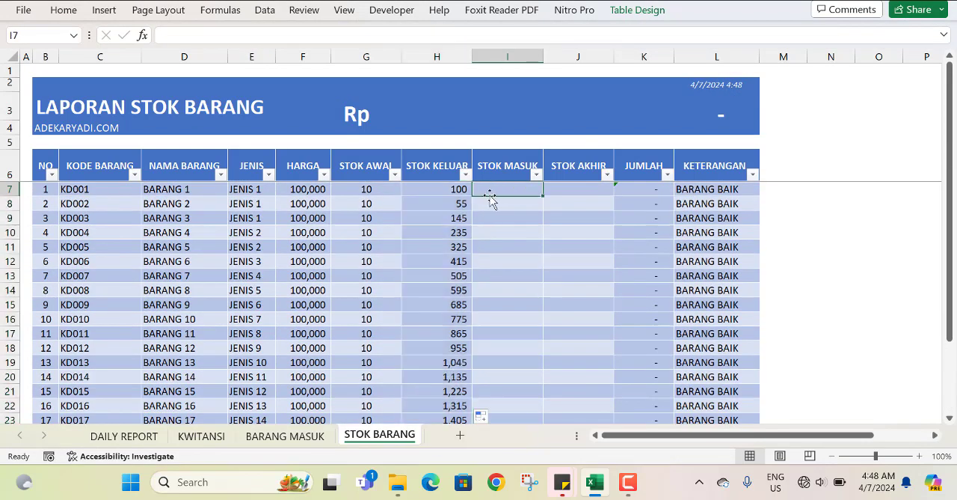
pyautogui.write('=SUMI')
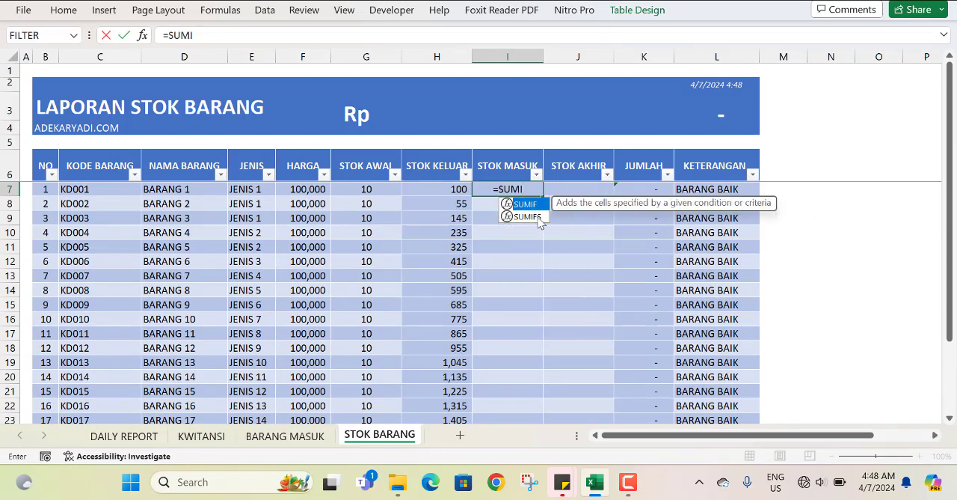
pyautogui.doubleClick(537, 218)
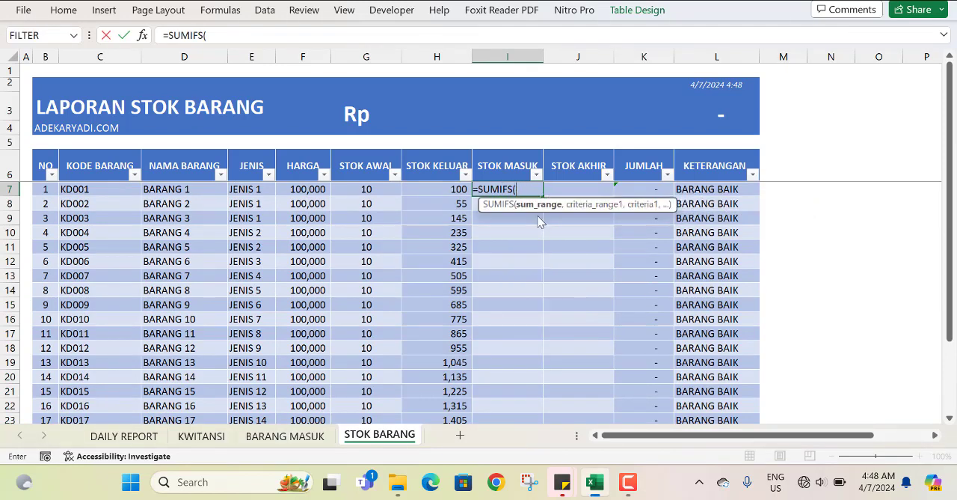
pyautogui.click(285, 435)
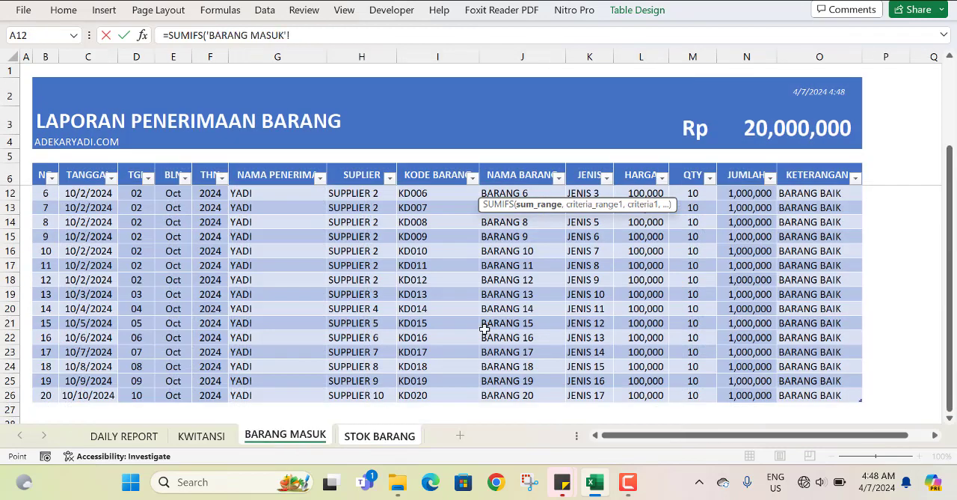
pyautogui.moveTo(689, 179); pyautogui.dragTo(691, 239)
pyautogui.hotkey('ctrl', 'shift', 'Down')
pyautogui.hotkey('ctrl', 'shift', 'Down')
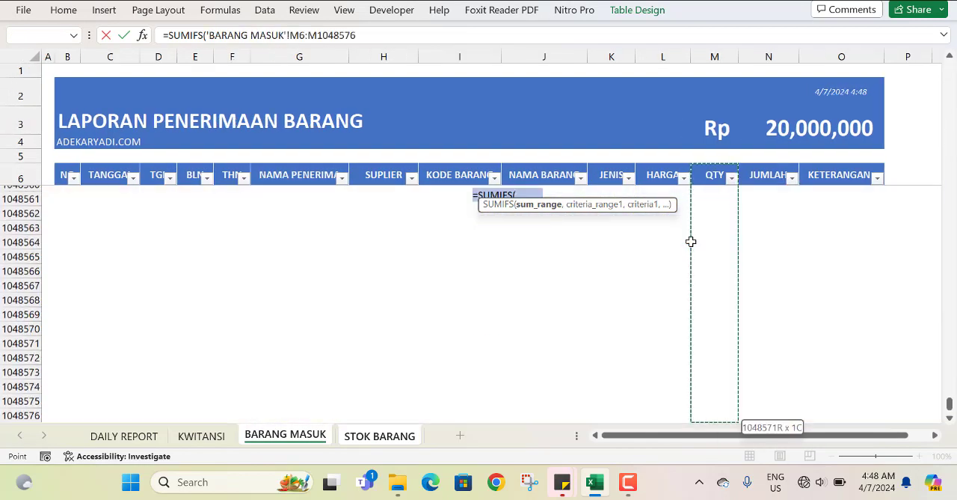
pyautogui.press('F4')
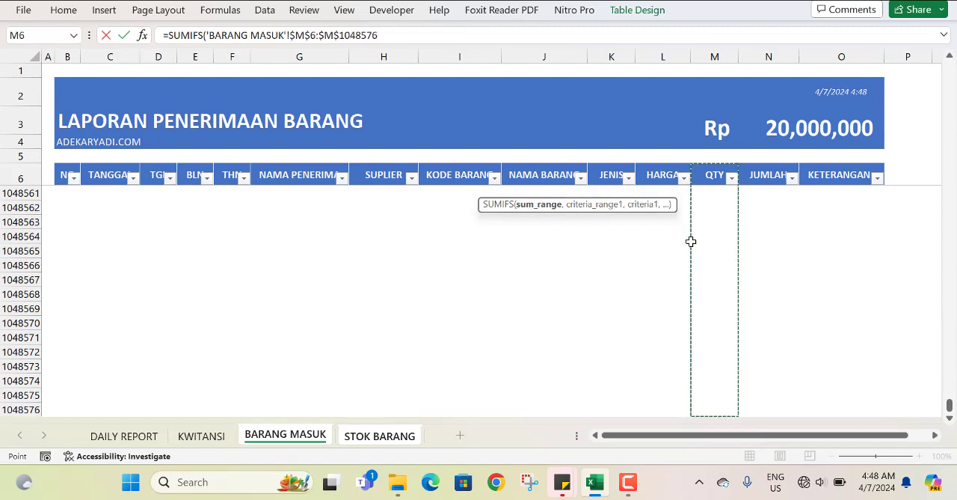
pyautogui.write(',')
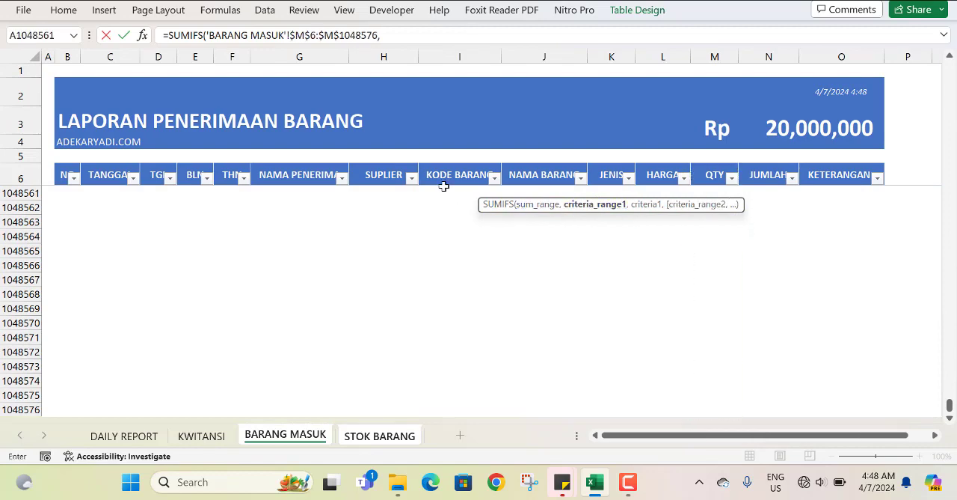
# Complete the SUMIFS with criteria range 'BARANG MASUK'!$I$6:$I$1048576 and the row's KODE BARANG in STOK BARANG as the criterion.
pyautogui.moveTo(442, 178); pyautogui.dragTo(444, 272)
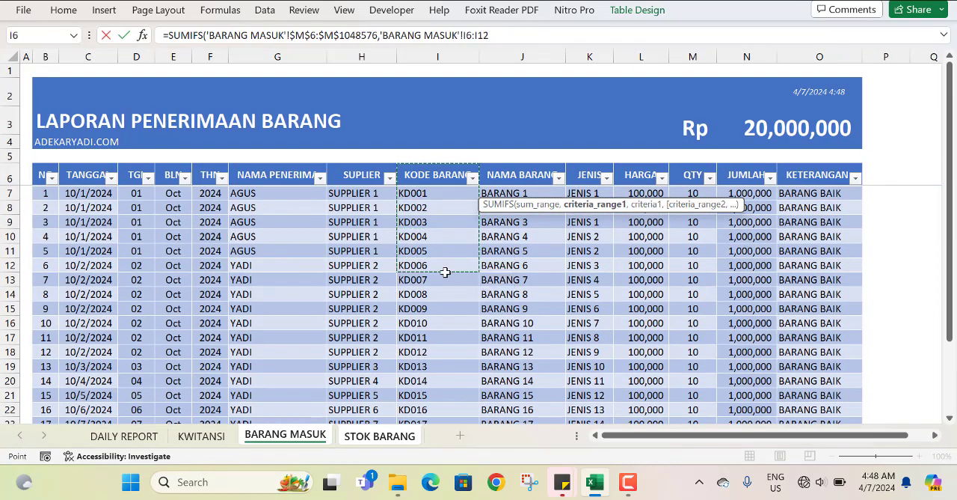
pyautogui.hotkey('ctrl', 'shift', 'Down')
pyautogui.hotkey('ctrl', 'shift', 'Down')
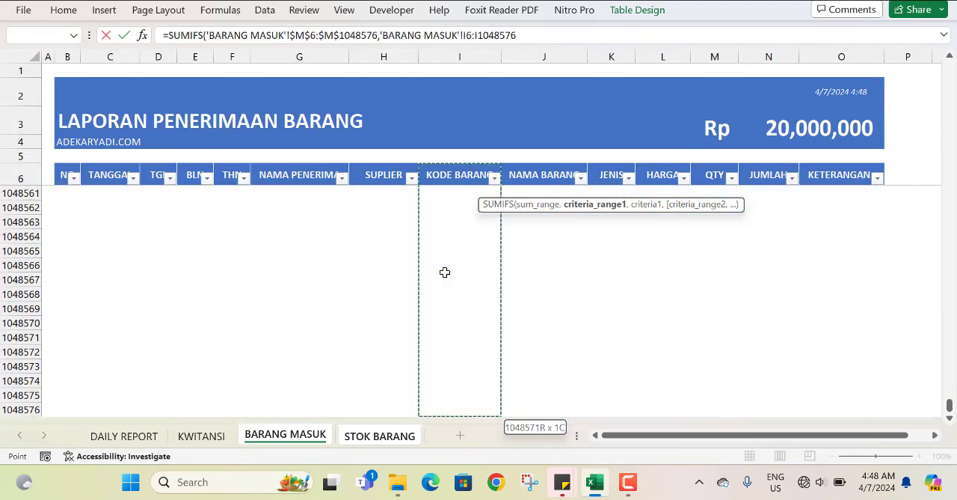
pyautogui.press('F4')
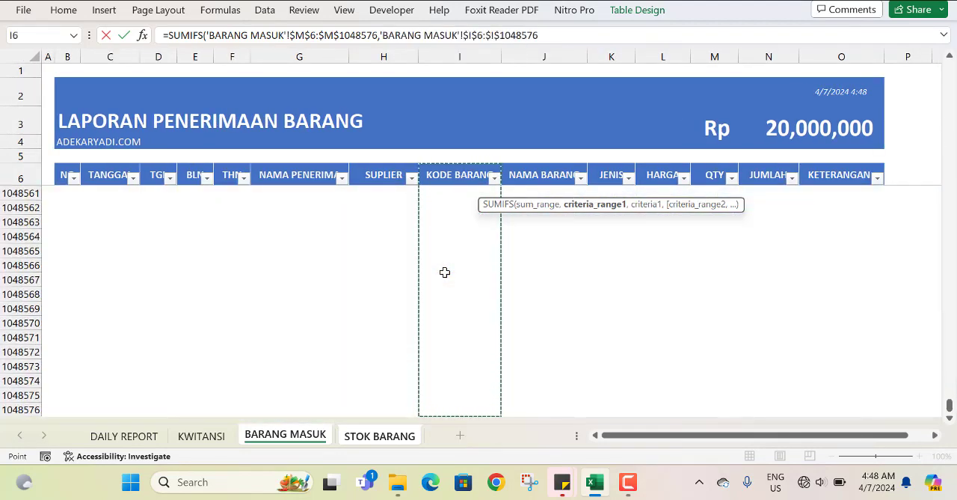
pyautogui.write(',')
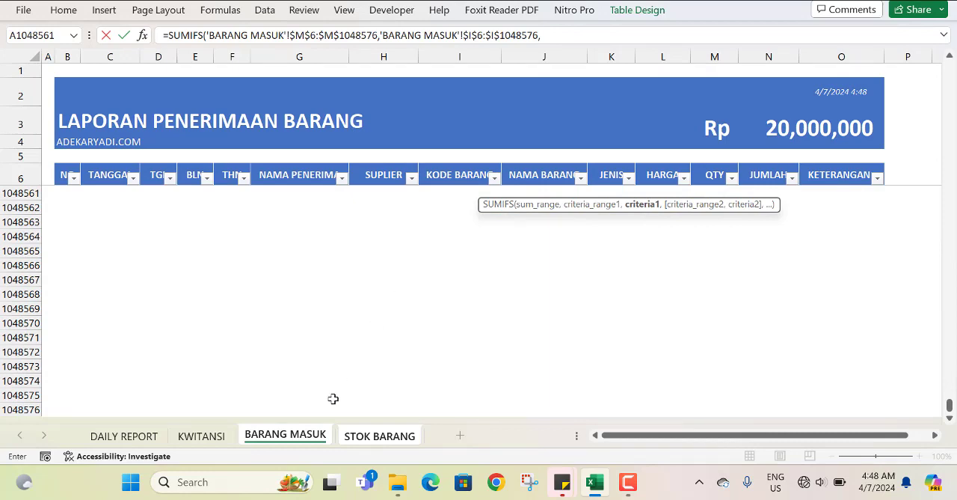
pyautogui.click(351, 436)
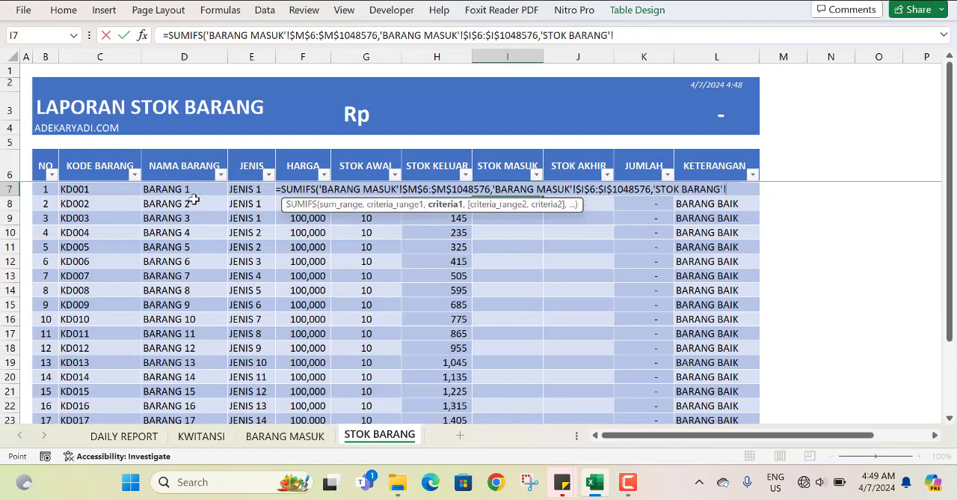
pyautogui.click(118, 197)
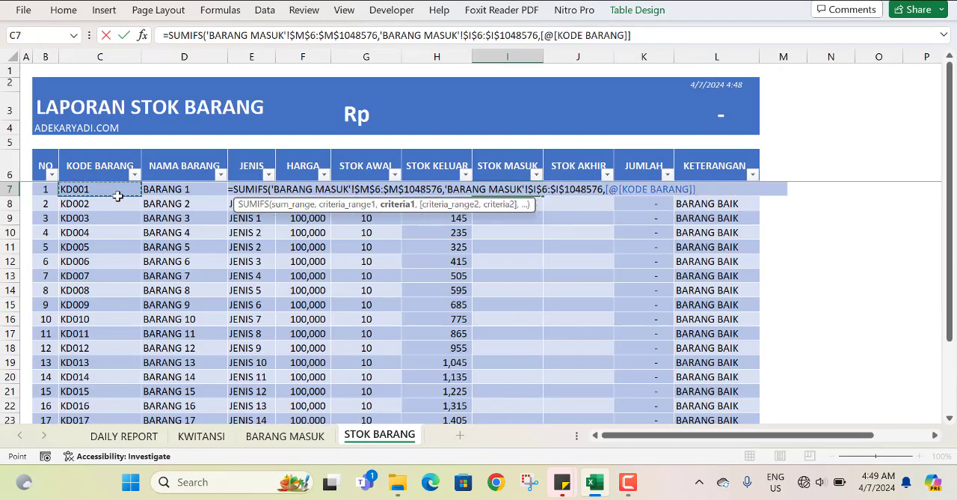
pyautogui.press('Return')
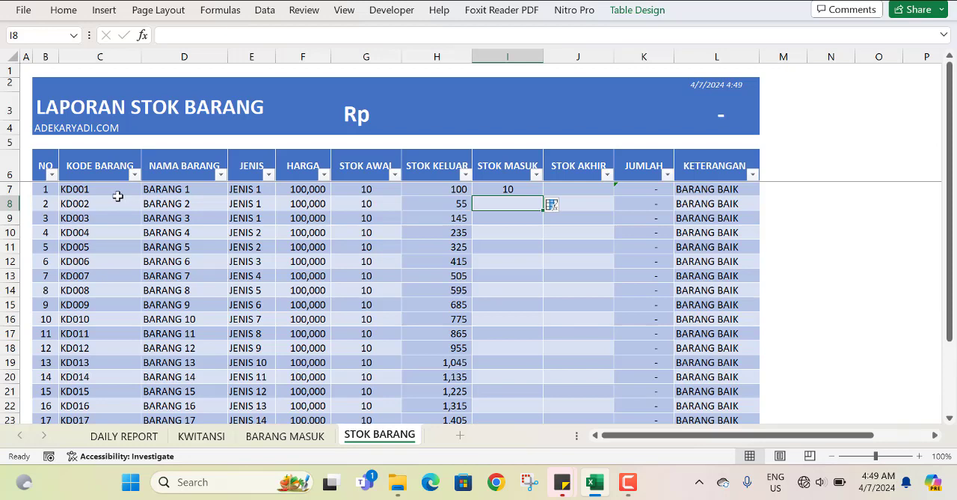
# Overwrite all cells in the STOK MASUK column with the SUMIFS formula and check the rows down to KD020.
pyautogui.click(554, 204)
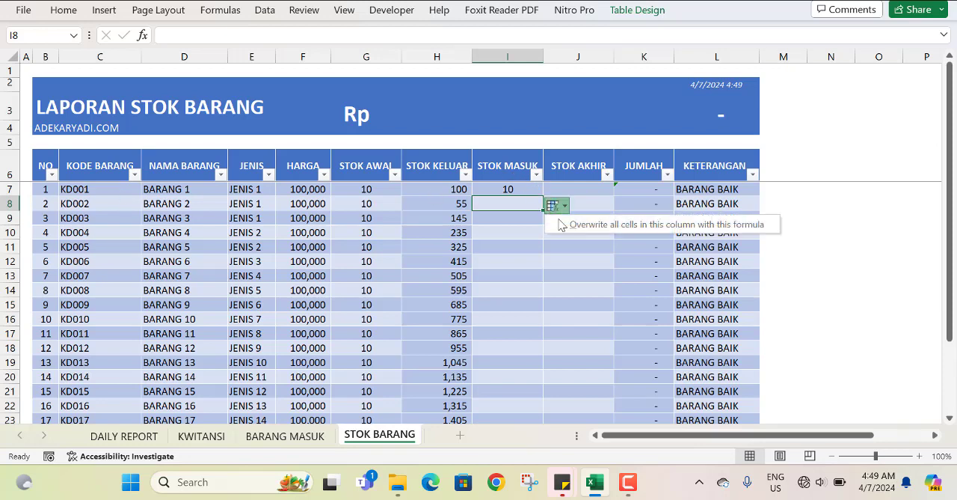
pyautogui.click(576, 232)
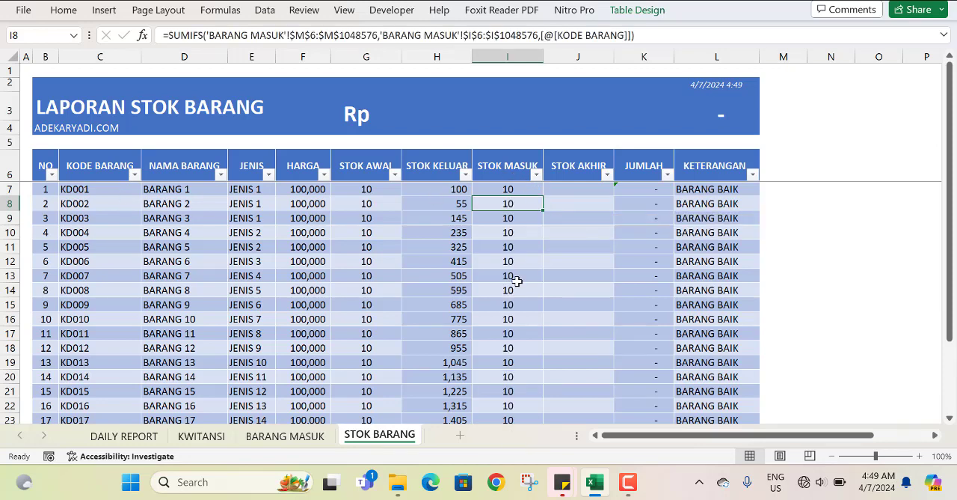
pyautogui.scroll(-4, 516, 280)
pyautogui.scroll(4, 513, 278)
# Copy the formatting of STOK KELUAR cell H7 onto I7 and fill it down the whole STOK MASUK column.
pyautogui.click(440, 190)
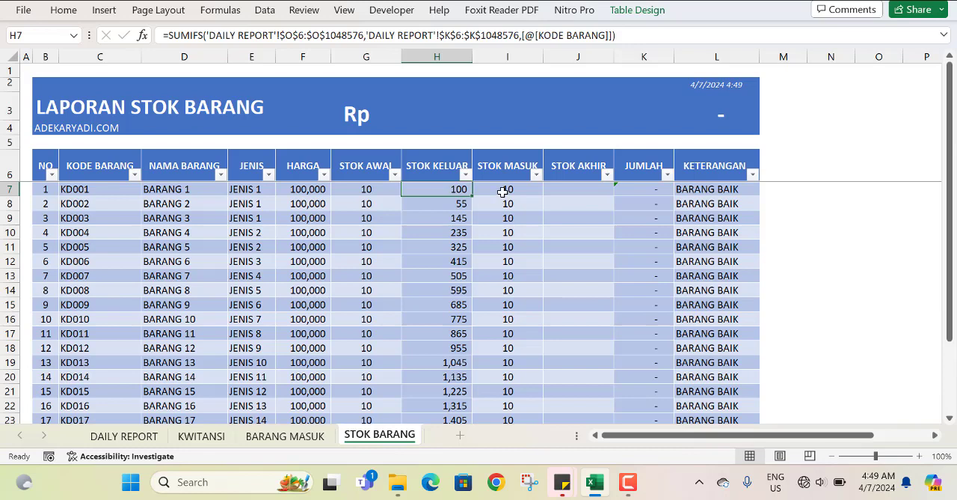
pyautogui.click(503, 192)
pyautogui.click(424, 184)
pyautogui.click(65, 11)
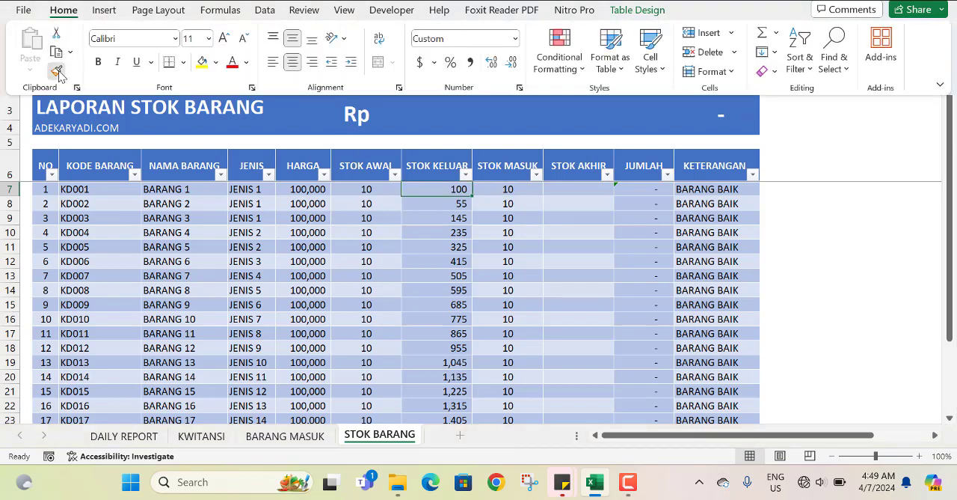
pyautogui.click(56, 71)
pyautogui.click(513, 190)
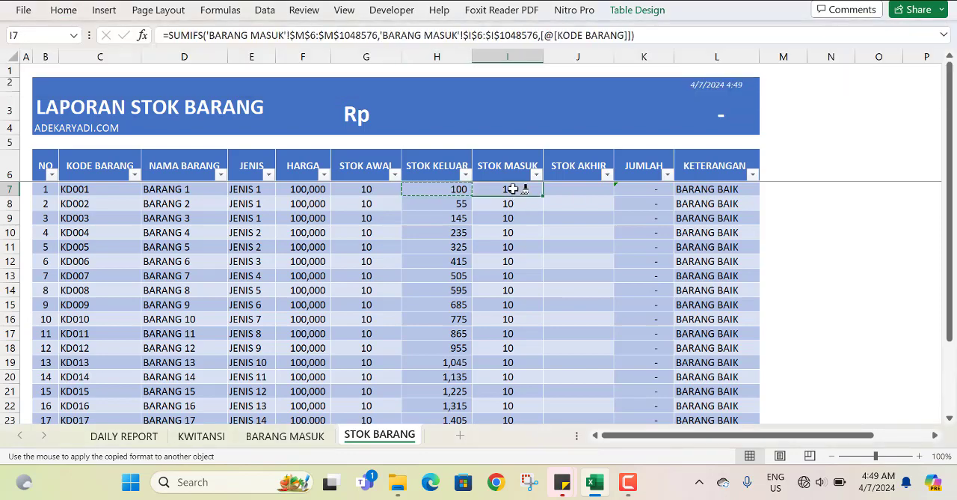
pyautogui.doubleClick(546, 195)
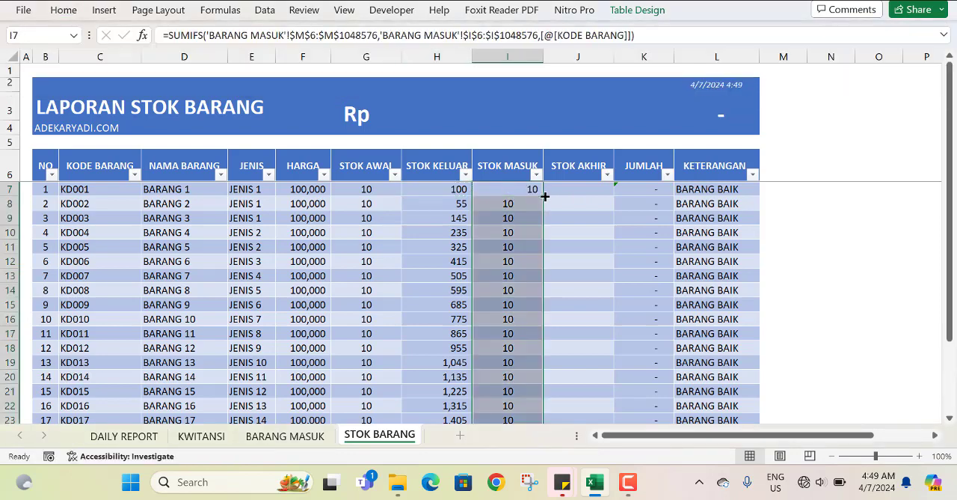
pyautogui.scroll(-5, 508, 270)
pyautogui.scroll(5, 508, 270)
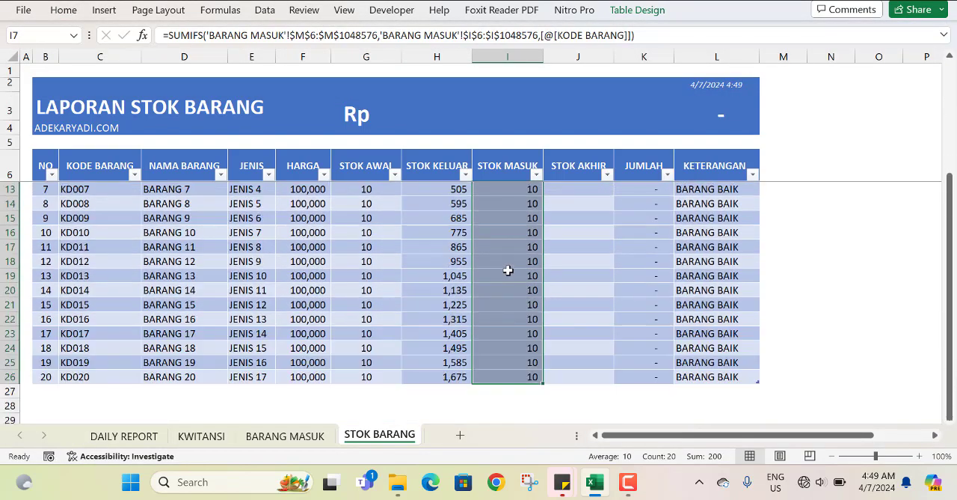
pyautogui.click(498, 189)
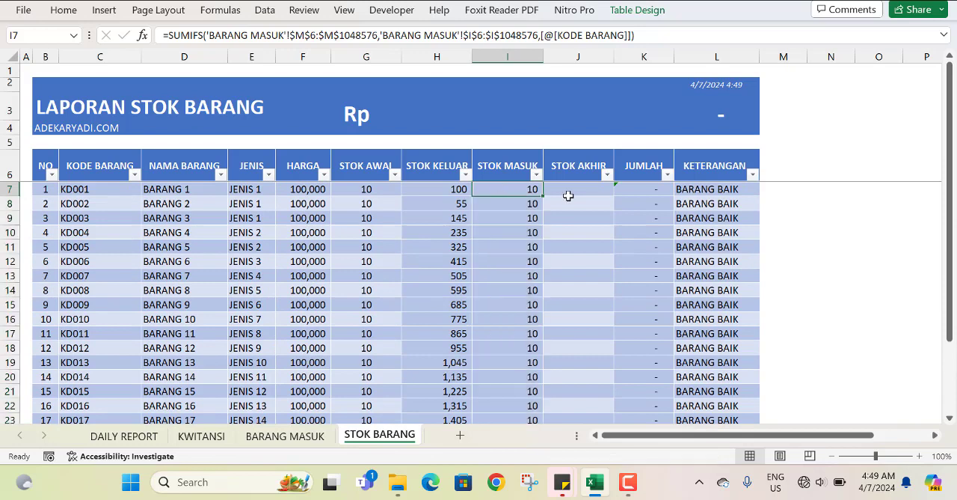
# Enter a formula in STOK AKHIR cell J7 that subtracts STOK KELUAR from STOK AWAL and adds STOK MASUK.
pyautogui.click(569, 192)
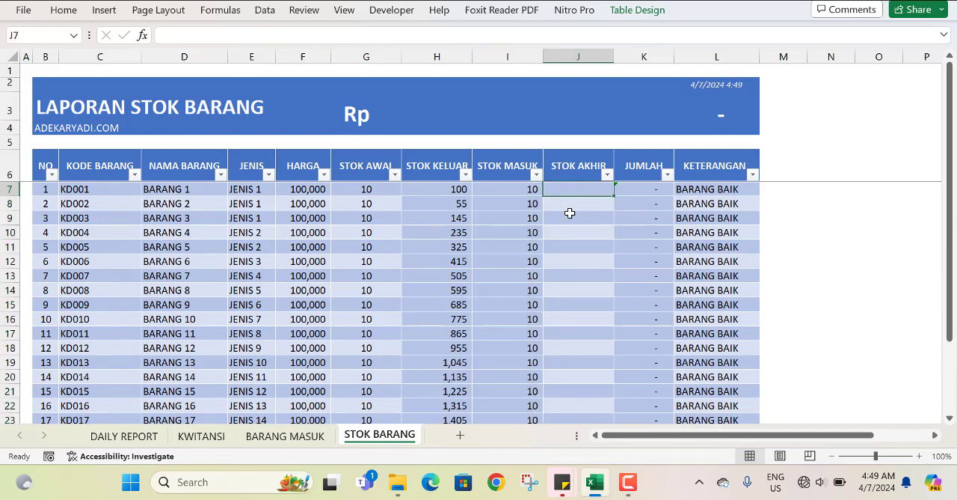
pyautogui.write('=')
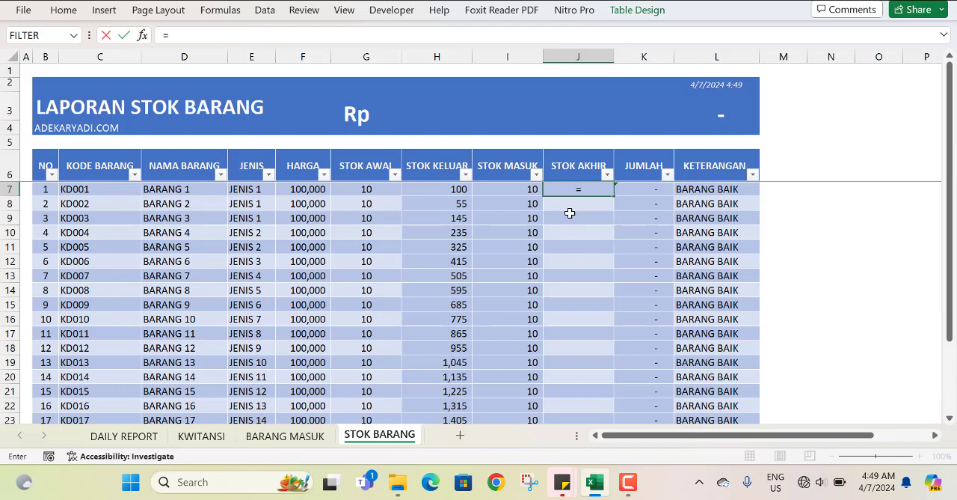
pyautogui.press('Left')
pyautogui.press('Left')
pyautogui.press('Left')
pyautogui.press('Left')
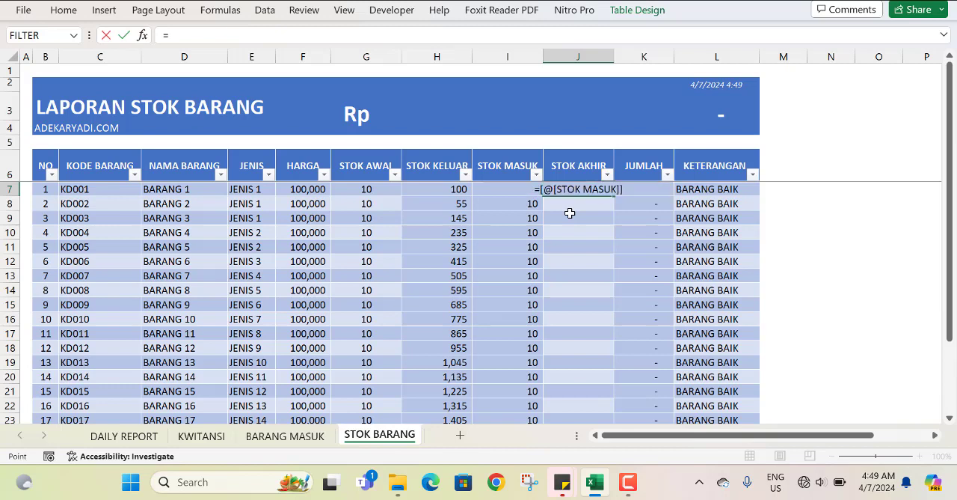
pyautogui.press('Right')
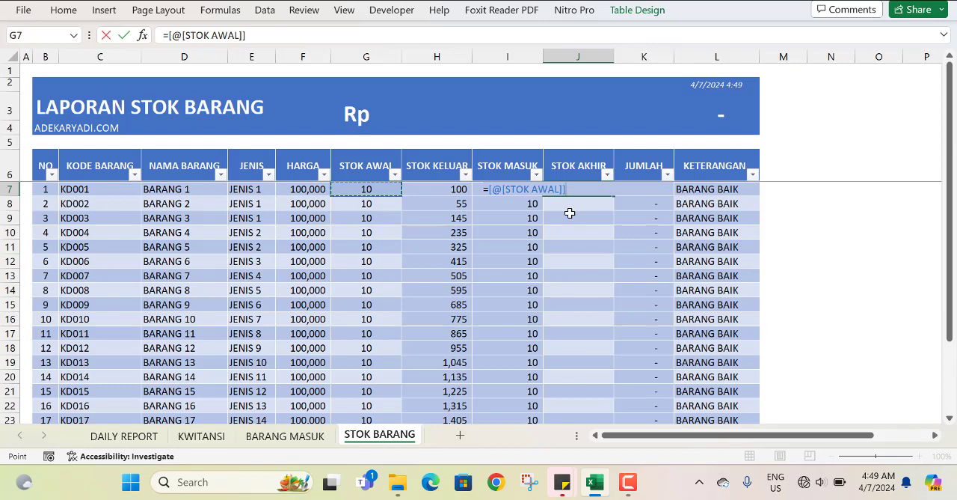
pyautogui.write('-')
pyautogui.press('Left')
pyautogui.press('Left')
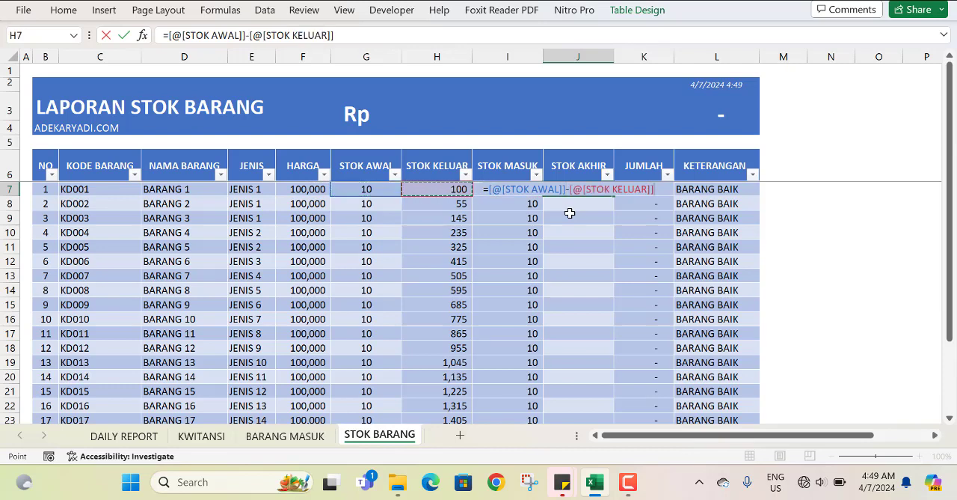
pyautogui.write('+')
pyautogui.press('Left')
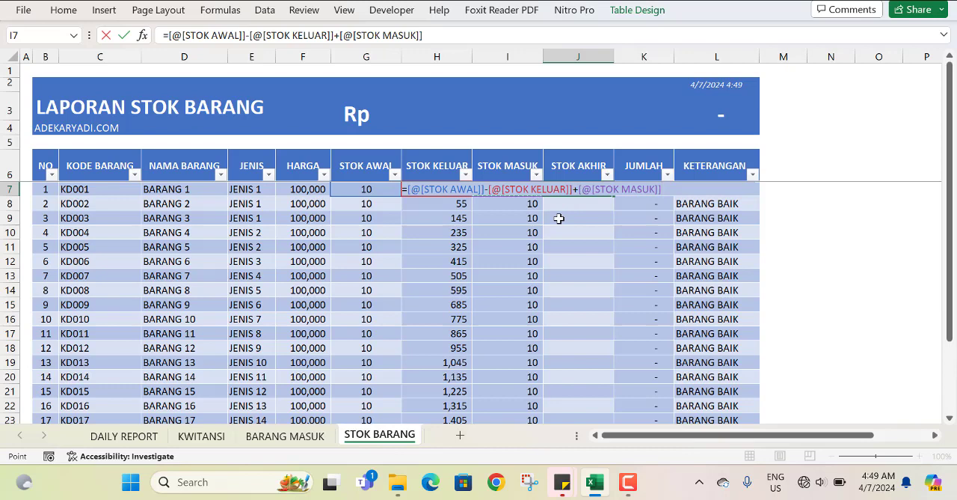
pyautogui.press('Return')
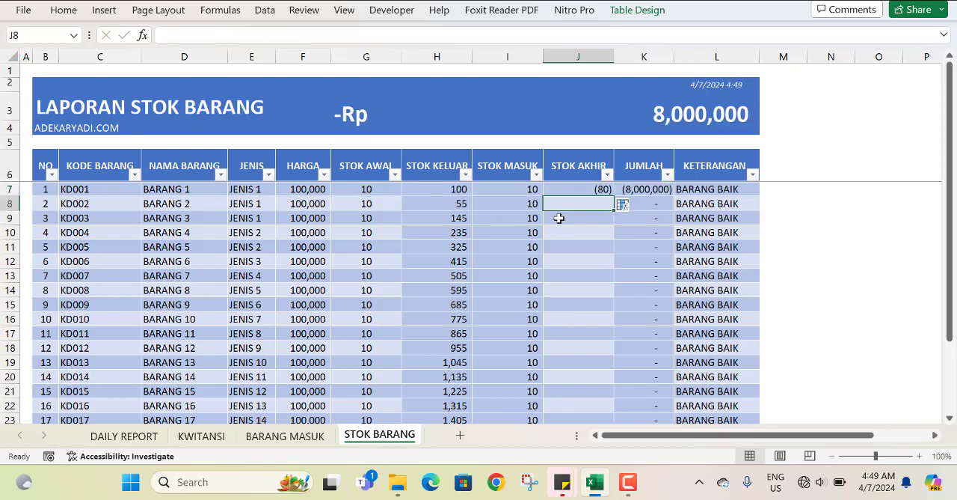
# Copy the formatting of STOK MASUK cell I7 onto J7 and fill its formula down the whole STOK AKHIR column.
pyautogui.click(581, 189)
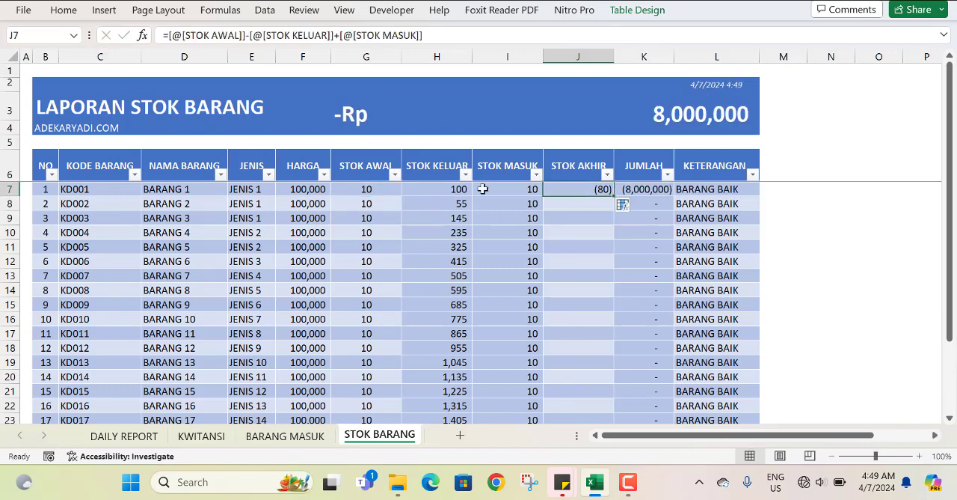
pyautogui.click(528, 189)
pyautogui.click(64, 10)
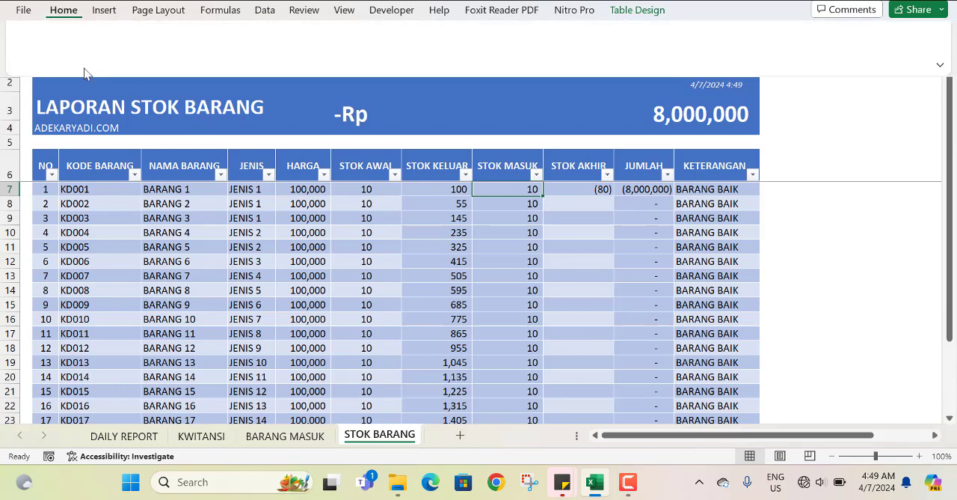
pyautogui.click(56, 70)
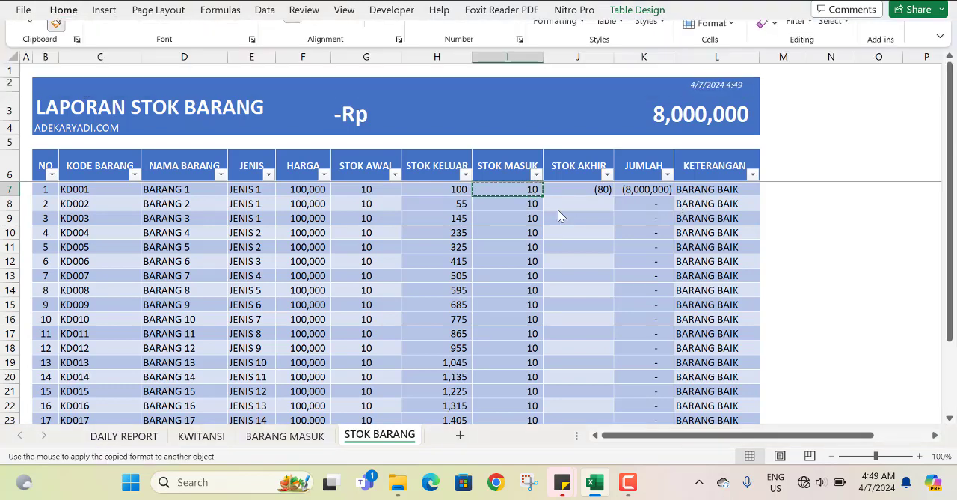
pyautogui.click(567, 188)
pyautogui.doubleClick(613, 196)
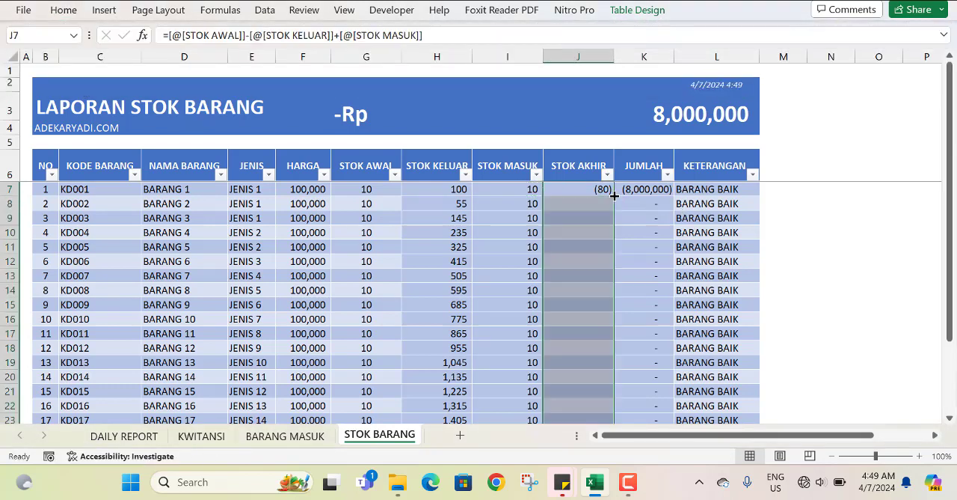
pyautogui.scroll(-3, 602, 311)
pyautogui.scroll(3, 603, 311)
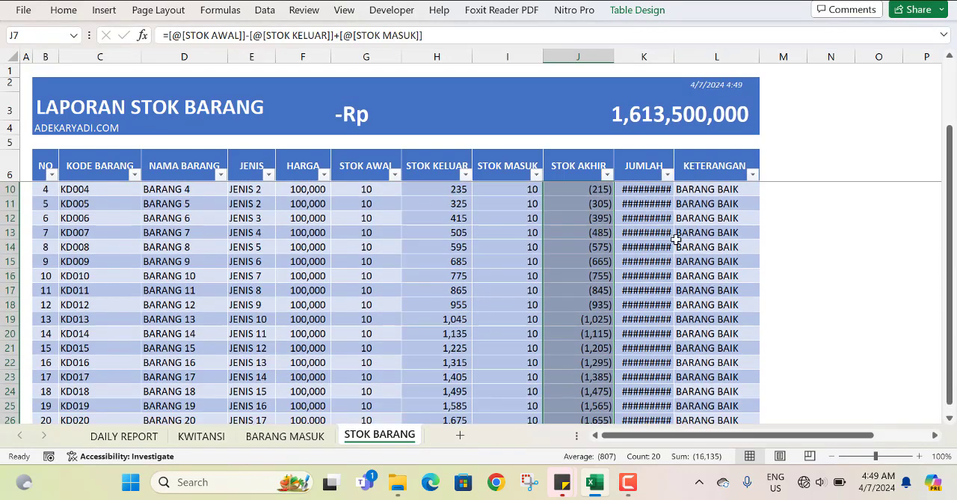
# Autofit the JUMLAH column's width to its contents and check the rows down to KD020.
pyautogui.doubleClick(674, 55)
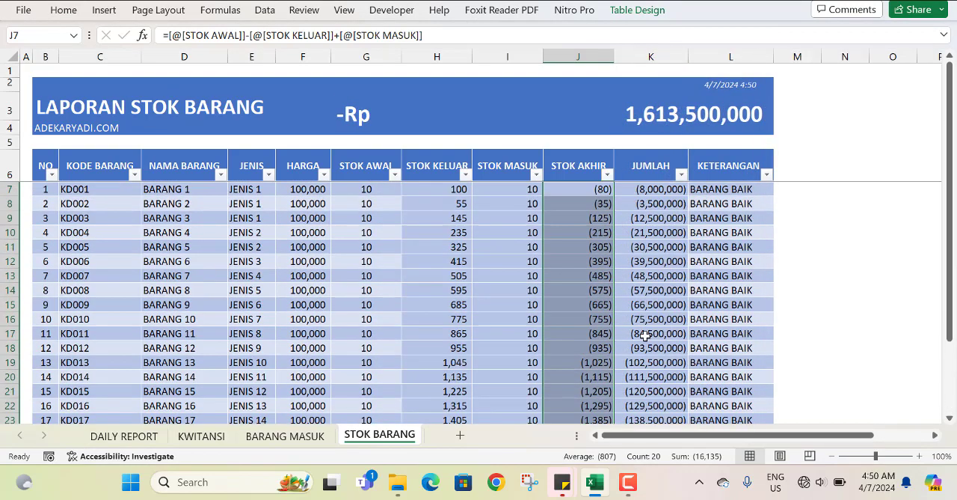
pyautogui.scroll(-3, 644, 331)
pyautogui.scroll(-1, 643, 335)
pyautogui.scroll(4, 620, 274)
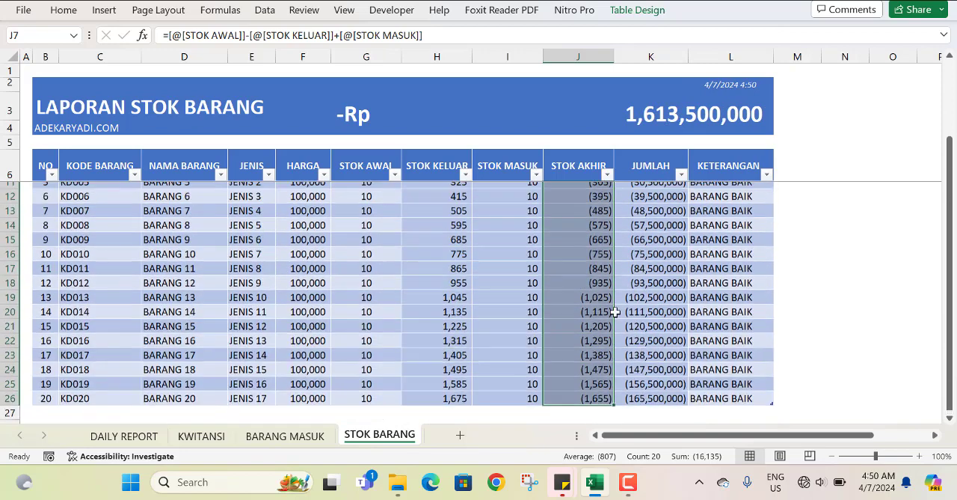
# Set the QTY of KD001 in cell M7 of the BARANG MASUK sheet to 500.
pyautogui.click(593, 166)
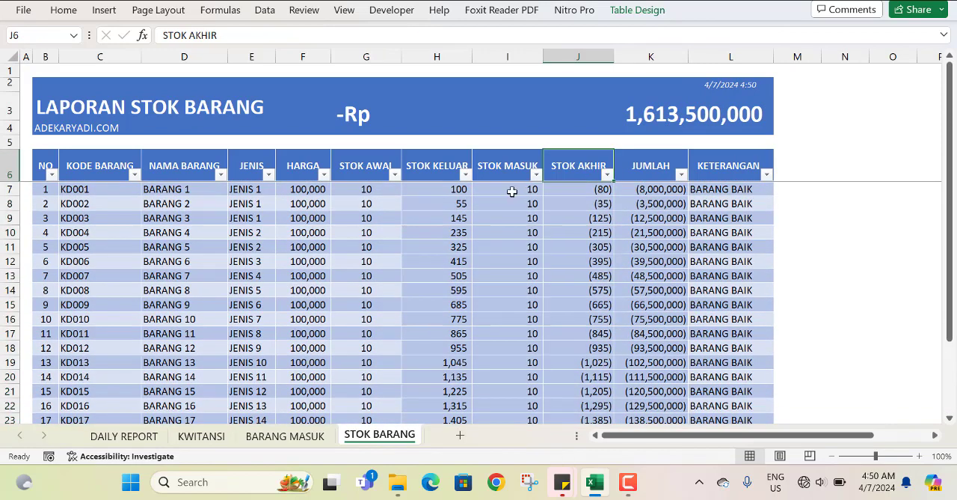
pyautogui.moveTo(499, 166); pyautogui.dragTo(489, 229)
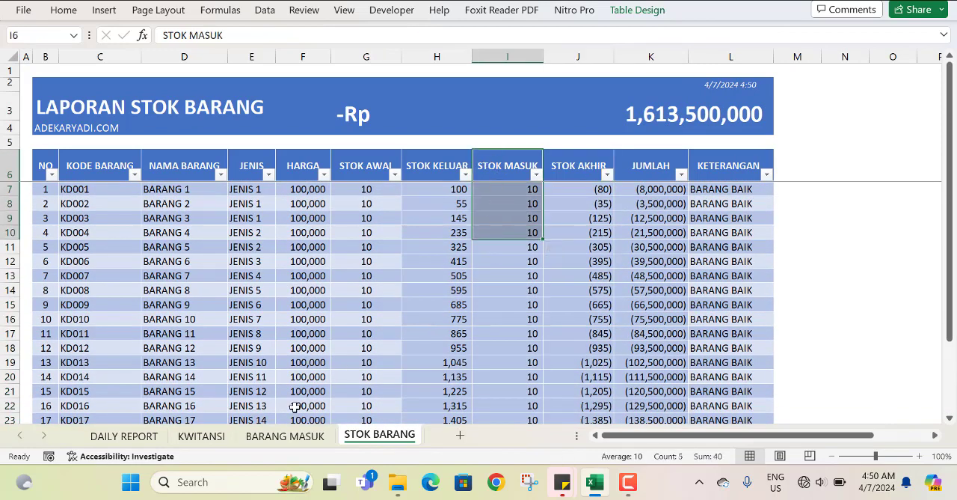
pyautogui.click(292, 435)
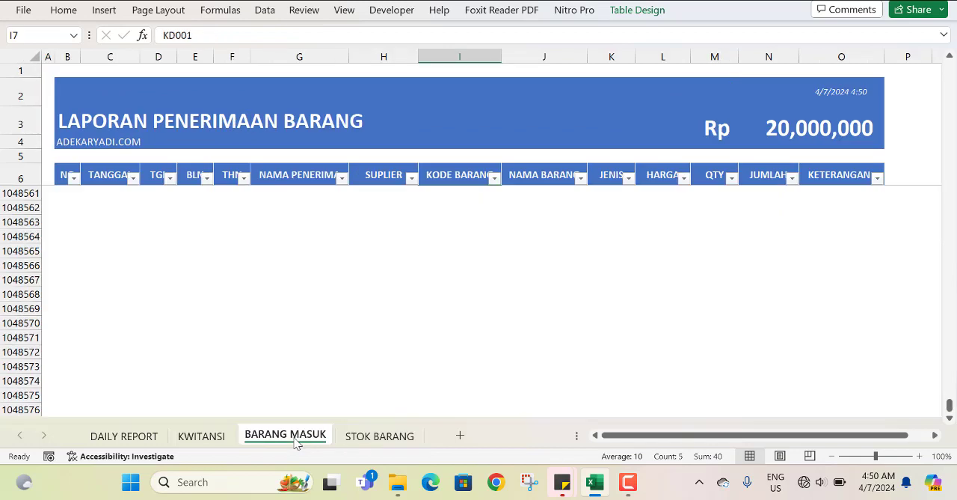
pyautogui.moveTo(677, 177); pyautogui.dragTo(684, 241)
pyautogui.click(688, 193)
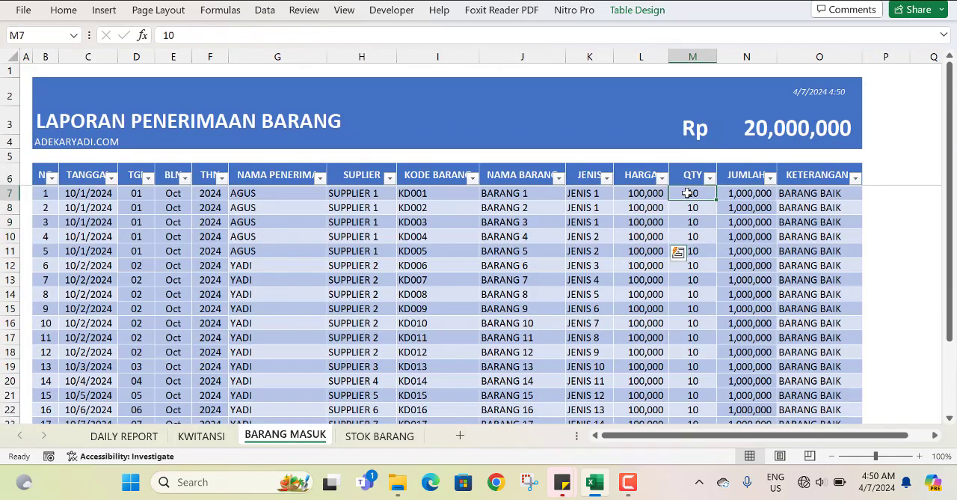
pyautogui.write('500')
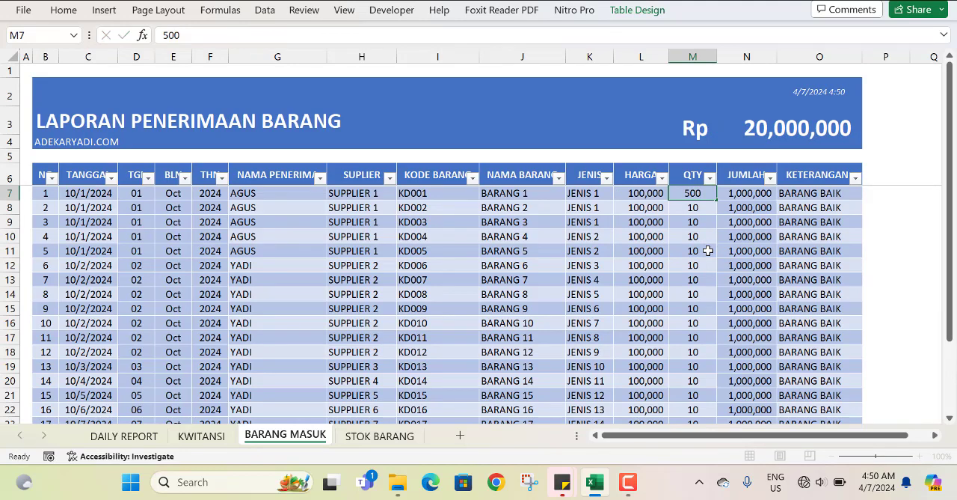
pyautogui.press('Return')
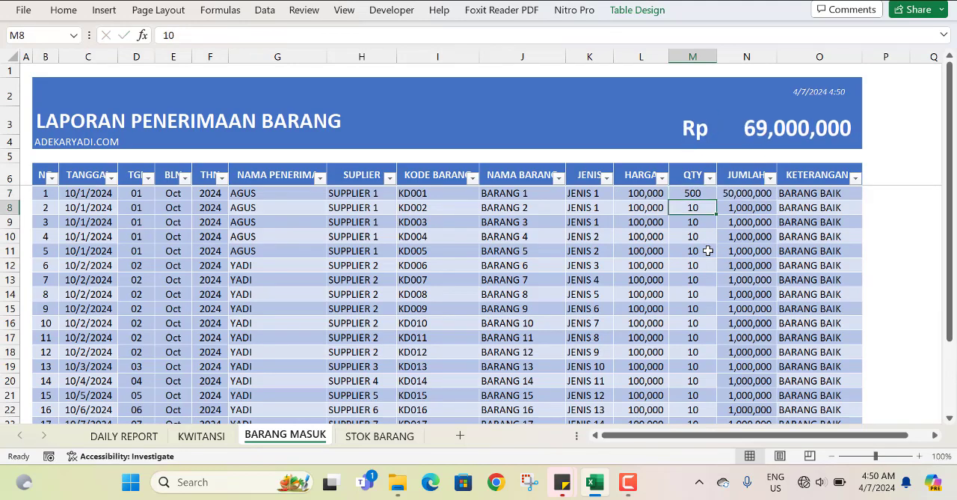
# Copy the QTY of 500 from M7 to M8:M26 and check the STOK MASUK and STOK AKHIR columns on STOK BARANG.
pyautogui.click(692, 193)
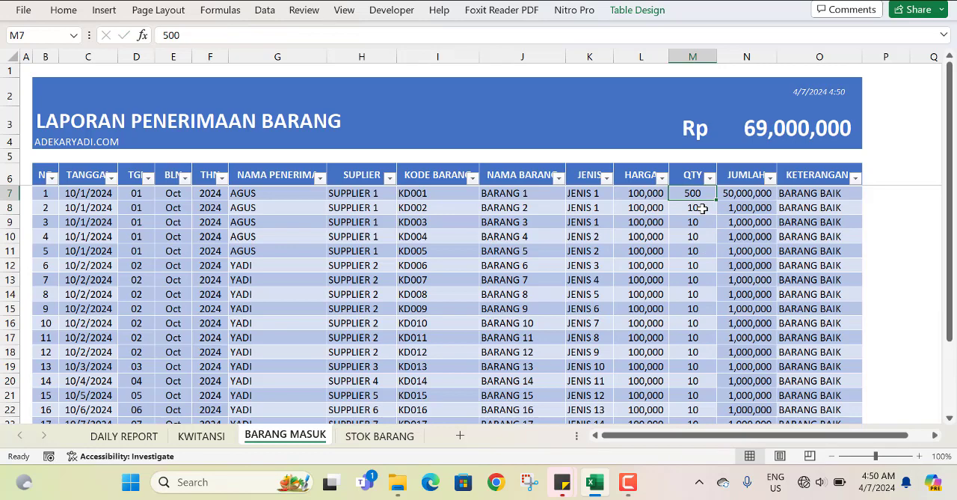
pyautogui.hotkey('ctrl', 'c')
pyautogui.moveTo(703, 208); pyautogui.dragTo(694, 391)
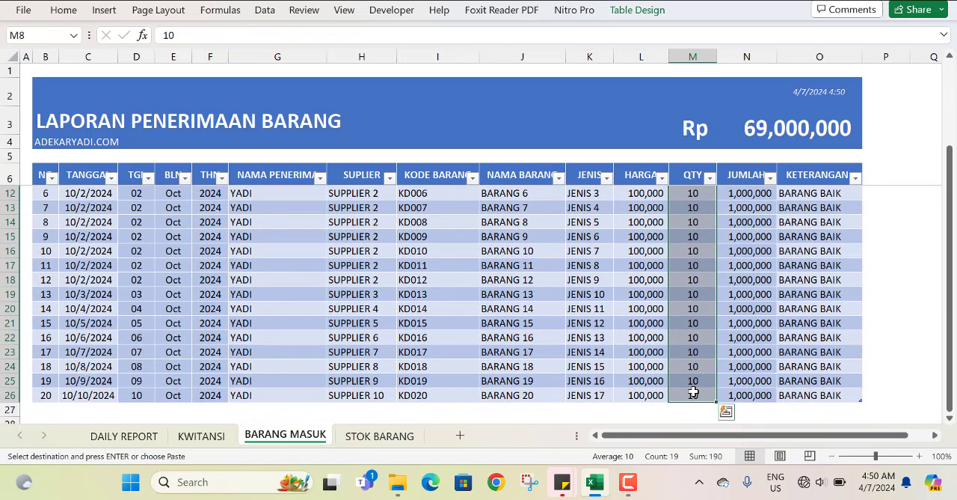
pyautogui.press('Return')
pyautogui.click(692, 337)
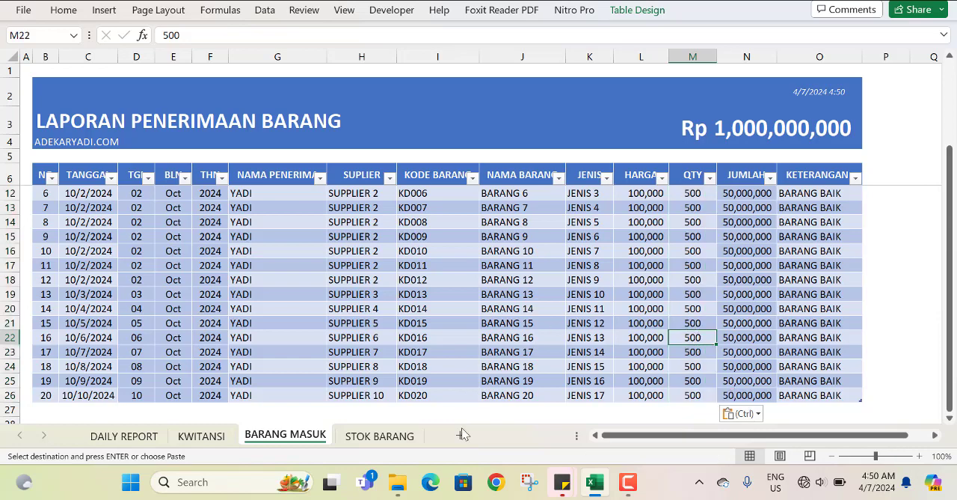
pyautogui.click(369, 435)
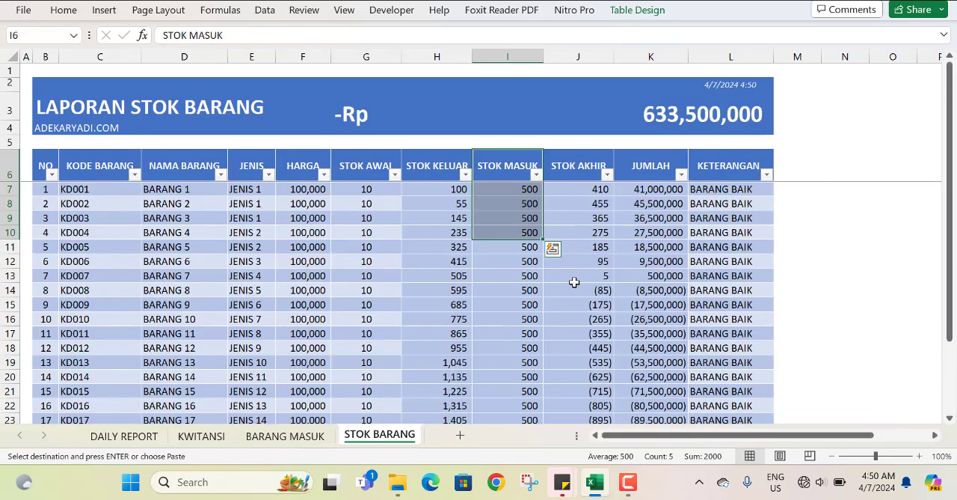
pyautogui.scroll(-2, 488, 342)
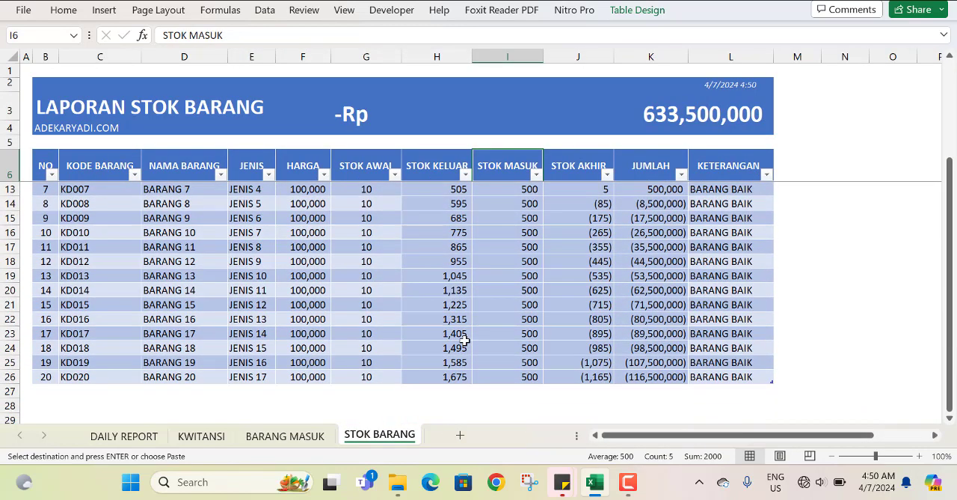
pyautogui.scroll(2, 463, 340)
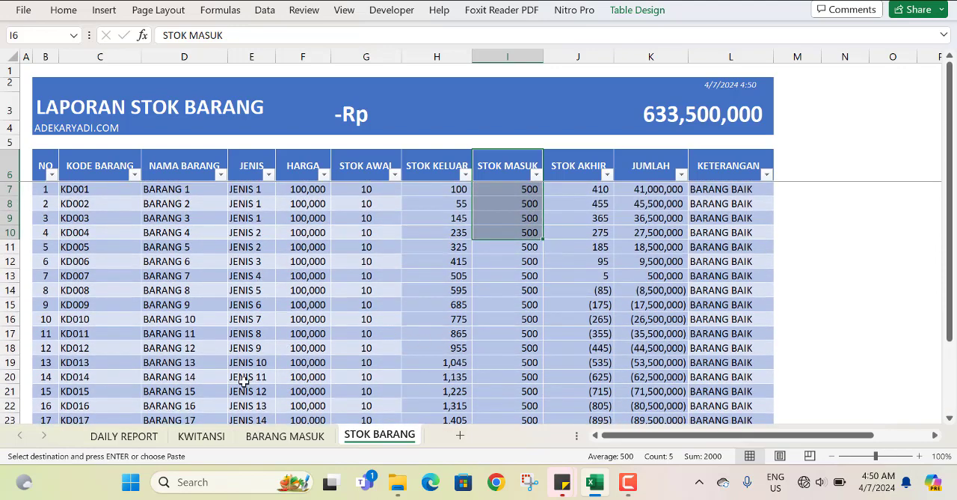
# Set the QTY of KD013 in cell M19 of the BARANG MASUK sheet to 5000.
pyautogui.click(263, 437)
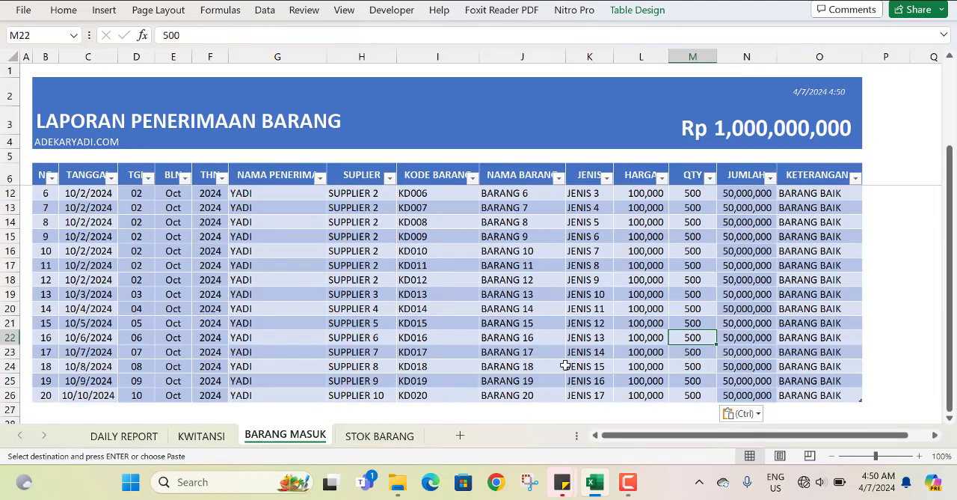
pyautogui.click(692, 294)
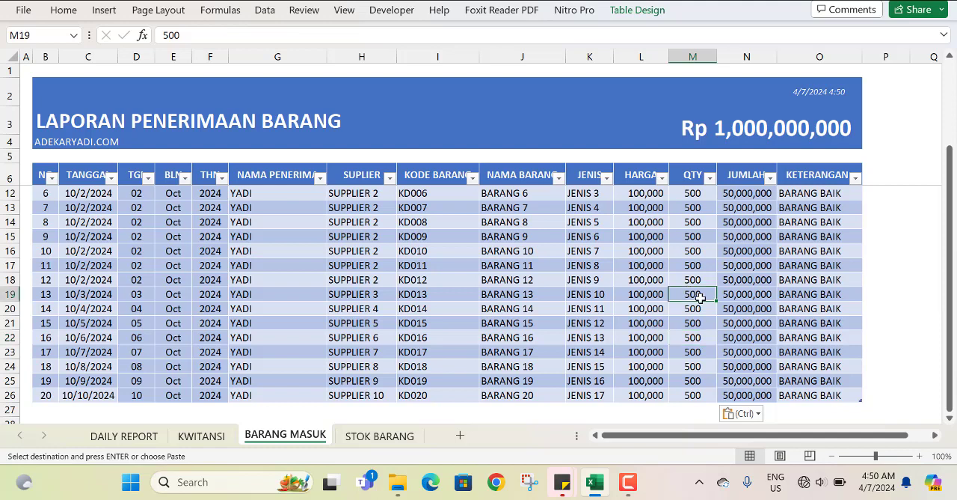
pyautogui.press('Escape')
pyautogui.click(198, 35)
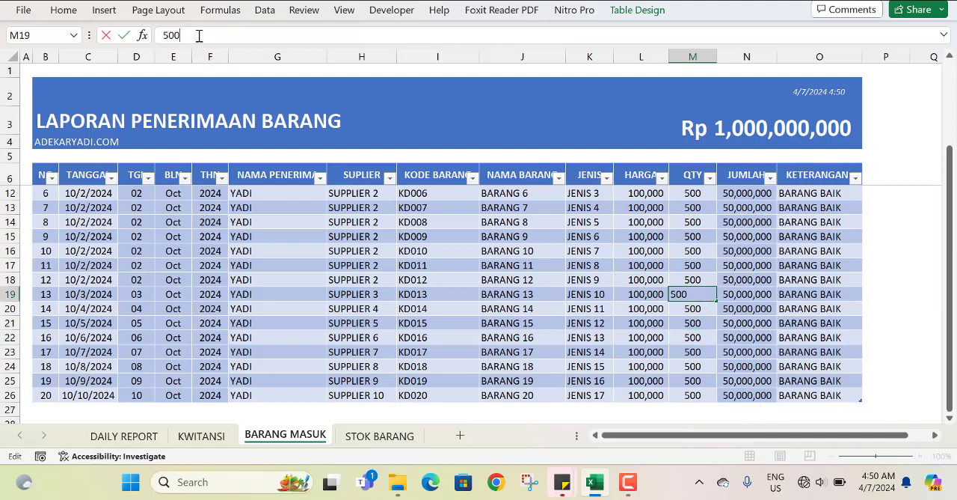
pyautogui.press('Return')
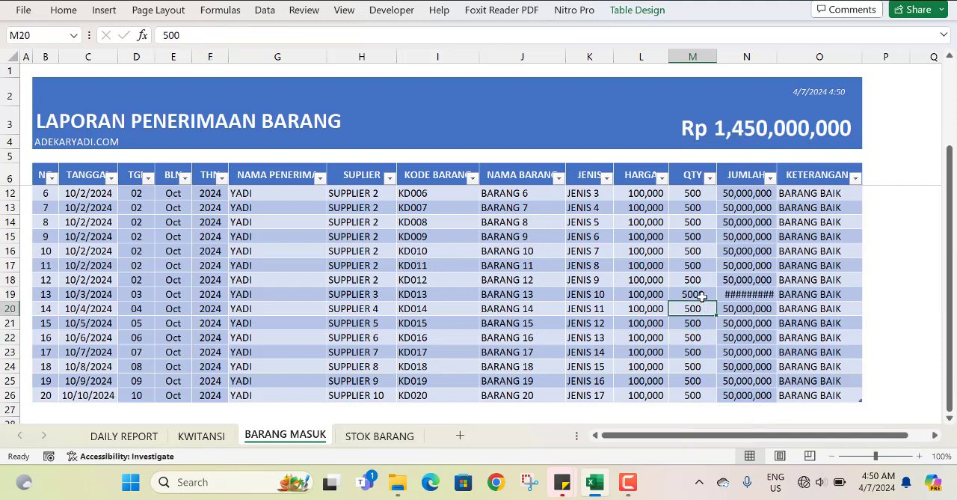
# Copy the QTY of 5000 from M19 to M20:M26 and check the closing stock on STOK BARANG, including the BARANG 8 row.
pyautogui.click(700, 297)
pyautogui.hotkey('ctrl', 'c')
pyautogui.moveTo(698, 310); pyautogui.dragTo(696, 394)
pyautogui.hotkey('ctrl', 'v')
pyautogui.click(377, 436)
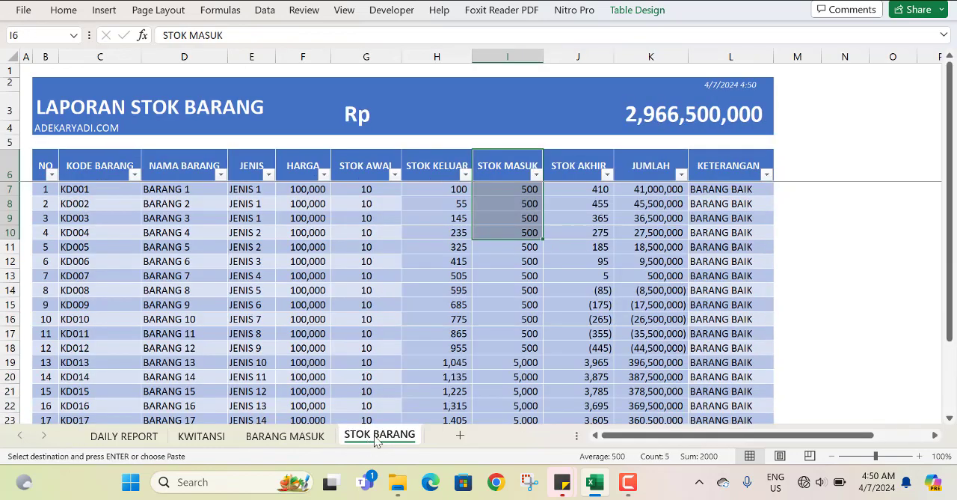
pyautogui.scroll(-2, 573, 312)
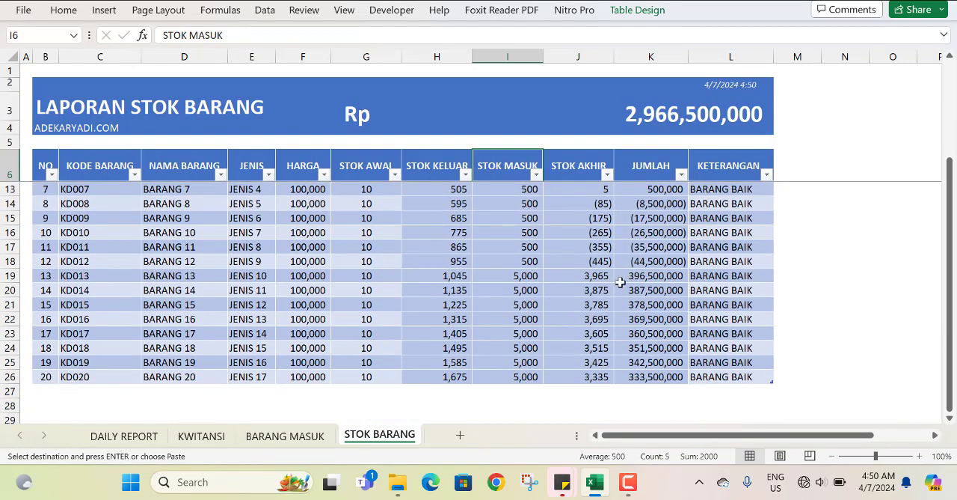
pyautogui.click(517, 203)
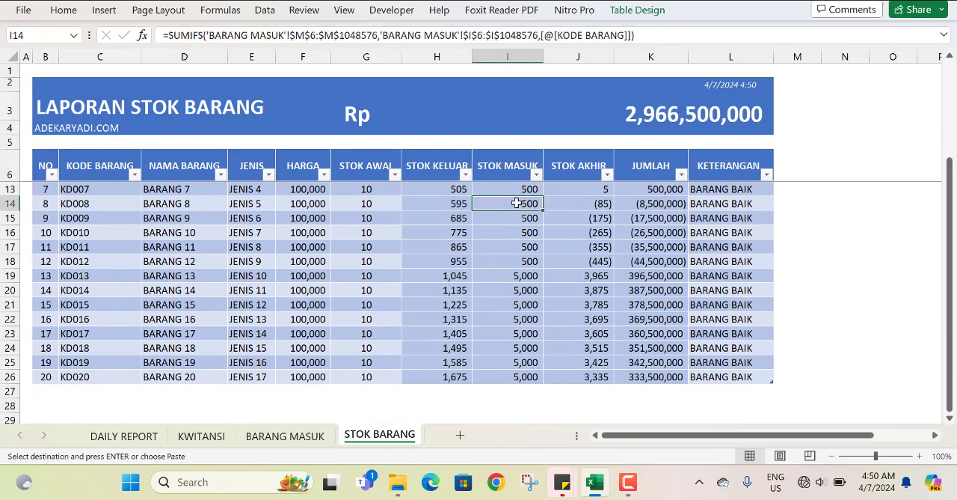
pyautogui.click(159, 202)
pyautogui.scroll(2, 632, 253)
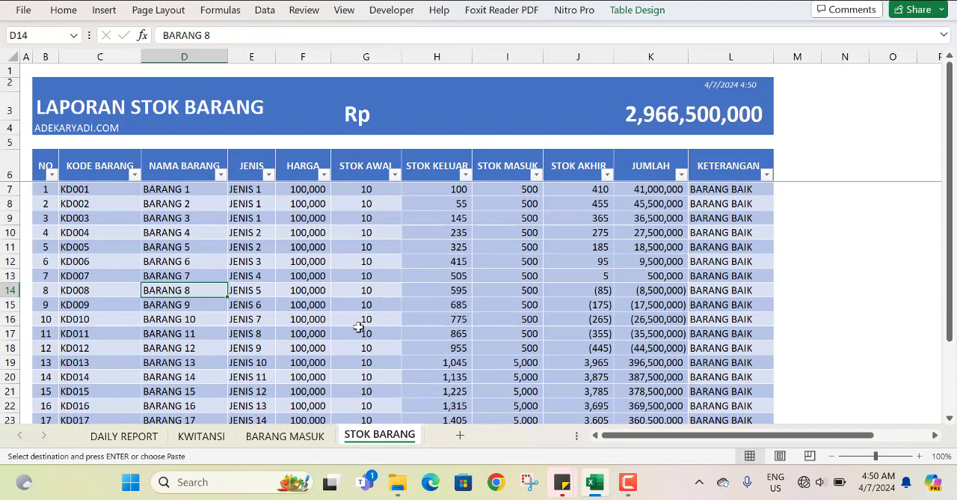
# Set the QTY of KD008 in cell M14 of the BARANG MASUK sheet to 3000.
pyautogui.click(285, 435)
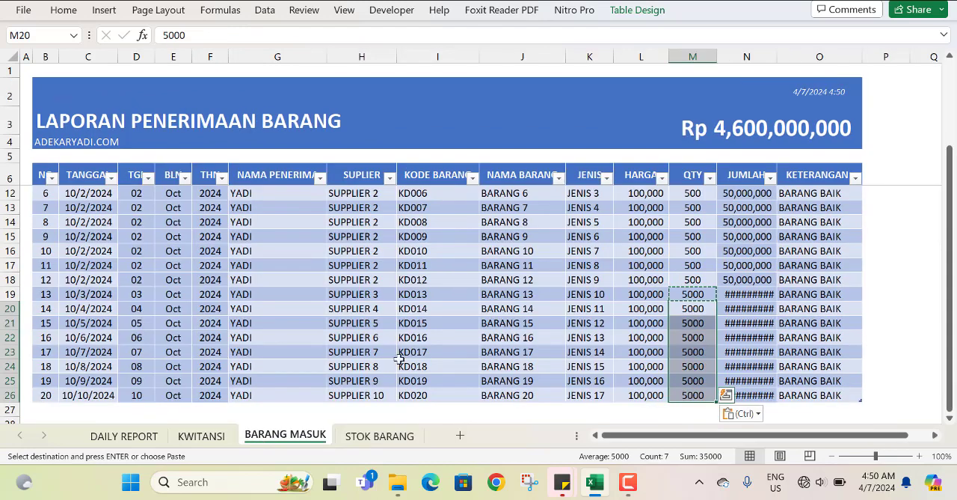
pyautogui.click(690, 223)
pyautogui.click(195, 35)
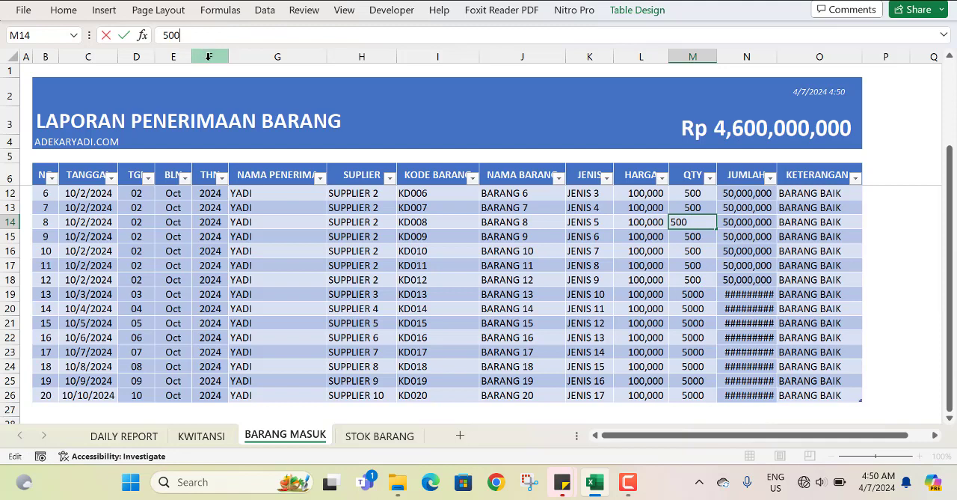
pyautogui.moveTo(160, 35); pyautogui.dragTo(165, 35)
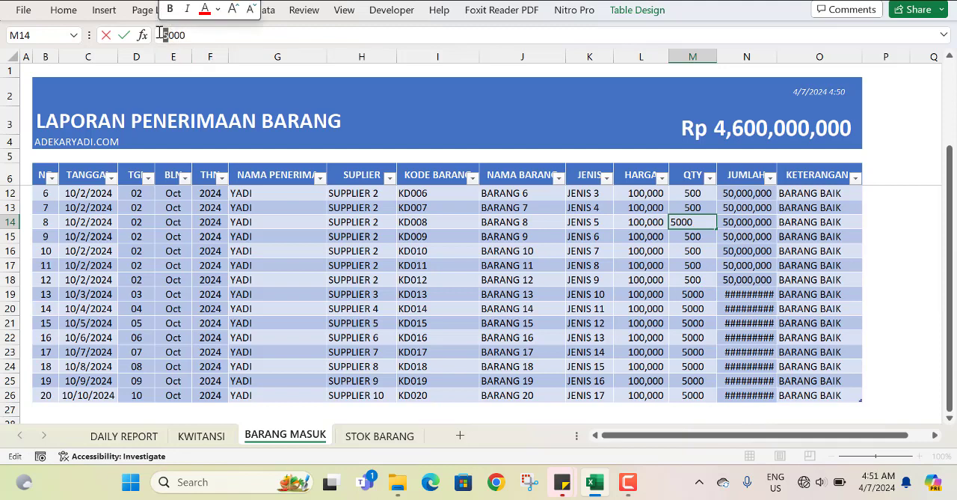
pyautogui.write('3')
pyautogui.press('Return')
# Copy the QTY of 3000 from M14 to M15:M21 on the BARANG MASUK sheet.
pyautogui.click(691, 221)
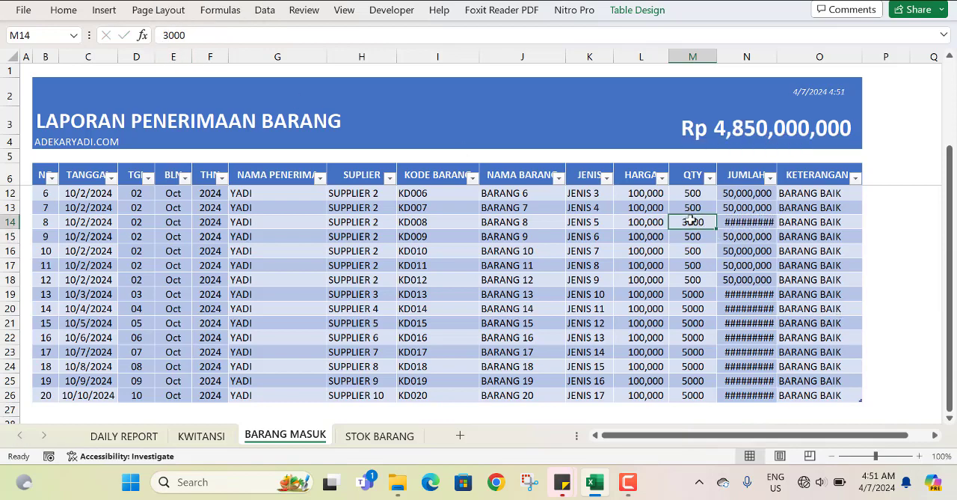
pyautogui.hotkey('ctrl', 'c')
pyautogui.moveTo(695, 238); pyautogui.dragTo(692, 324)
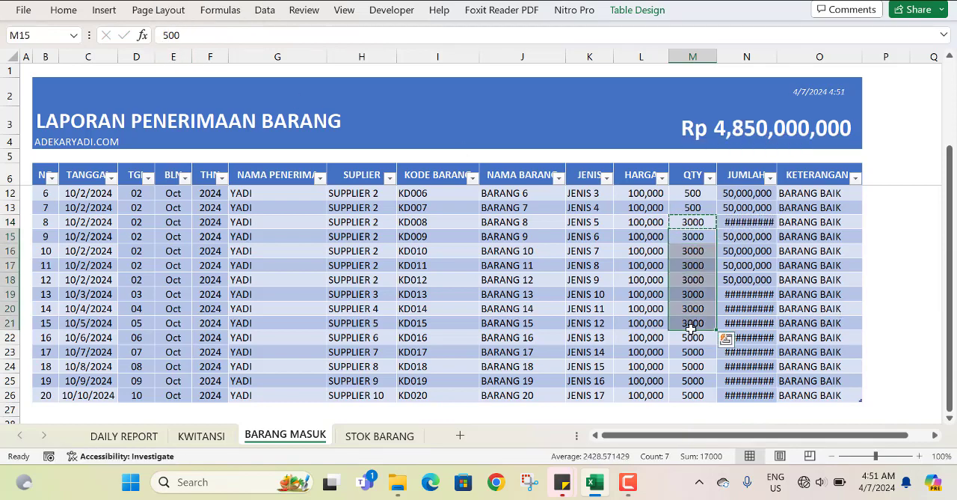
pyautogui.hotkey('ctrl', 'v')
pyautogui.click(587, 338)
pyautogui.scroll(2, 571, 293)
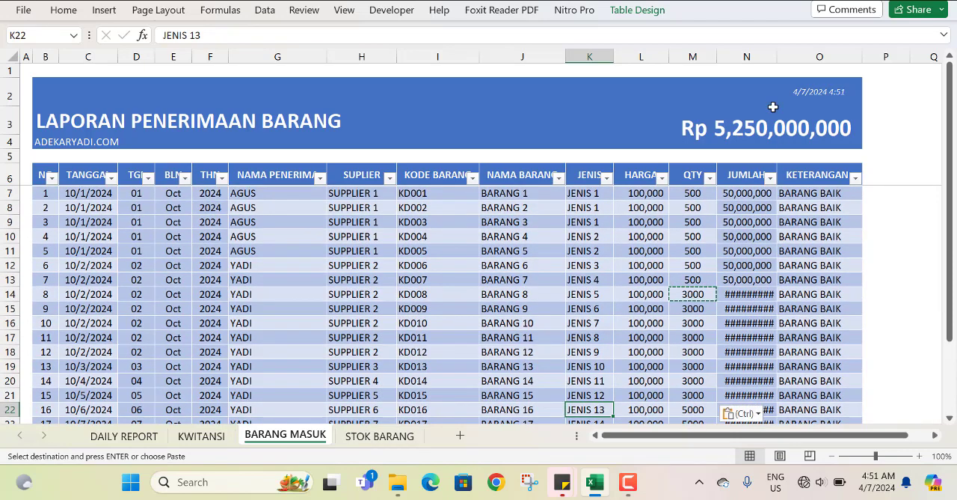
# Widen the JUMLAH column on BARANG MASUK to fit its amounts and check the updated stock figures on STOK BARANG.
pyautogui.moveTo(778, 59); pyautogui.dragTo(791, 60)
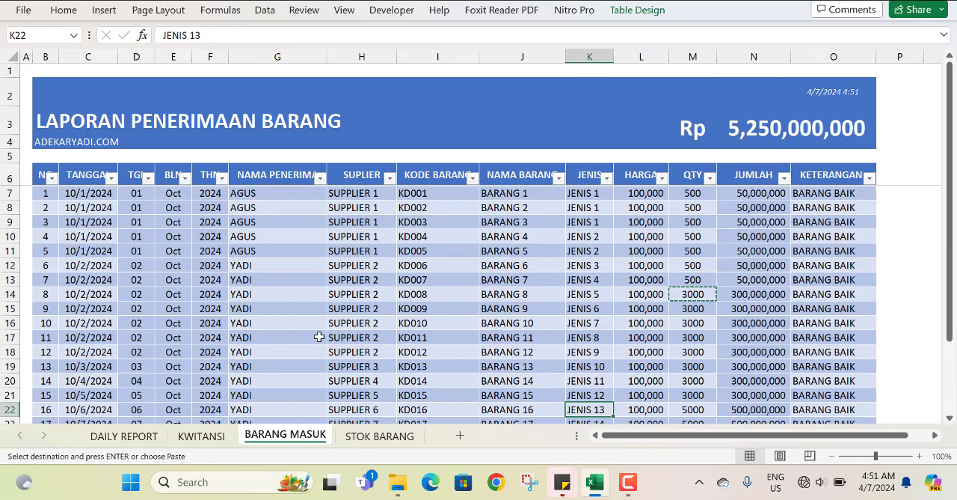
pyautogui.click(380, 436)
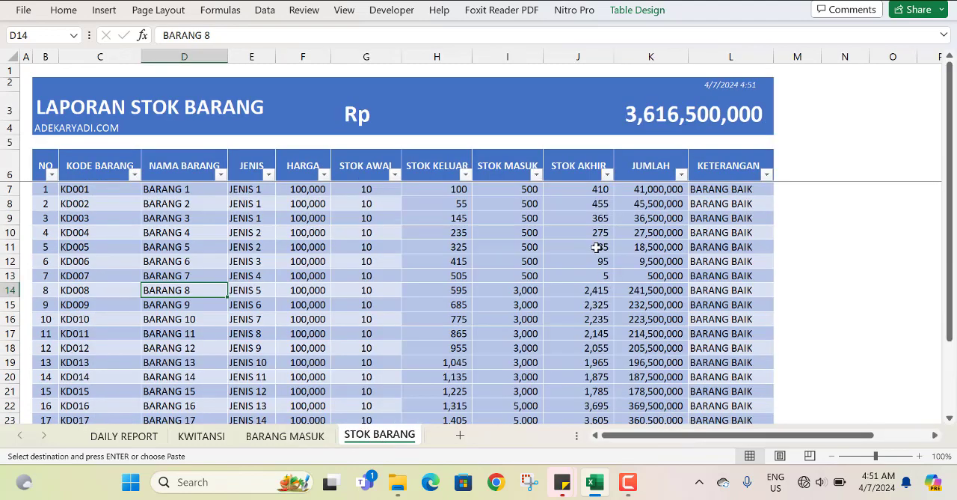
pyautogui.scroll(-3, 590, 262)
pyautogui.scroll(3, 590, 271)
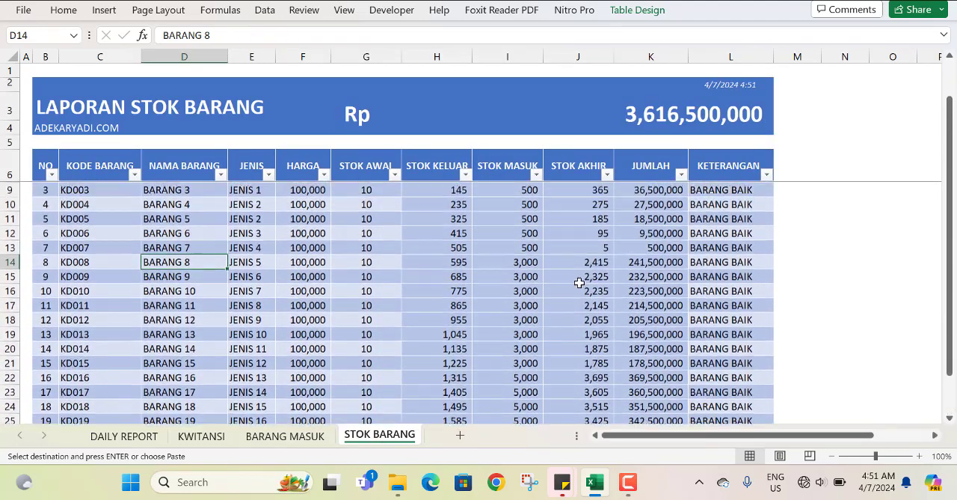
# Unmerge the grand total cell G3:L4 in the STOK BARANG header and copy G3 into L3.
pyautogui.click(614, 106)
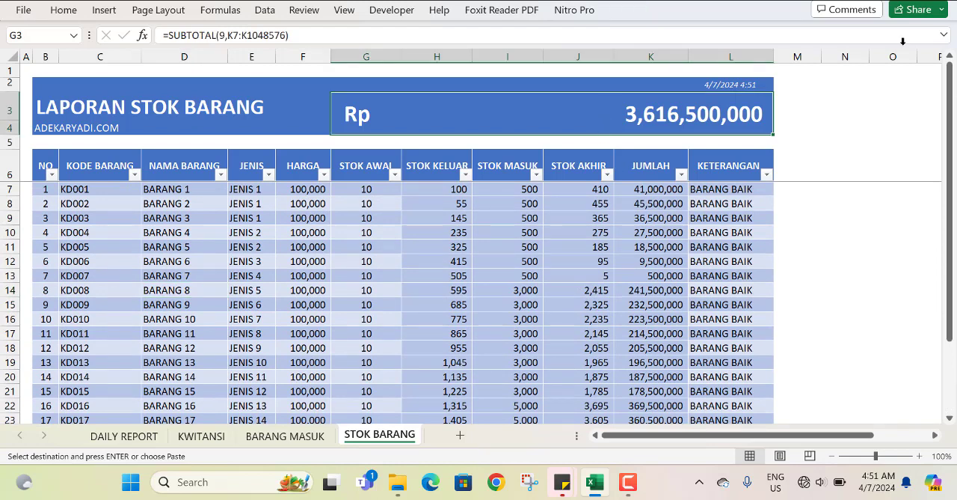
pyautogui.click(63, 10)
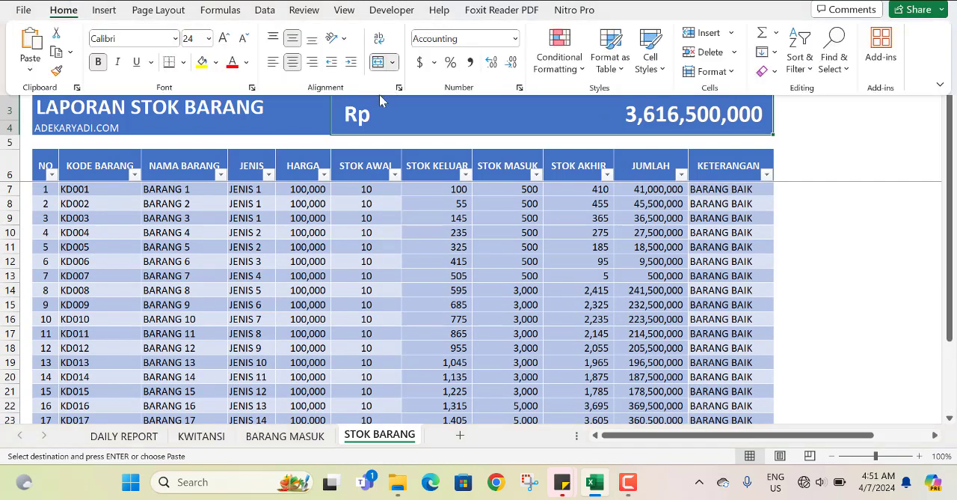
pyautogui.click(380, 63)
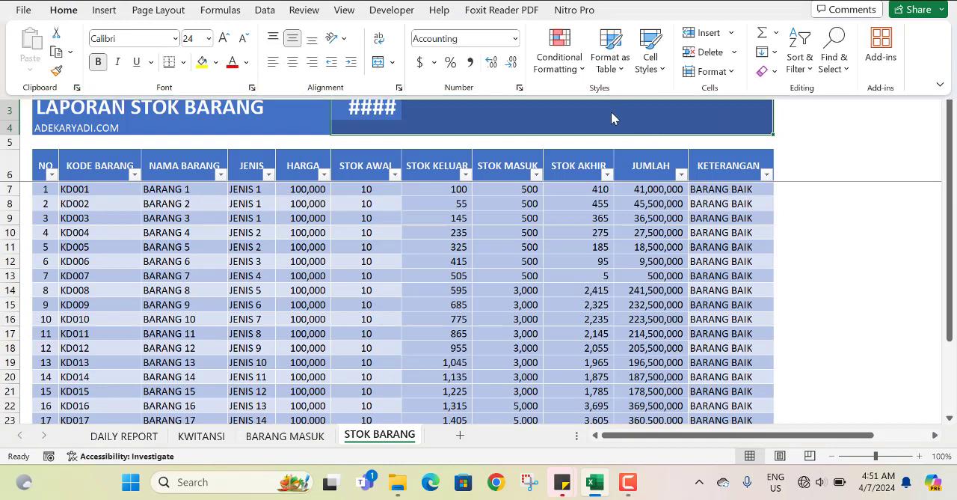
pyautogui.click(343, 108)
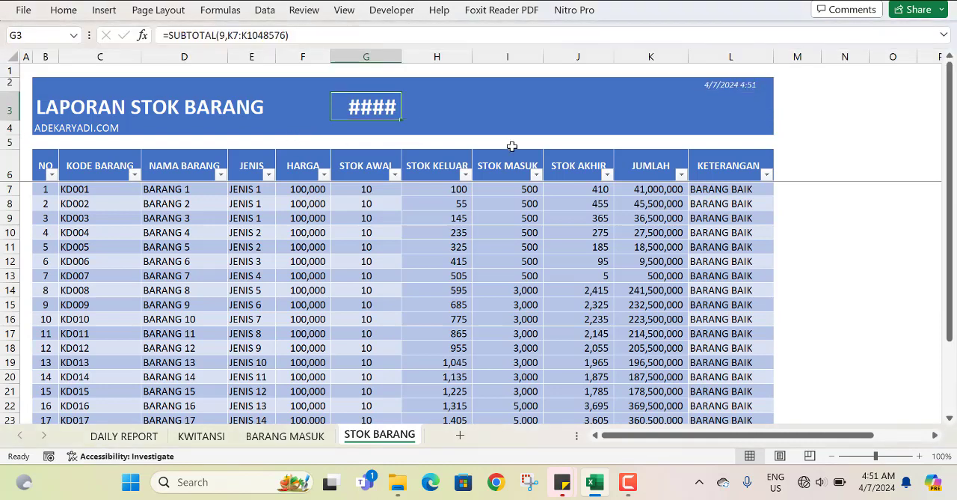
pyautogui.hotkey('ctrl', 'c')
pyautogui.click(738, 110)
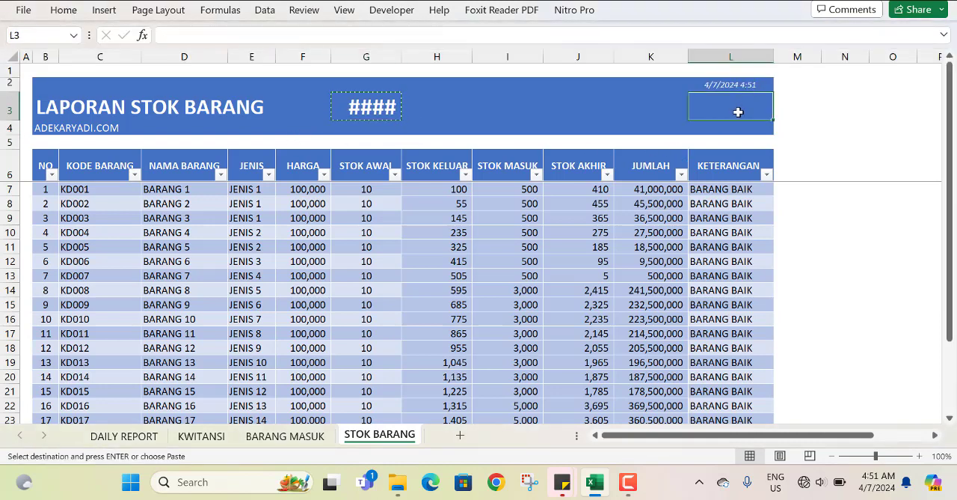
pyautogui.hotkey('ctrl', 'v')
# Clear cell G3 and set the formula in L3 to =SUBTOTAL(9,K7:K1048576).
pyautogui.click(372, 116)
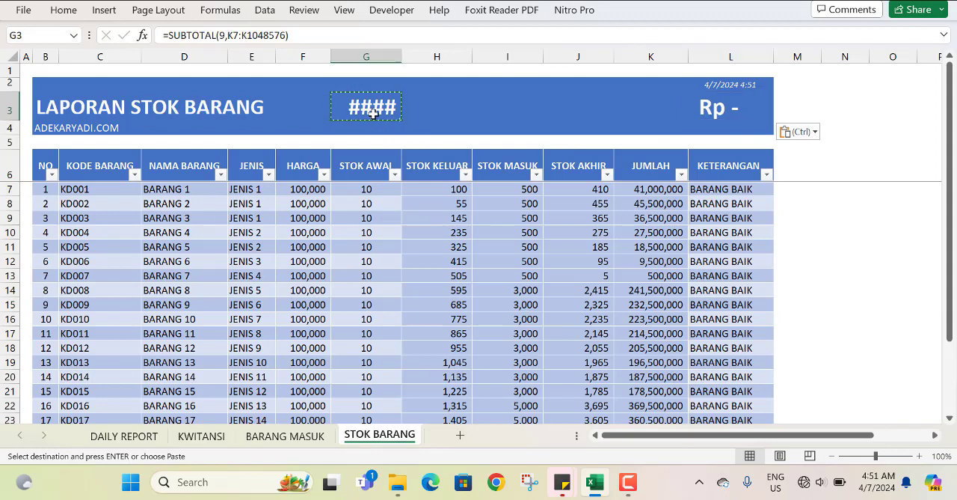
pyautogui.moveTo(299, 35); pyautogui.dragTo(143, 34)
pyautogui.press('BackSpace')
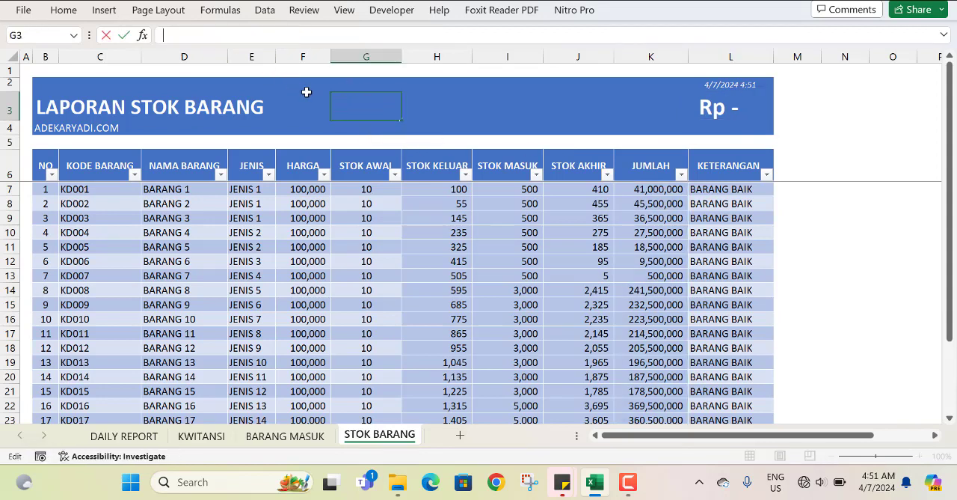
pyautogui.press('Return')
pyautogui.click(762, 113)
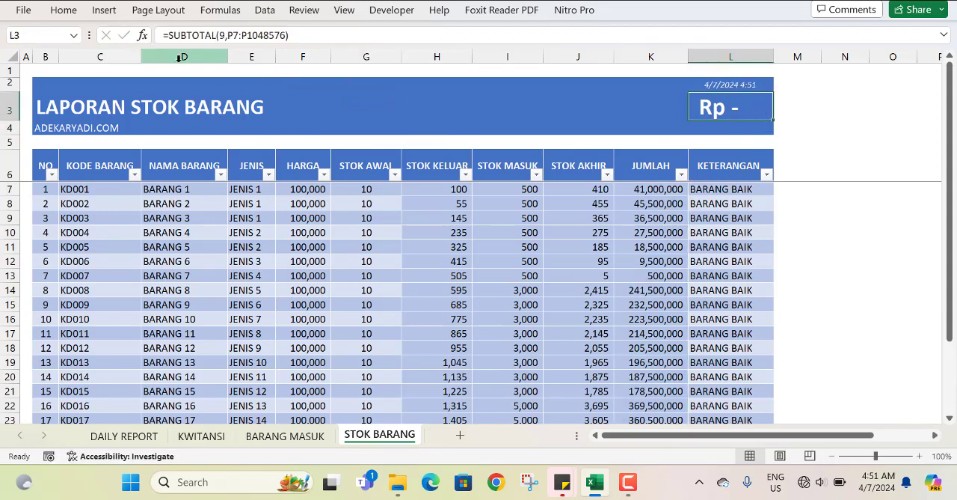
pyautogui.moveTo(324, 33); pyautogui.dragTo(60, 43)
pyautogui.hotkey('ctrl', 'v')
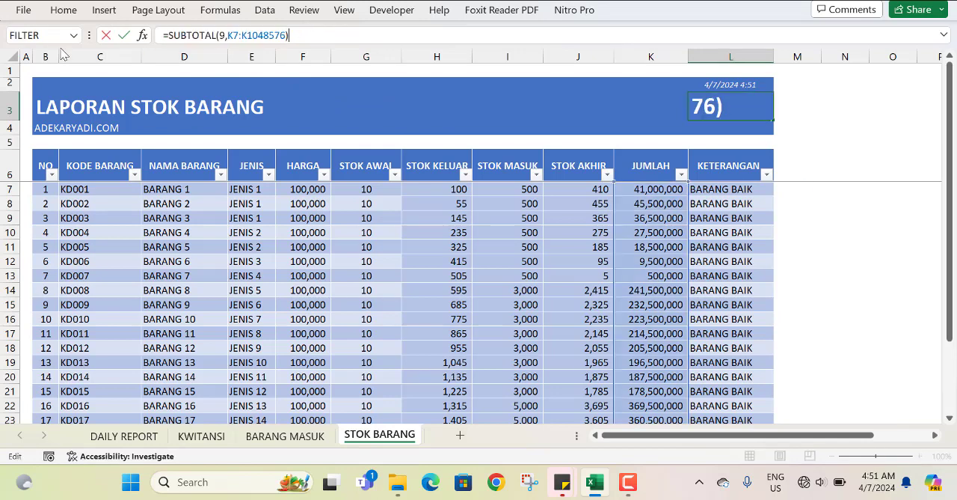
pyautogui.press('Return')
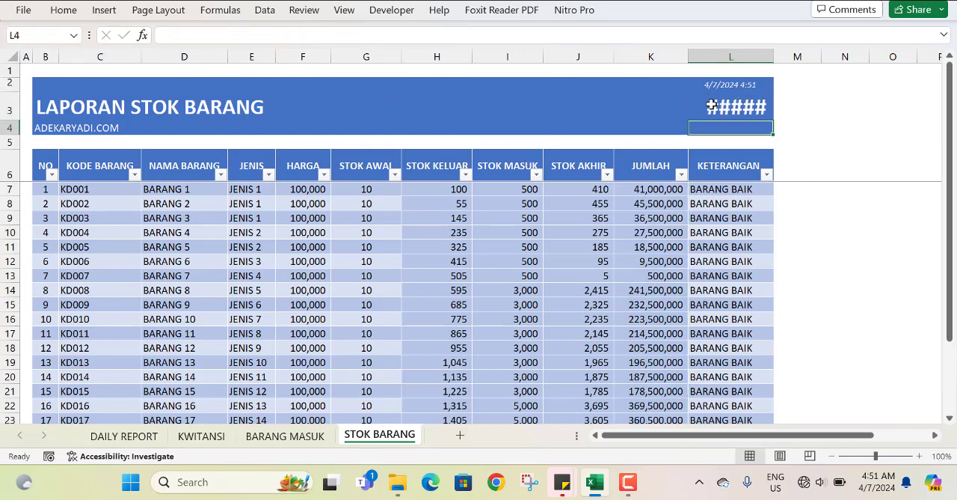
# Try to merge K3:L3 to give the header grand total more room.
pyautogui.moveTo(710, 104); pyautogui.dragTo(656, 122)
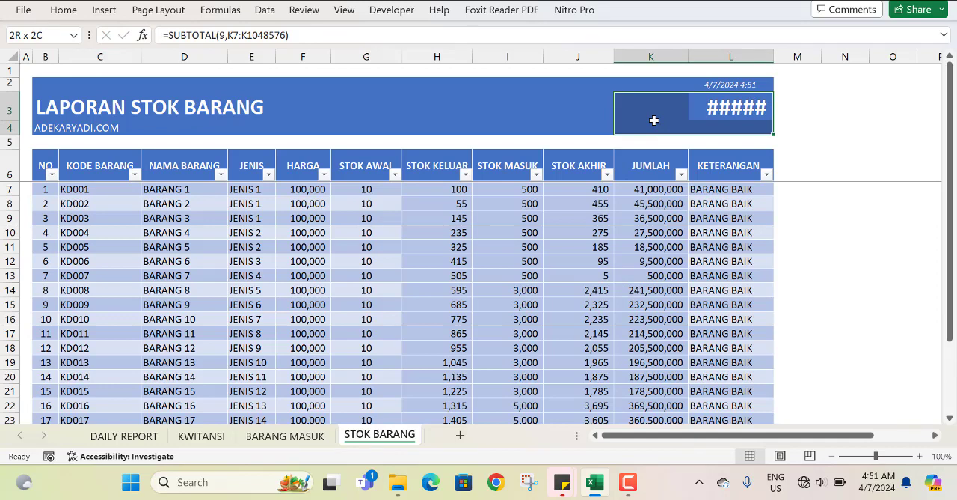
pyautogui.moveTo(653, 120); pyautogui.dragTo(652, 110)
pyautogui.click(63, 11)
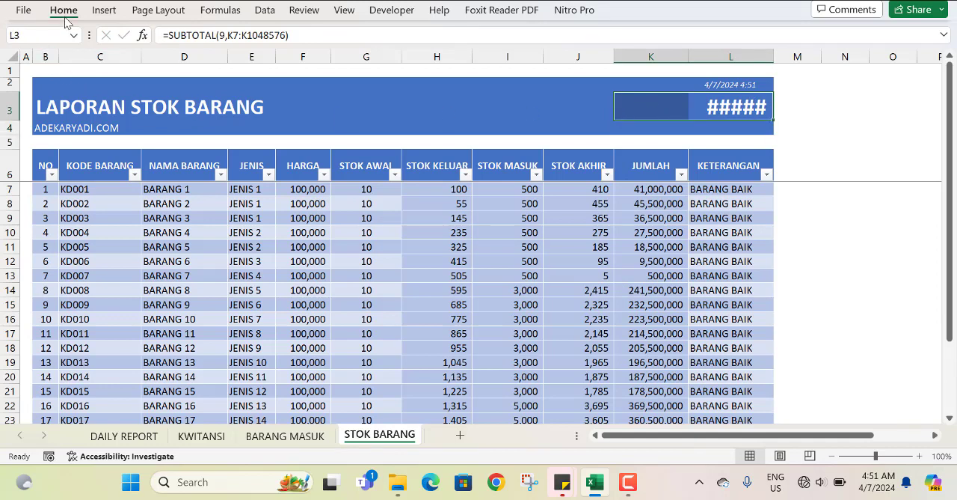
pyautogui.click(379, 63)
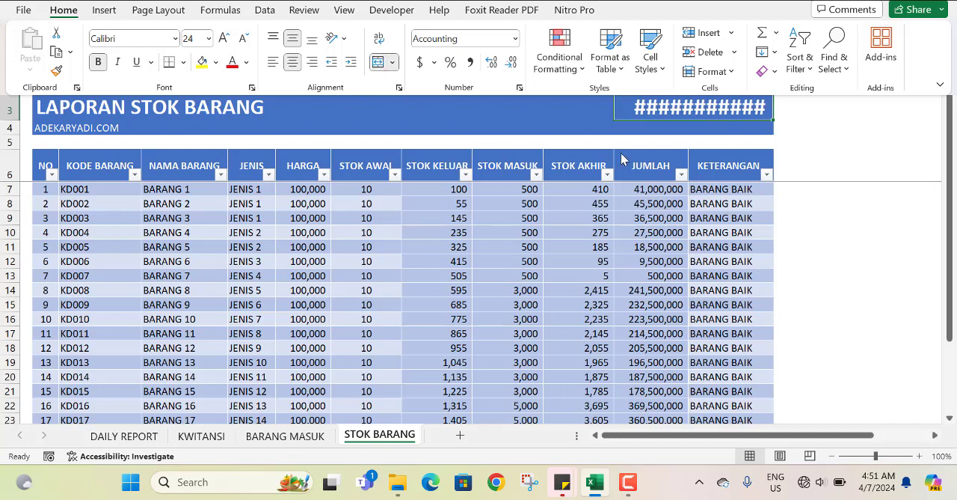
# Merge J3:L3 into one cell for the grand total in the STOK BARANG header.
pyautogui.click(638, 119)
pyautogui.moveTo(603, 106); pyautogui.dragTo(630, 111)
pyautogui.click(64, 10)
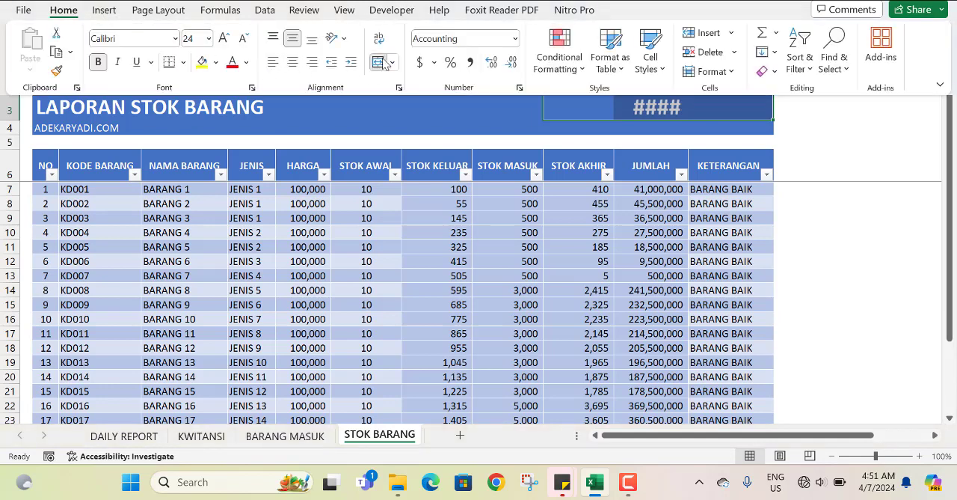
pyautogui.click(380, 62)
pyautogui.click(860, 113)
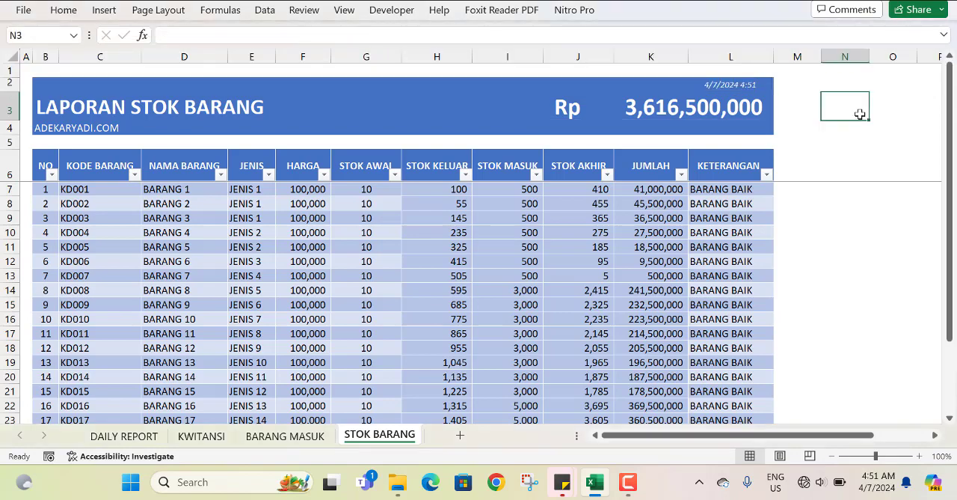
# Add a Total Row beneath the last item of the STOK BARANG table.
pyautogui.scroll(-3, 472, 361)
pyautogui.scroll(3, 472, 361)
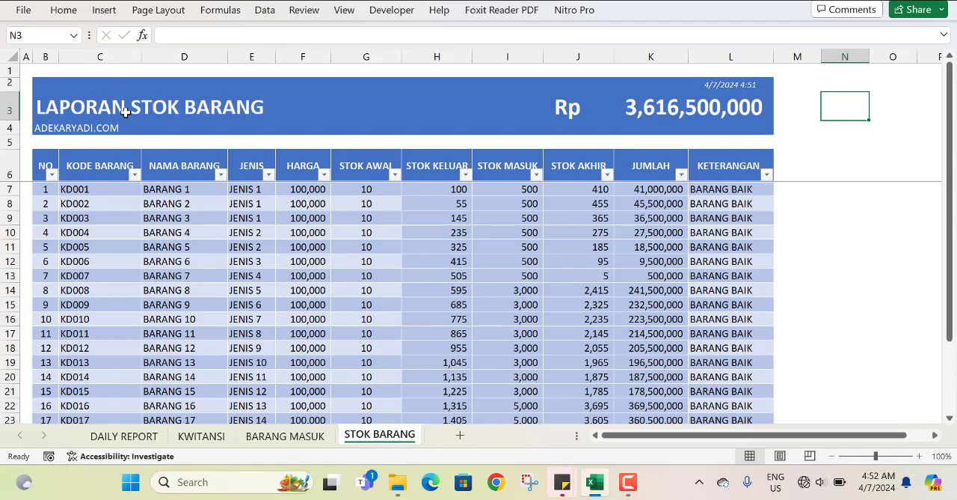
pyautogui.scroll(-3, 146, 267)
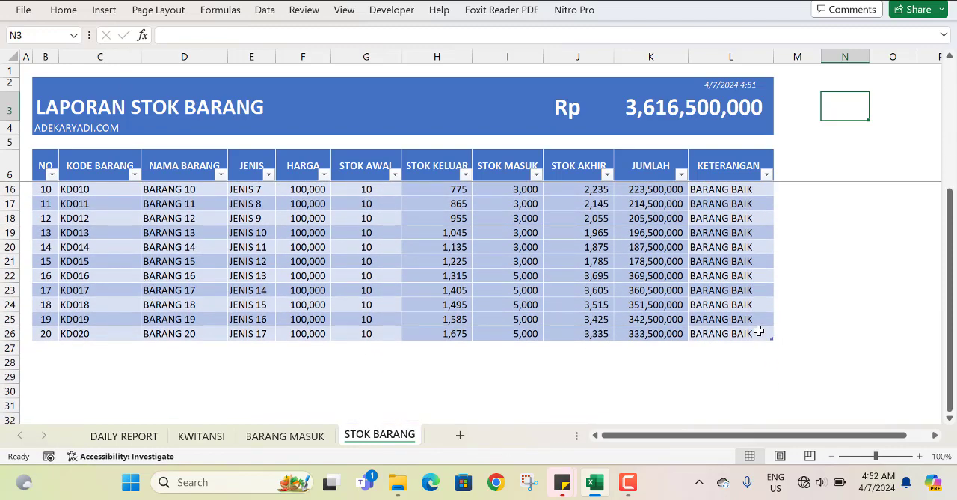
pyautogui.click(759, 331)
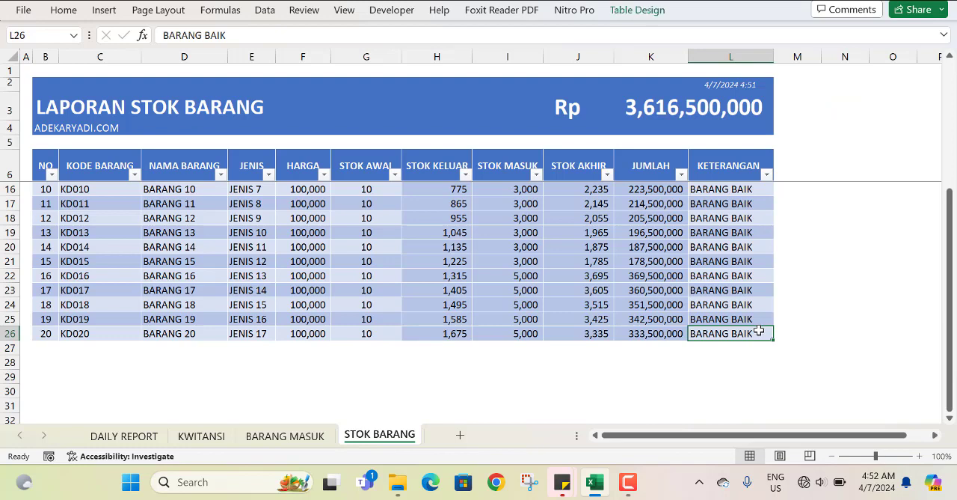
pyautogui.click(654, 15)
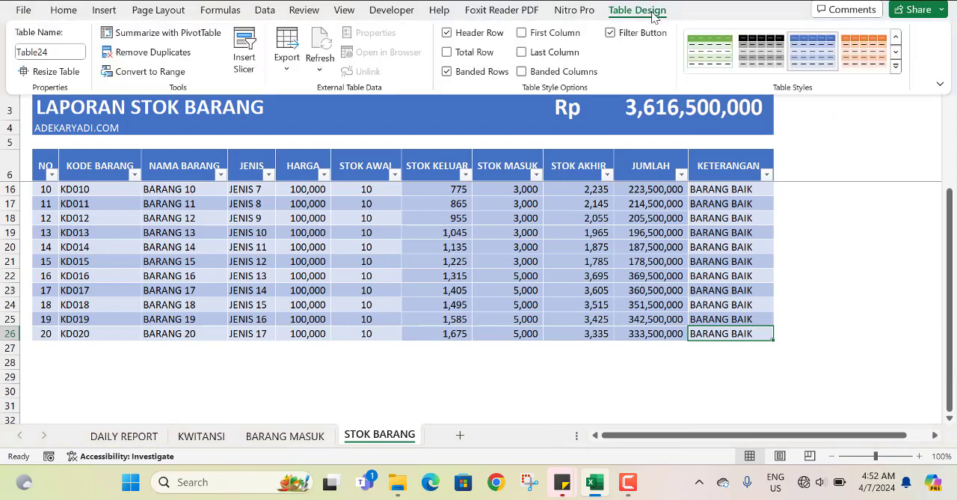
pyautogui.click(467, 57)
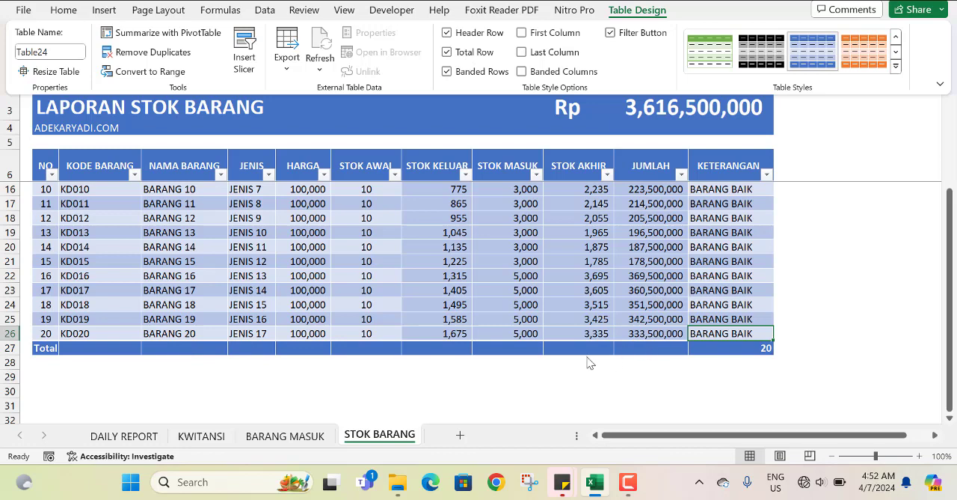
# Set the Total Row function to Sum for the STOK MASUK and STOK AKHIR columns.
pyautogui.click(539, 348)
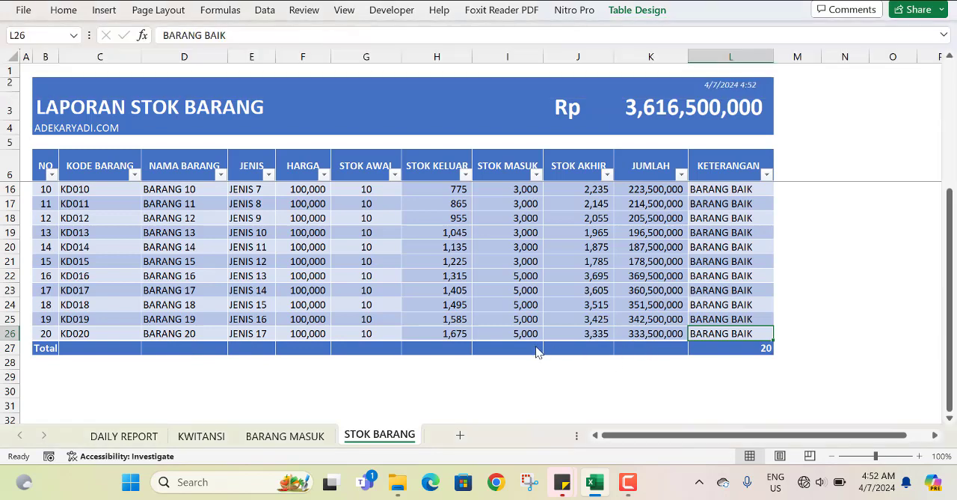
pyautogui.click(549, 348)
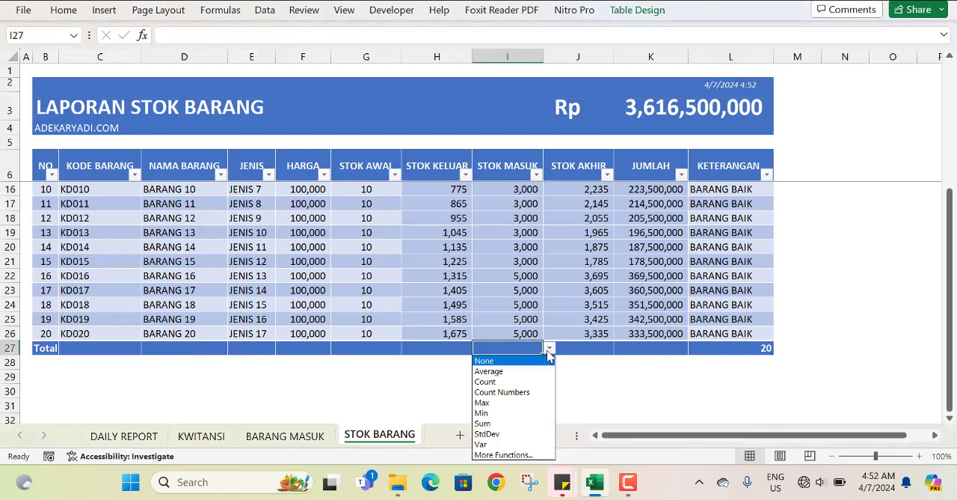
pyautogui.click(497, 422)
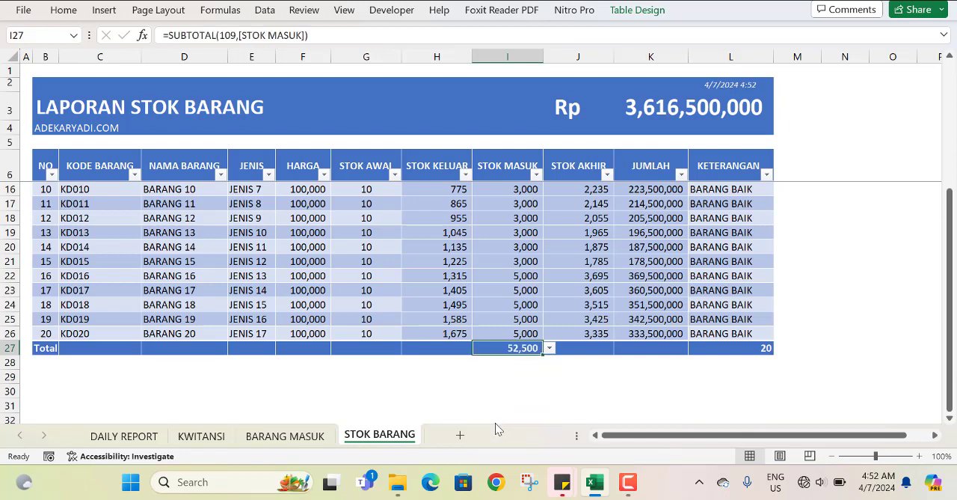
pyautogui.click(579, 387)
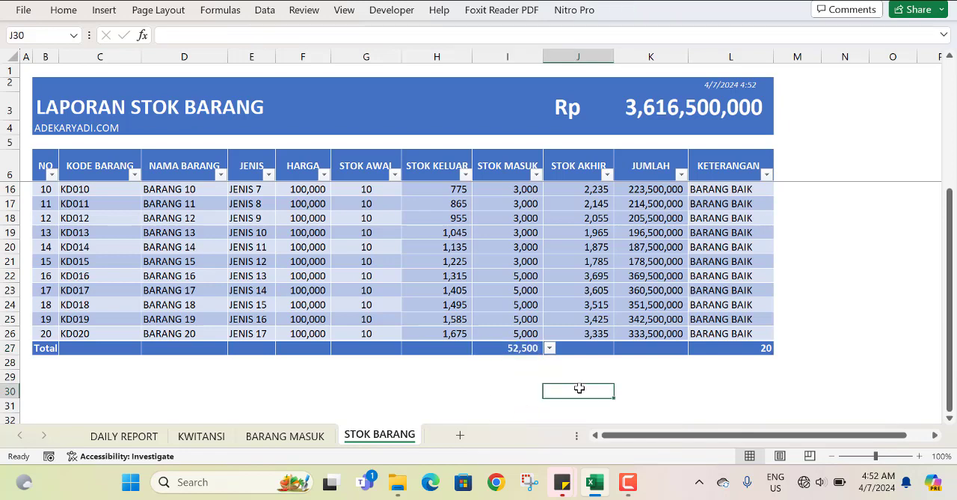
pyautogui.click(584, 350)
pyautogui.click(620, 349)
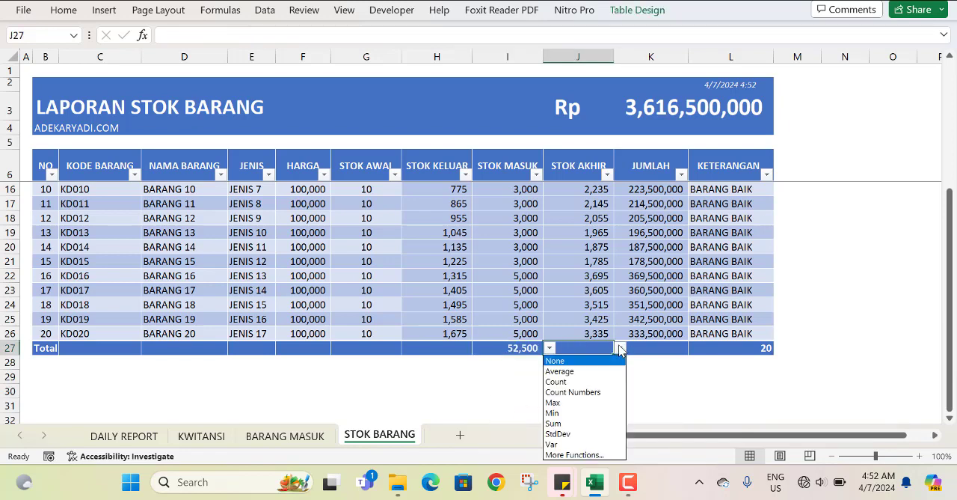
pyautogui.click(567, 423)
# Set the Total Row function to Sum for the STOK KELUAR and STOK AWAL columns.
pyautogui.click(458, 346)
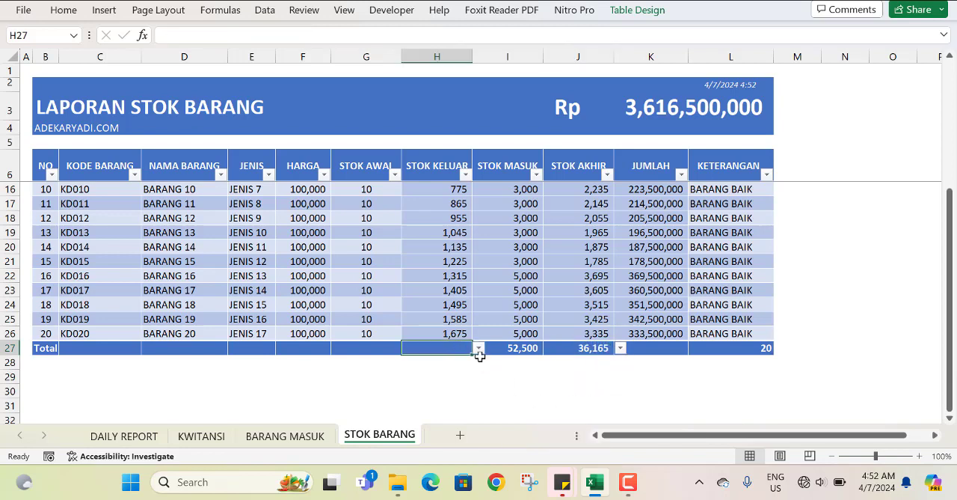
pyautogui.click(478, 349)
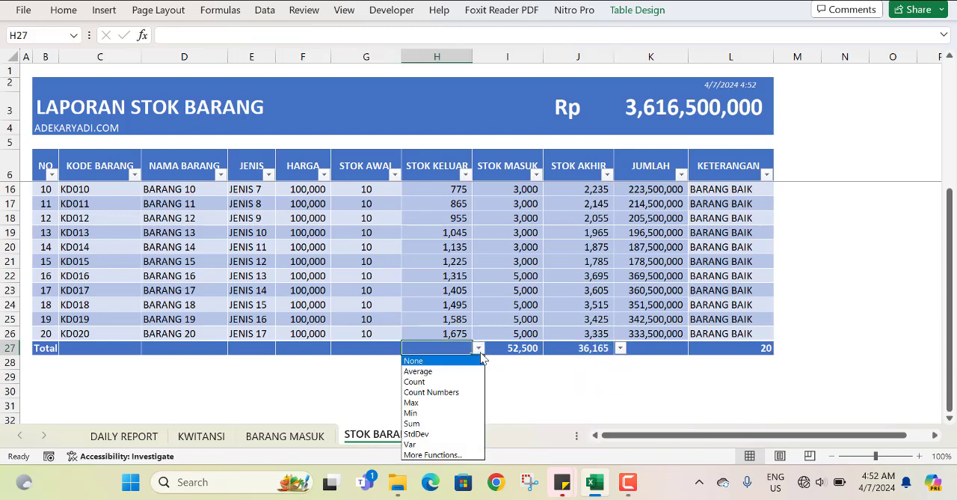
pyautogui.click(459, 424)
pyautogui.click(397, 356)
pyautogui.click(394, 348)
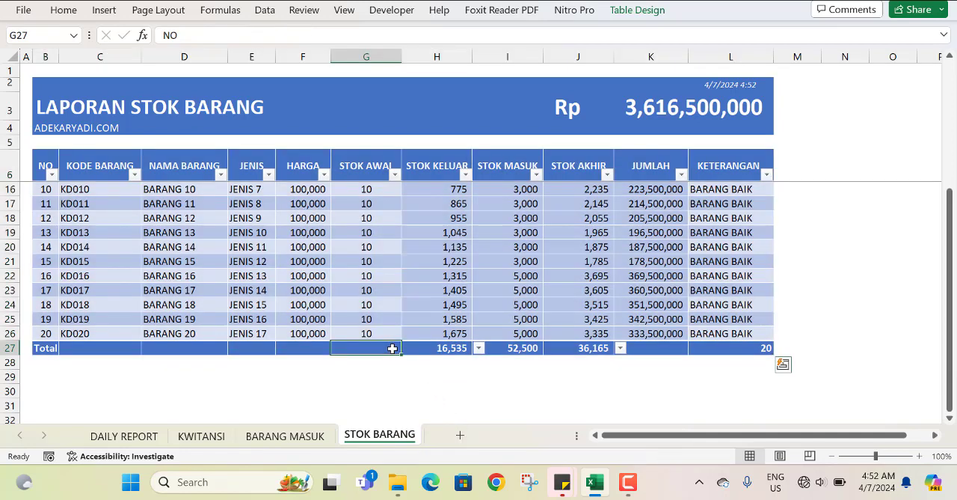
pyautogui.click(408, 349)
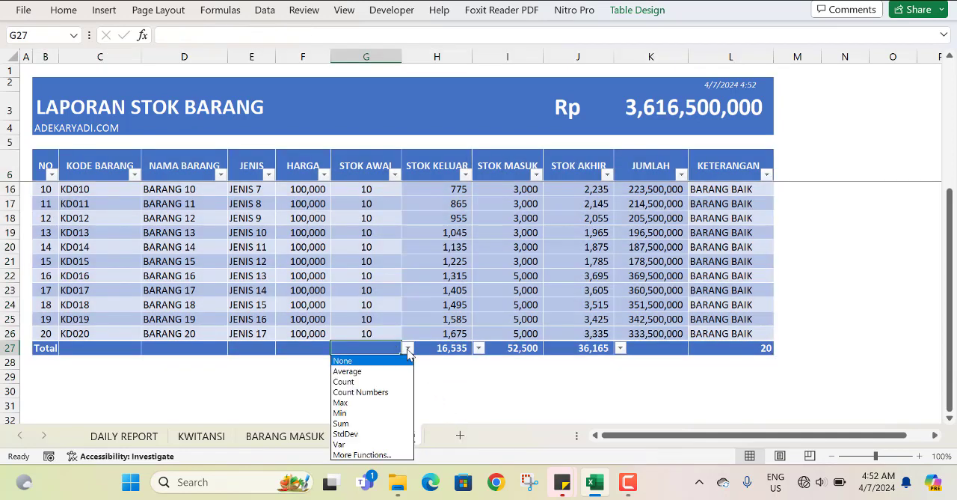
pyautogui.click(366, 425)
pyautogui.click(554, 392)
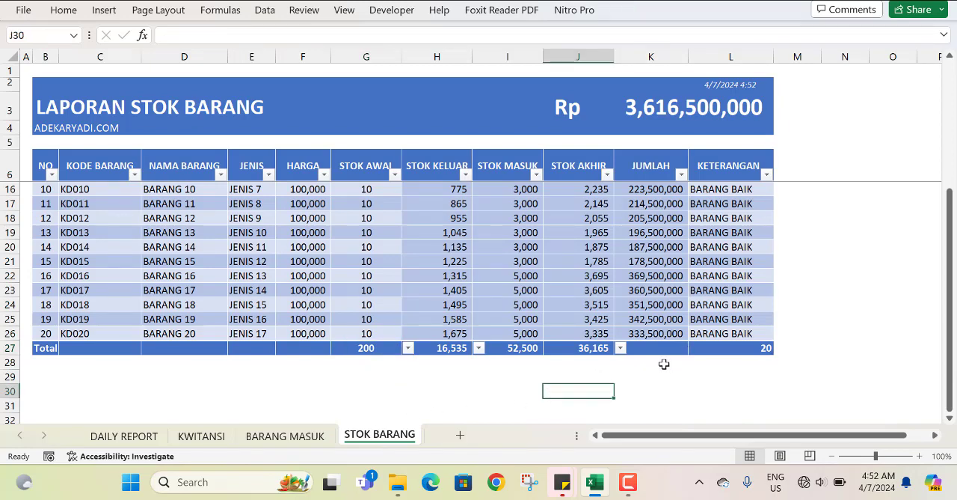
pyautogui.scroll(1, 663, 363)
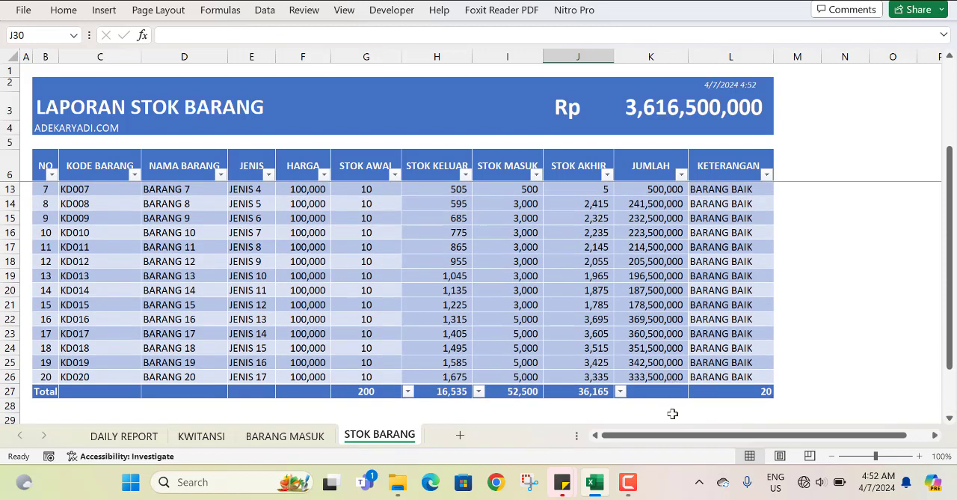
pyautogui.click(629, 487)
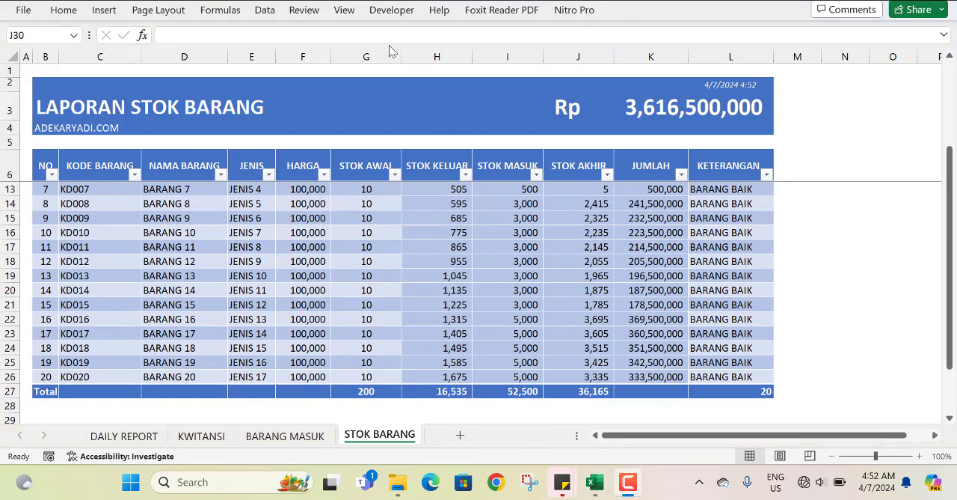